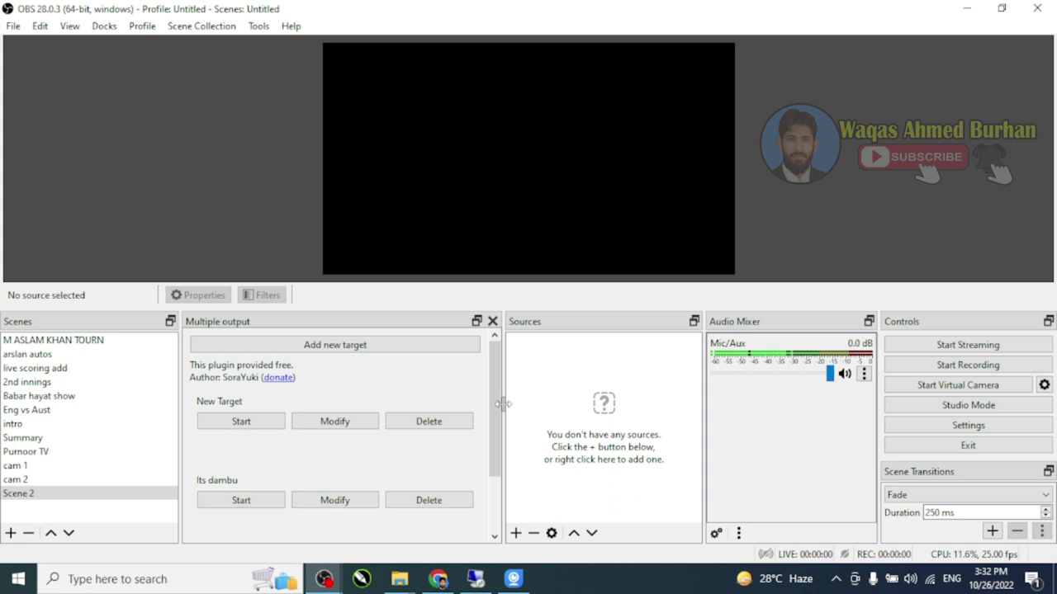
Step: Narrow the Multiple output and Scenes docks to give the Sources dock more width
scroll(500, 430, "down", 1)
scroll(502, 450, "down", 1)
scroll(495, 380, "up", 3)
left_click_drag(500, 373, 430, 381)
left_click_drag(177, 406, 164, 406)
Step: Add a new Browser source to Scene 2, keeping its properties open for the page address
left_click(71, 494)
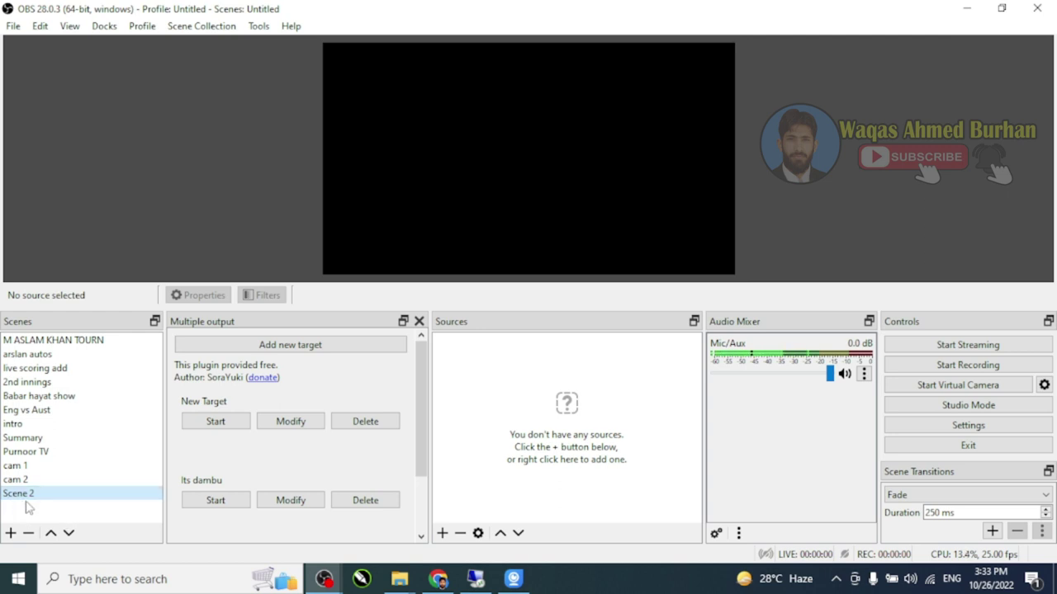
left_click(469, 376)
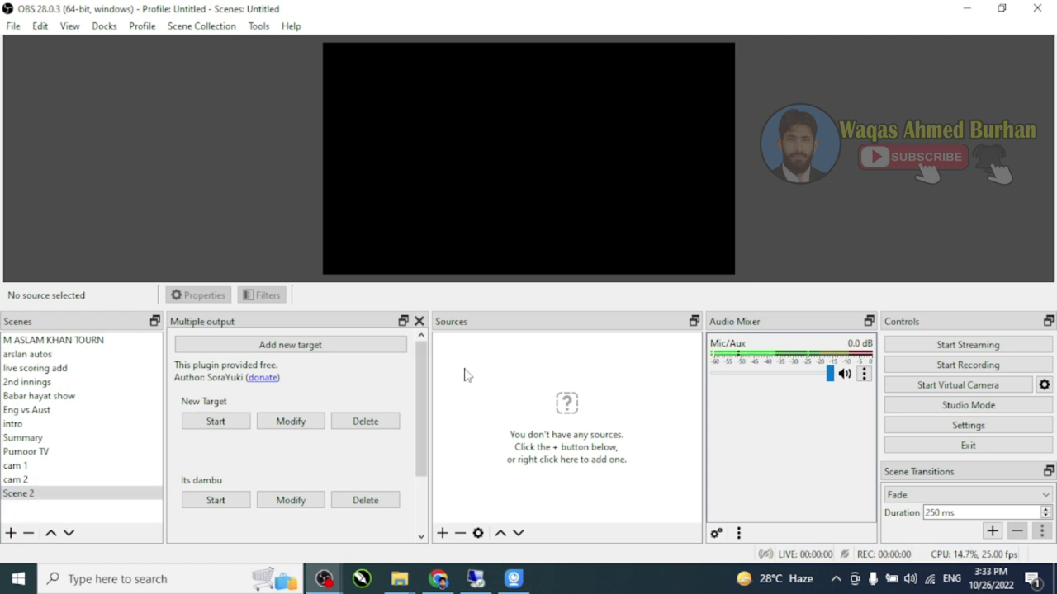
left_click(442, 533)
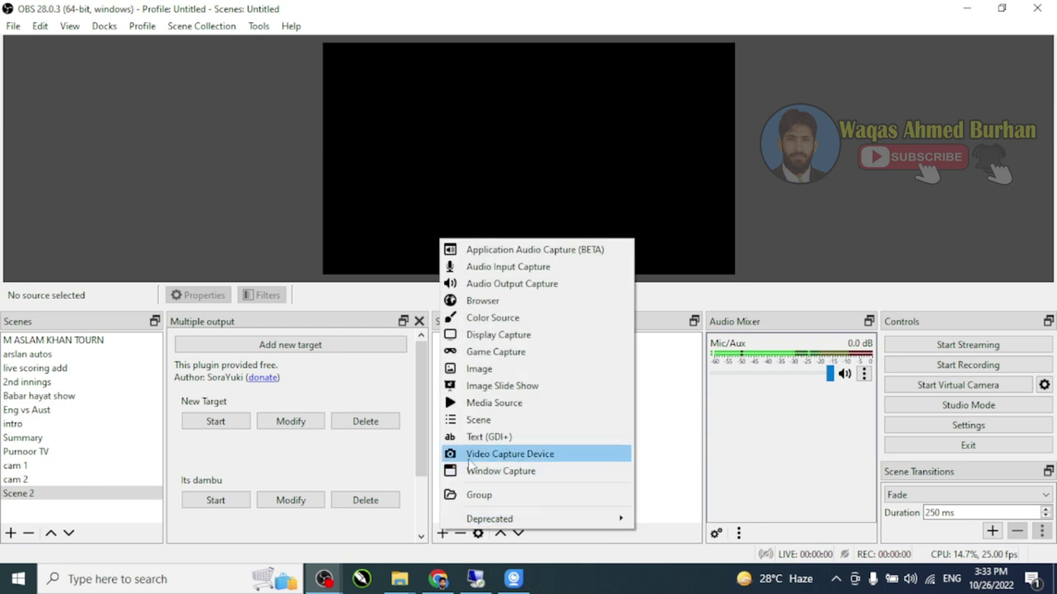
left_click(492, 309)
left_click(550, 388)
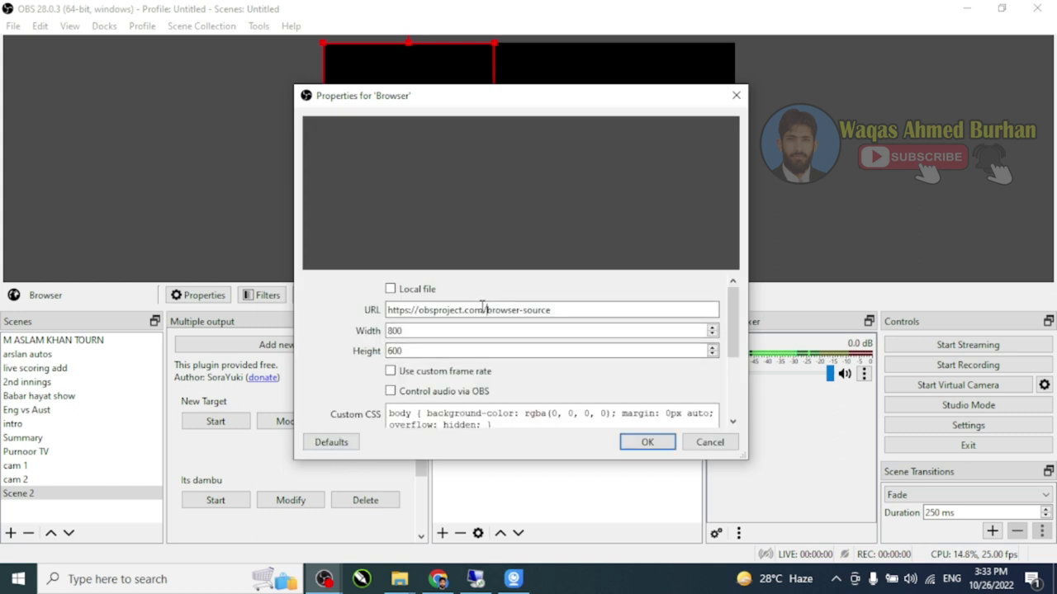
left_click_drag(566, 310, 378, 310)
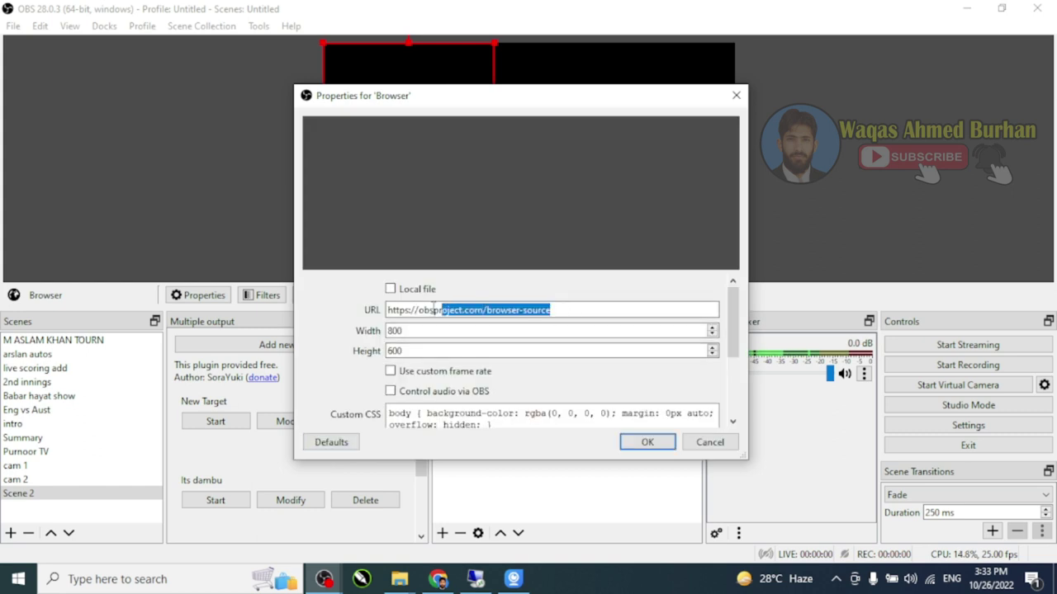
left_click(570, 309)
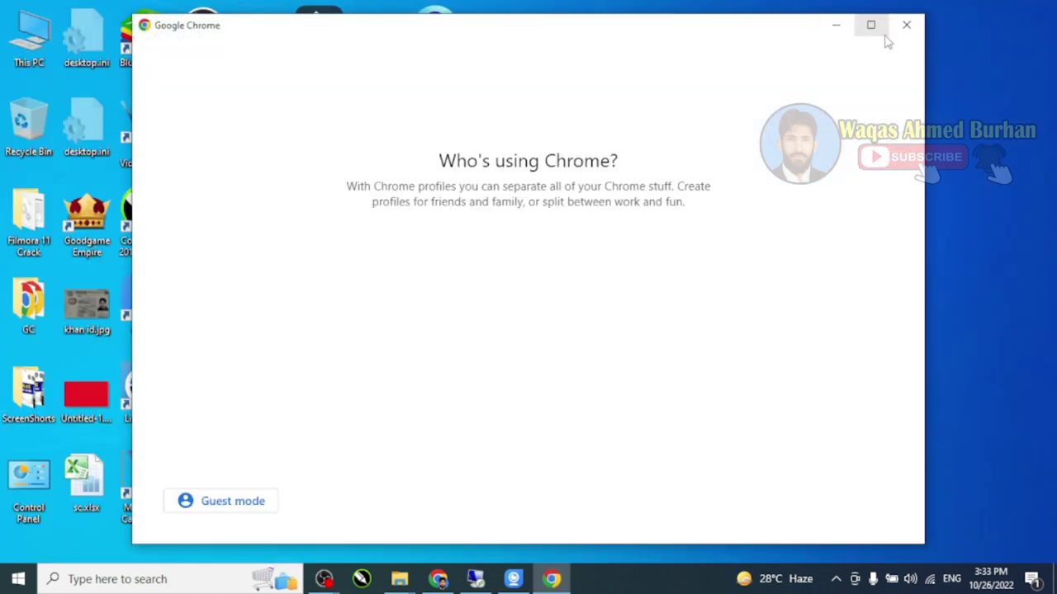
Step: Switch to Google Chrome, maximize its profile chooser and open one of the saved browser profiles
left_click(872, 26)
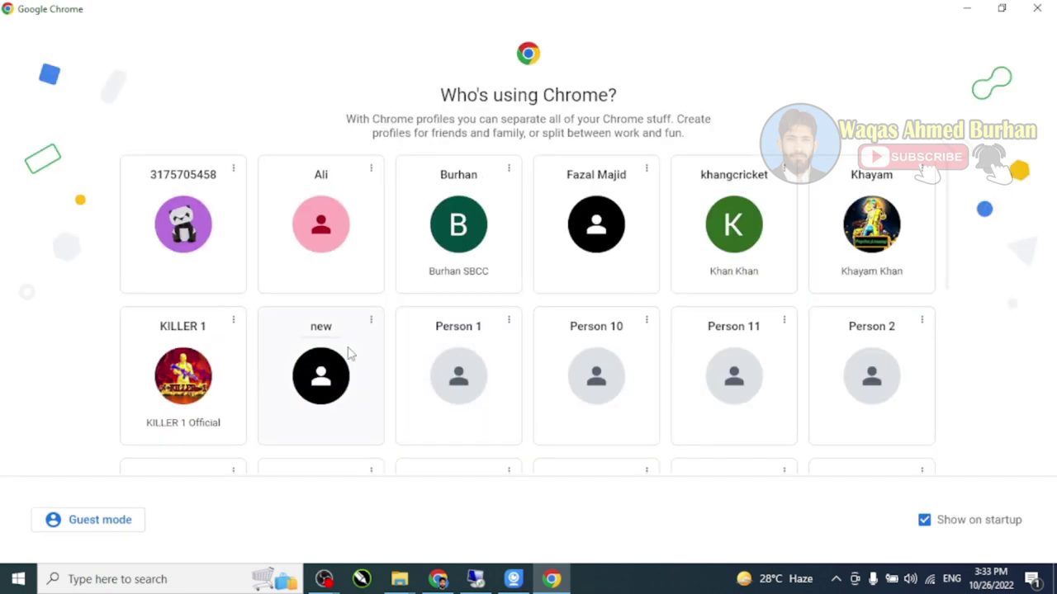
scroll(349, 354, "down", 1)
left_click(221, 186)
left_click(657, 240)
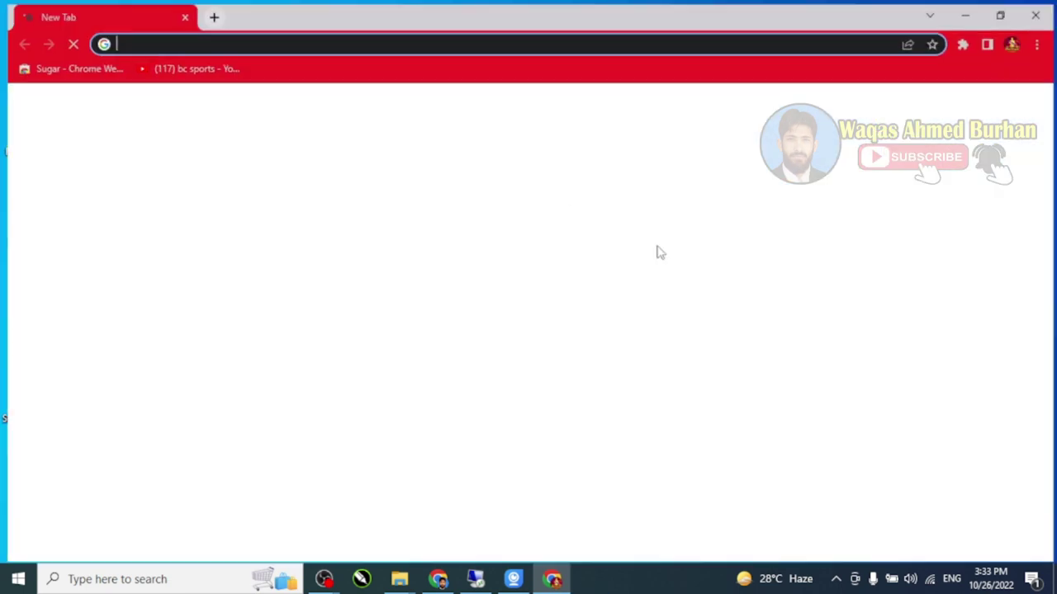
Step: Search Google for "crex" and open the CREX website at crex.live
left_click(190, 41)
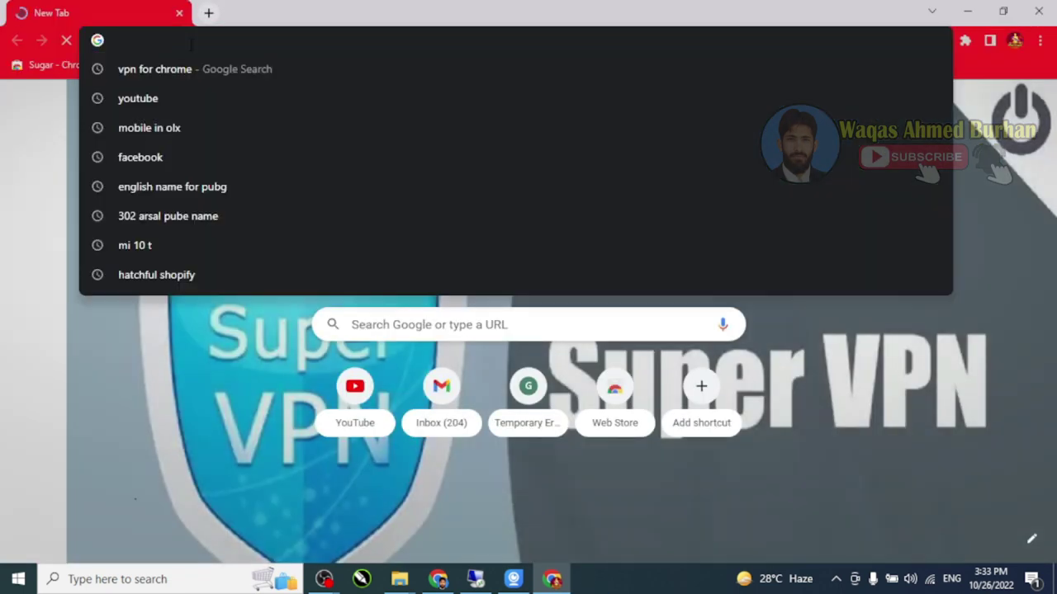
type("c")
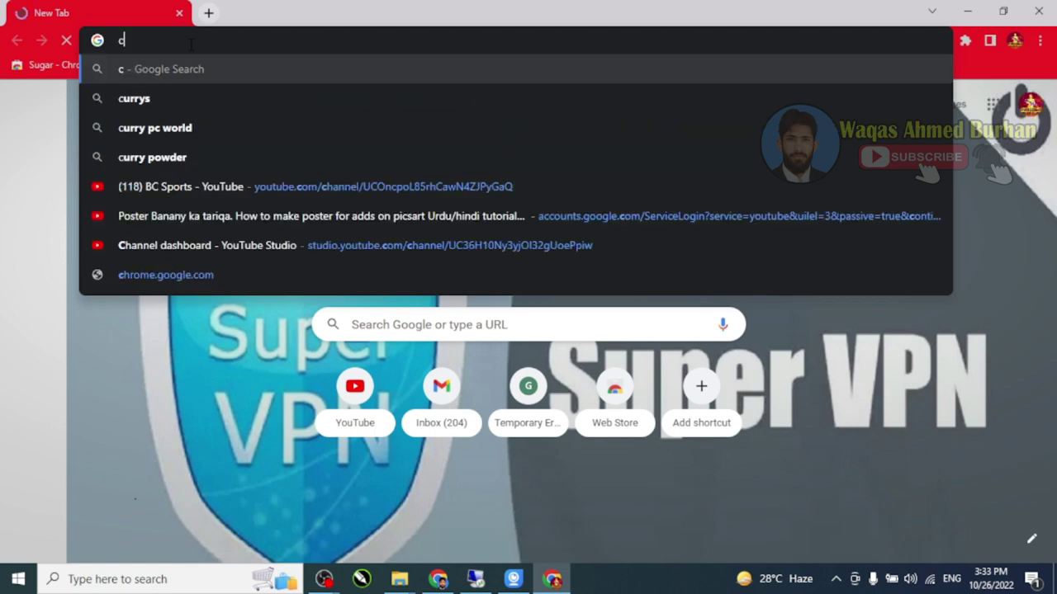
type("rex")
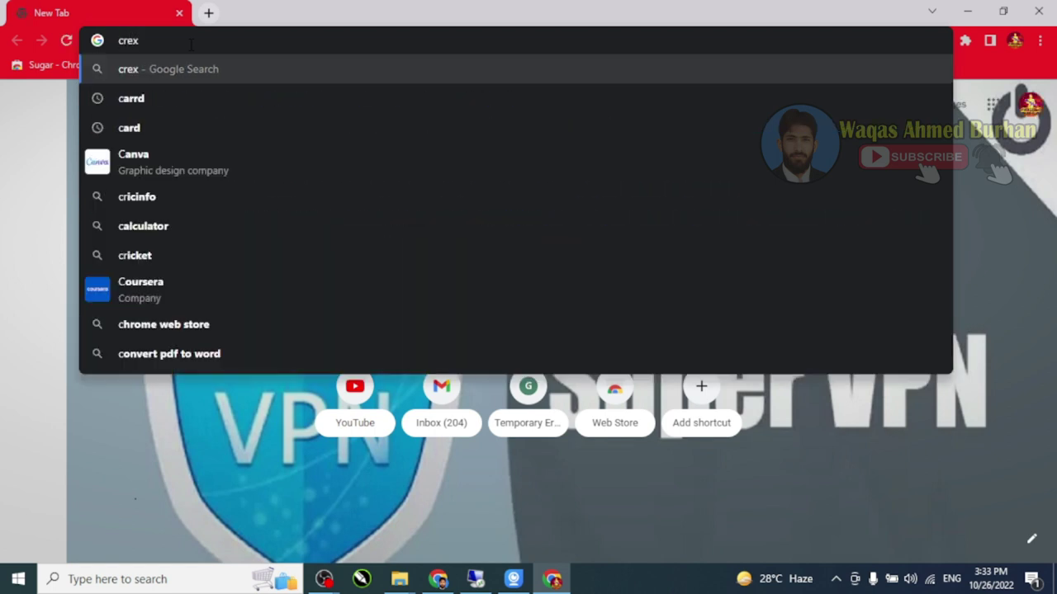
key("Return")
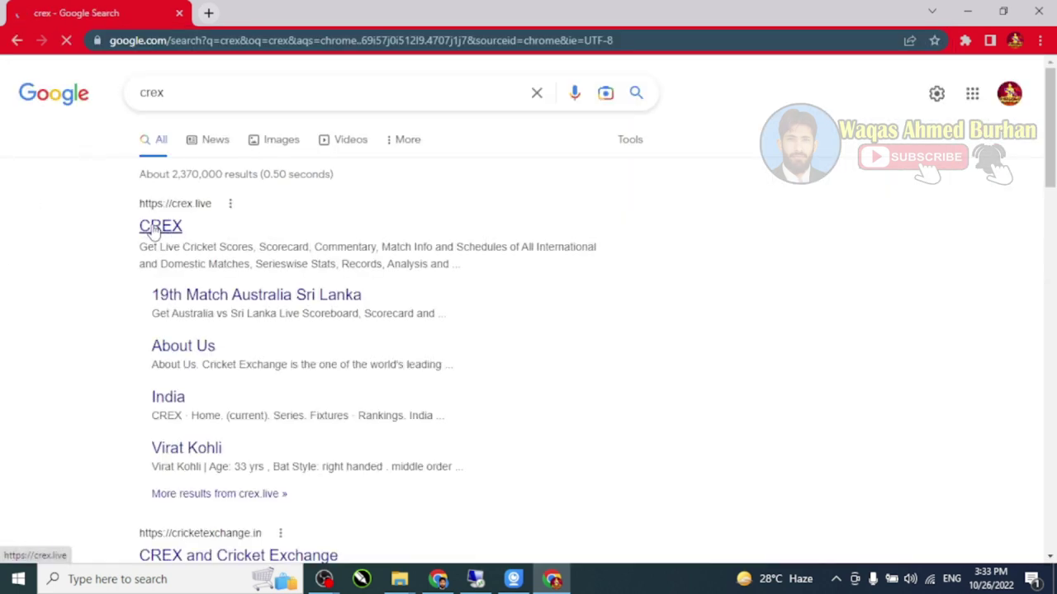
left_click(153, 230)
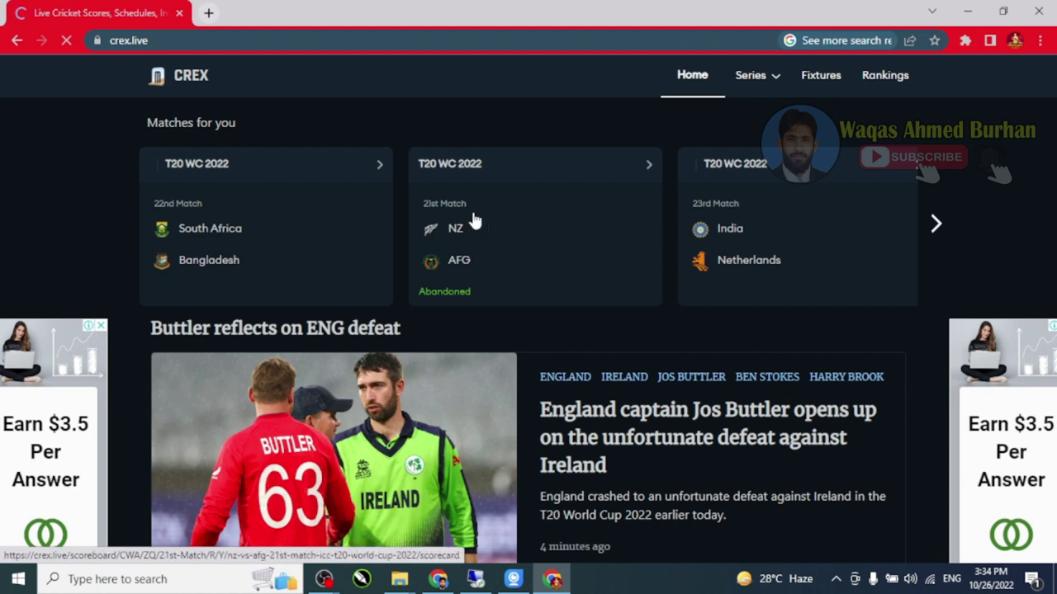
Step: Open the T20 WC 2022 21st match, NZ vs AFG, and look through its Live page
left_click(510, 248)
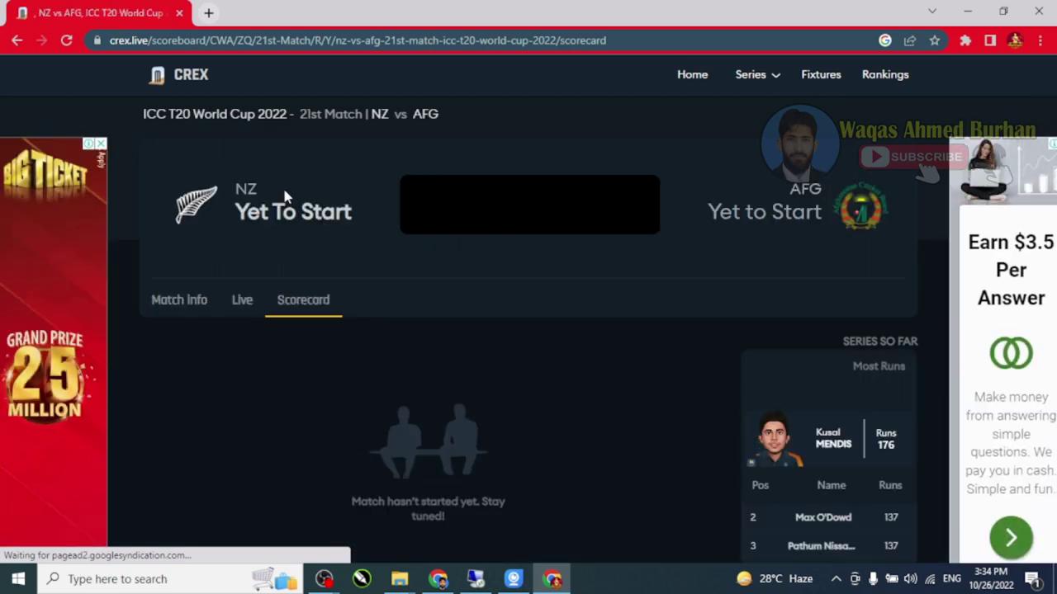
left_click(242, 302)
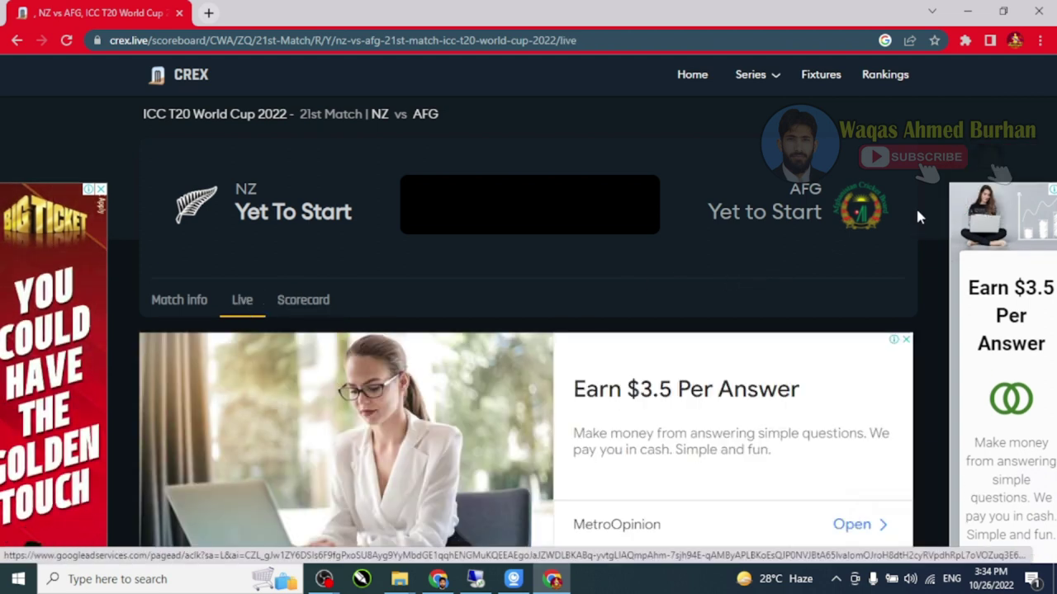
scroll(915, 206, "down", 1)
scroll(915, 210, "down", 7)
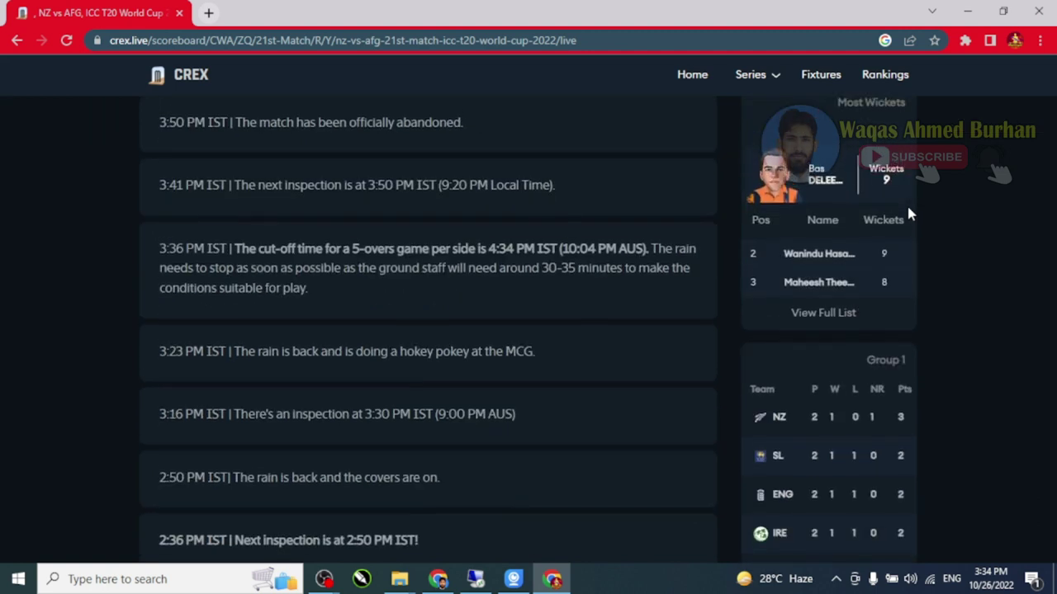
scroll(907, 213, "up", 2)
scroll(908, 213, "up", 10)
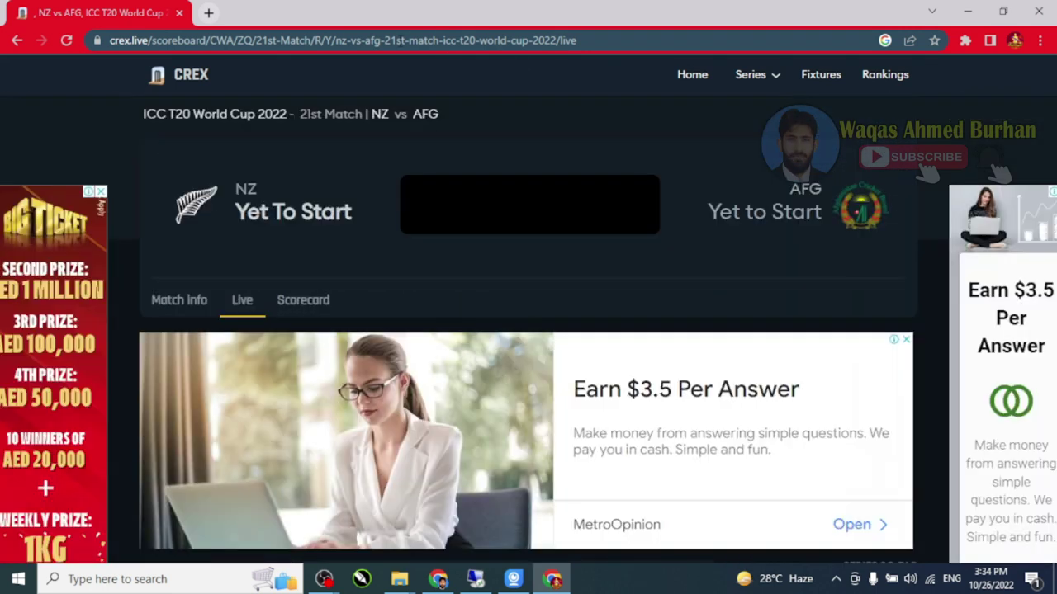
Step: Copy the match's live page address and paste it as the Browser source's URL in OBS
left_click(400, 41)
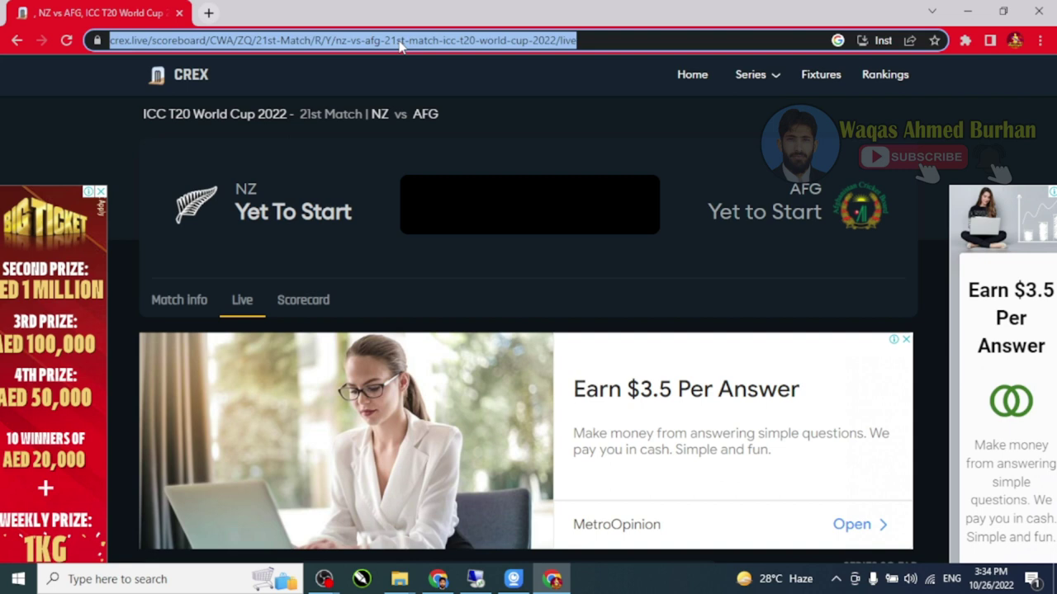
mouse_move(324, 578)
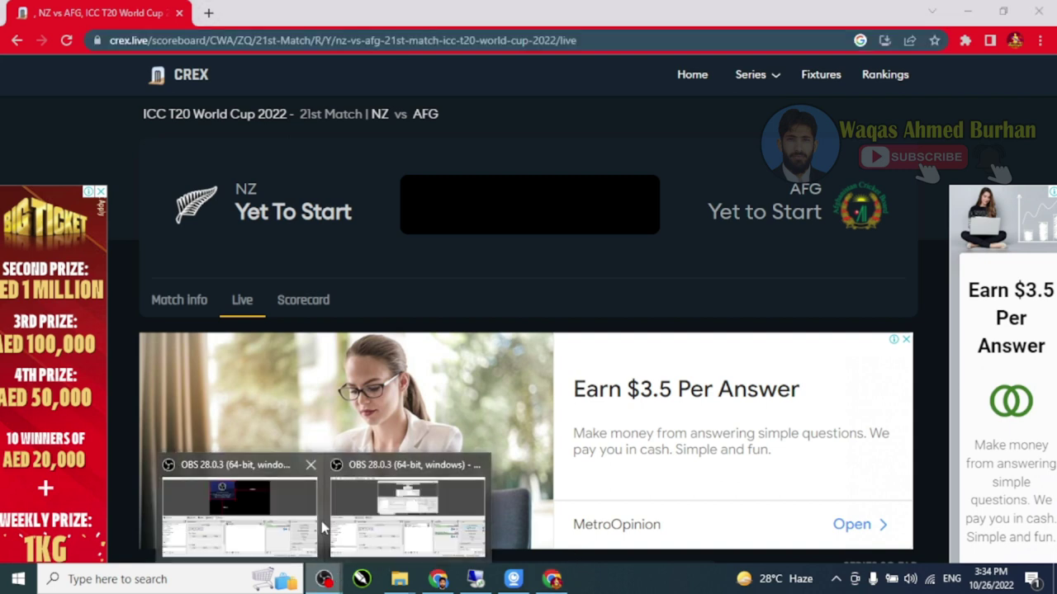
left_click(279, 518)
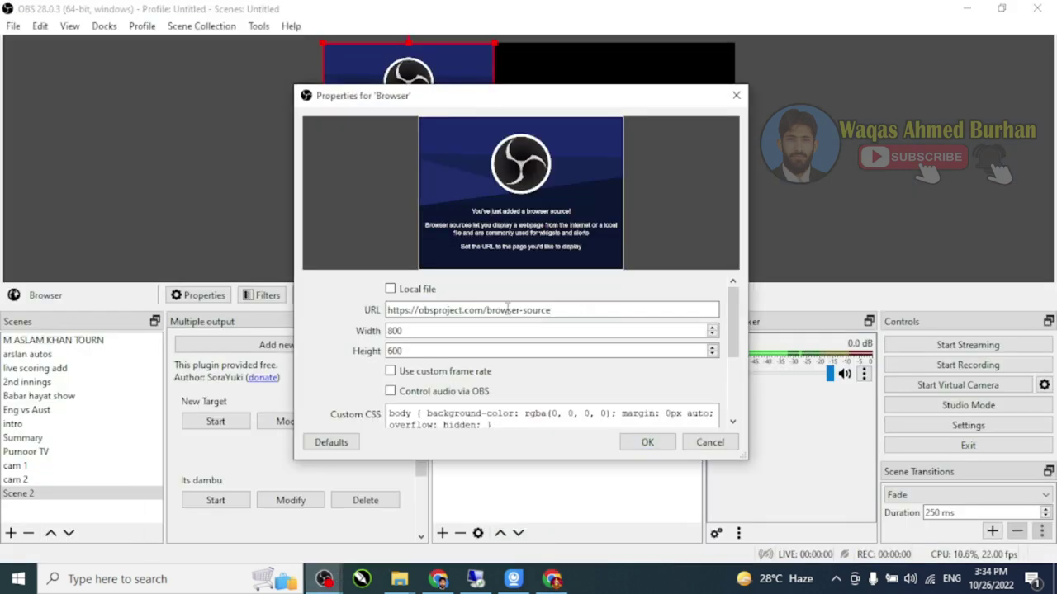
triple_click(435, 310)
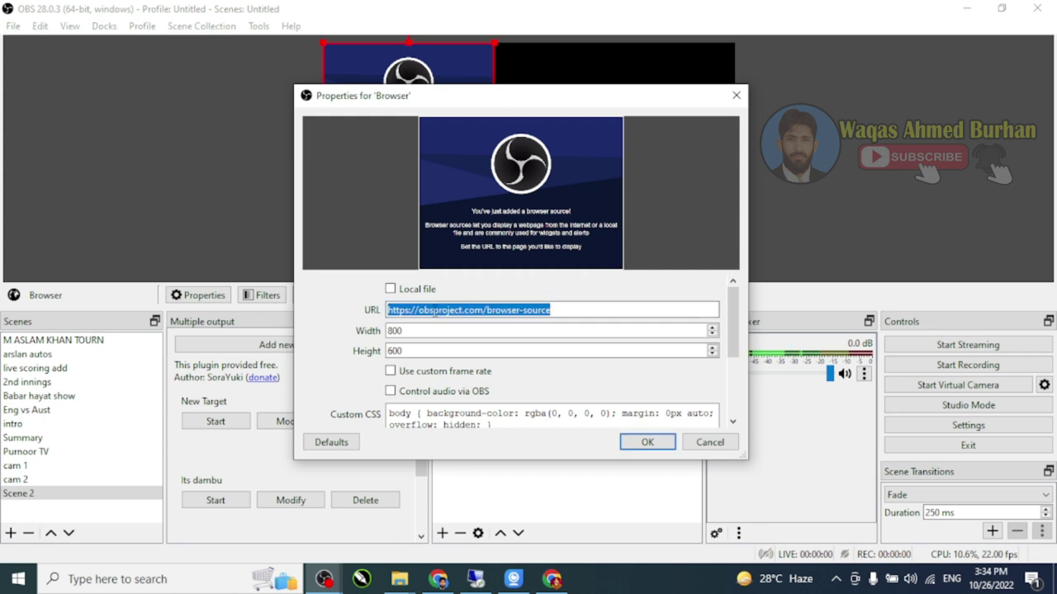
key("ctrl+v")
Step: Set the Browser source's width and height to 1000 each and accept the properties
left_click_drag(421, 333, 345, 330)
type("1000")
key("Tab")
type("1")
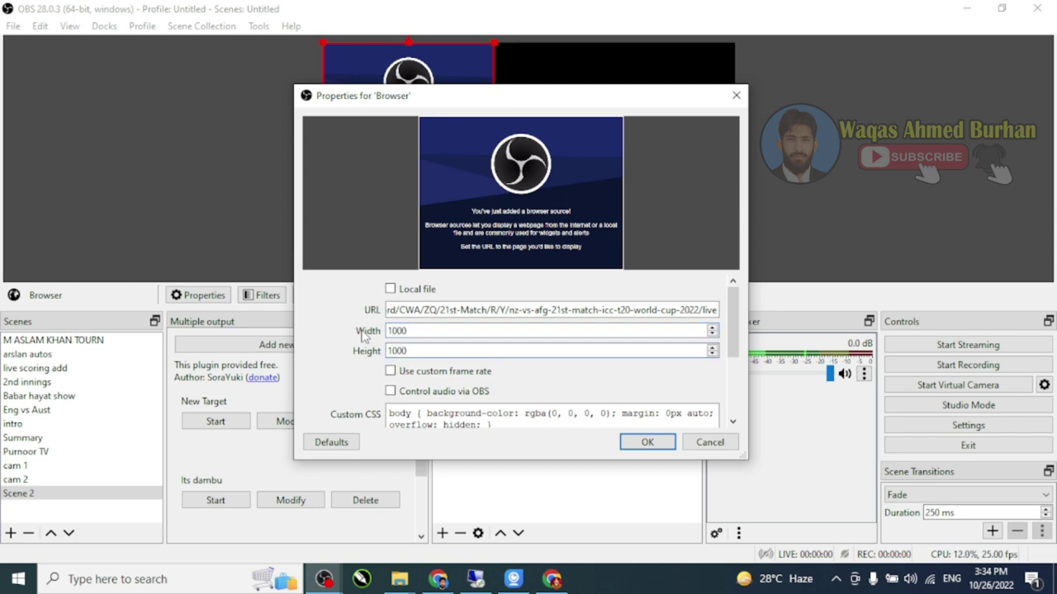
type("000")
left_click(635, 444)
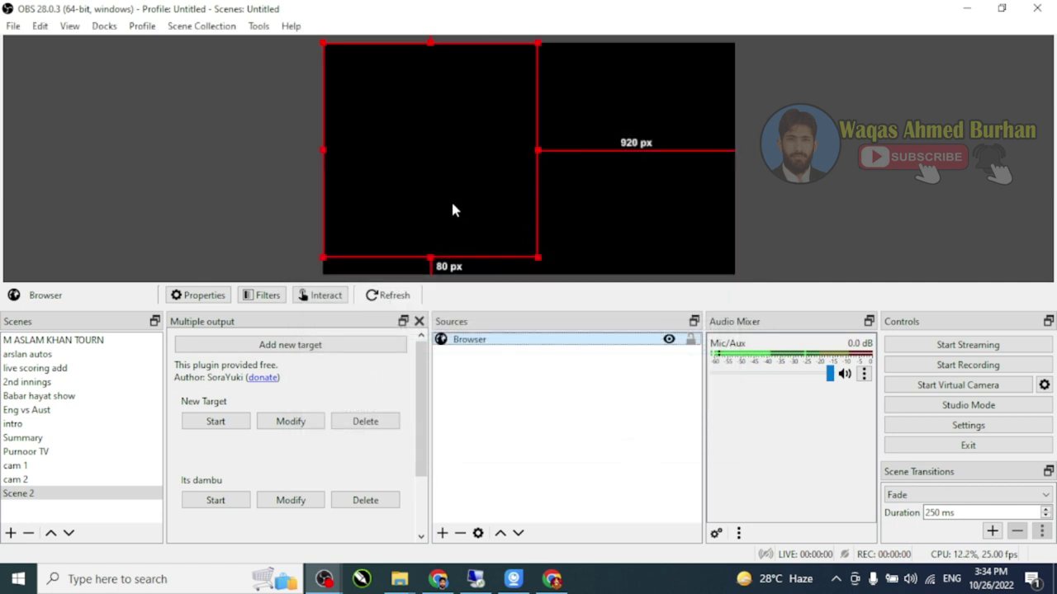
Step: Shift the Browser source toward the canvas centre and crop all four sides down to the NZ vs AFG score banner
left_click_drag(427, 190, 506, 188)
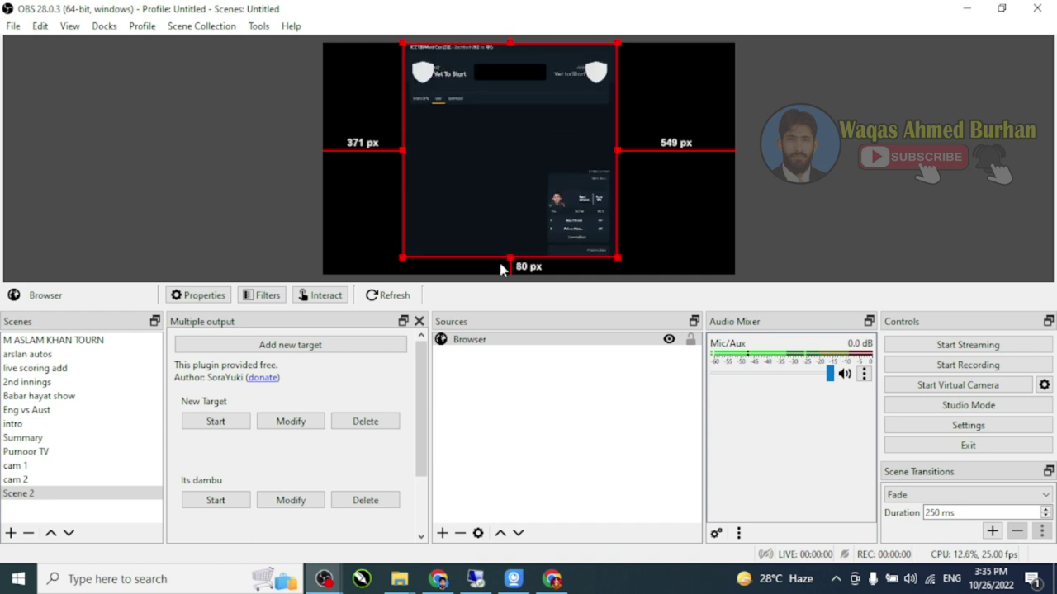
left_click(503, 340)
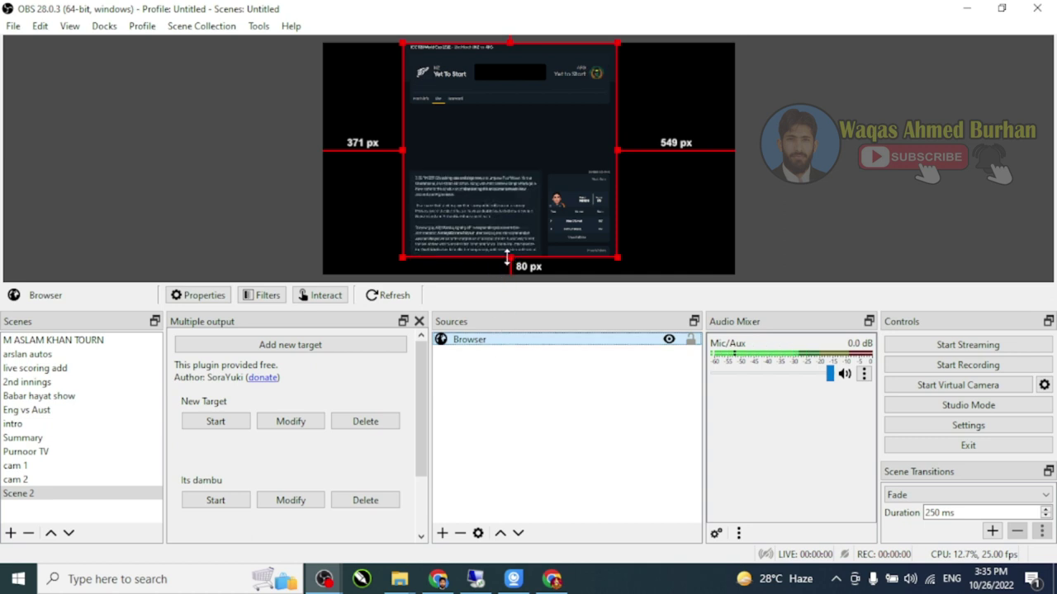
mouse_move(507, 260)
left_mouse_down()
mouse_move(515, 92)
mouse_move(514, 248)
left_mouse_up()
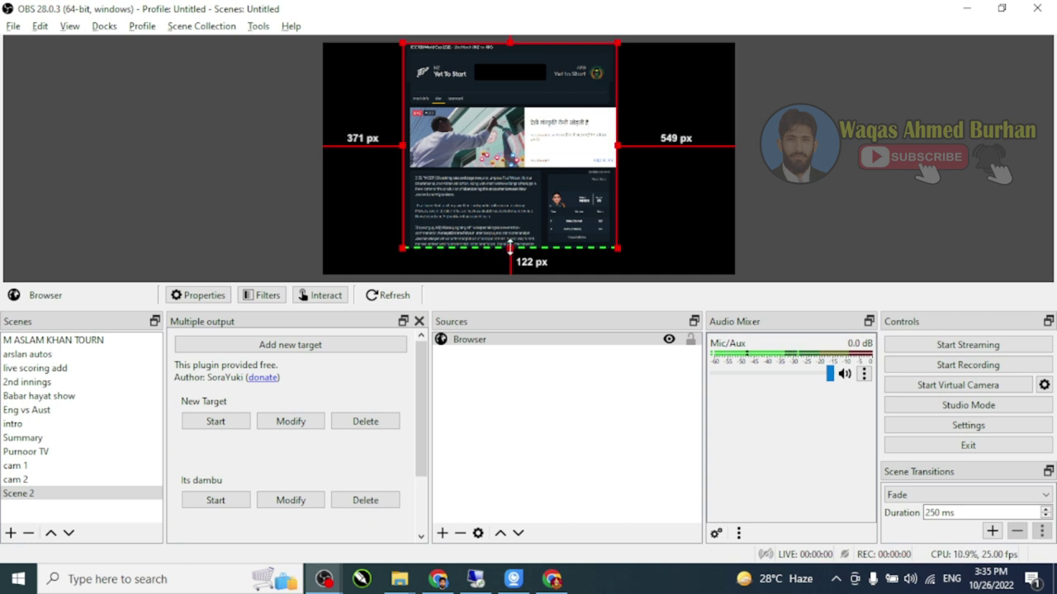
left_click_drag(510, 248, 502, 91)
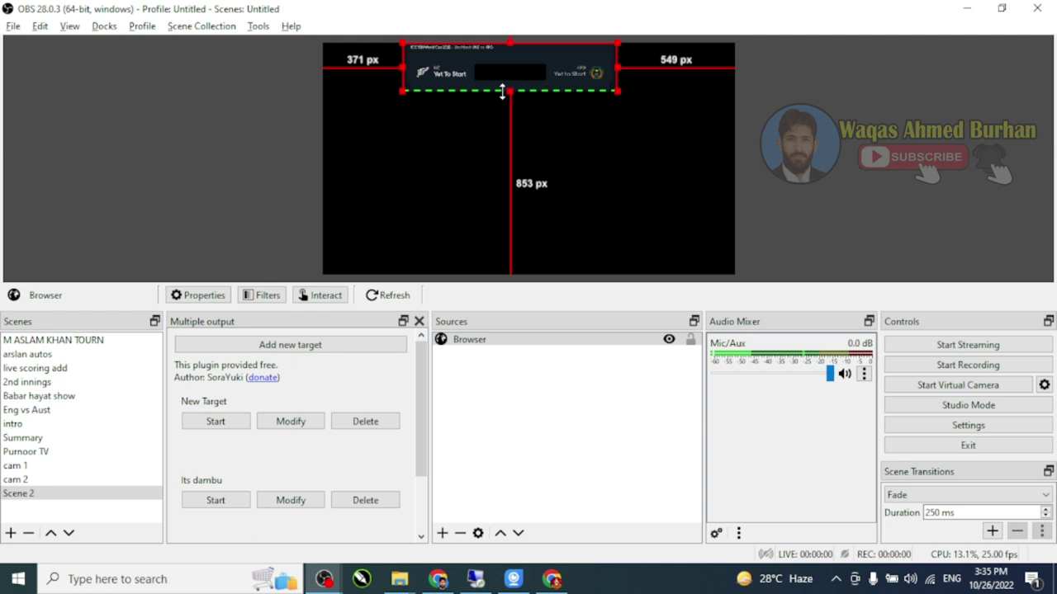
left_click_drag(509, 43, 509, 58)
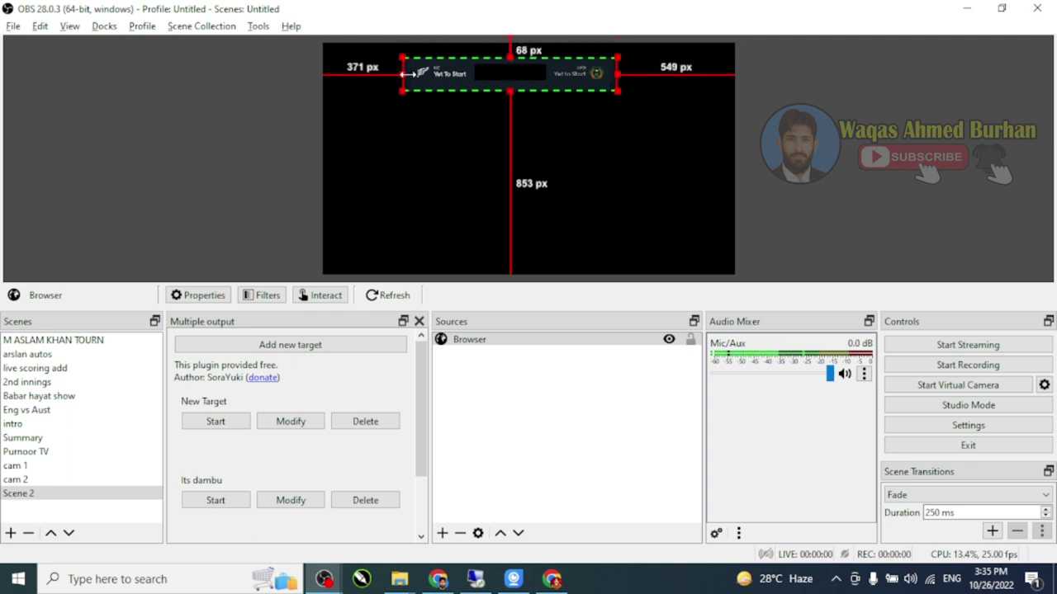
left_click_drag(403, 75, 409, 77)
left_click_drag(619, 73, 609, 75)
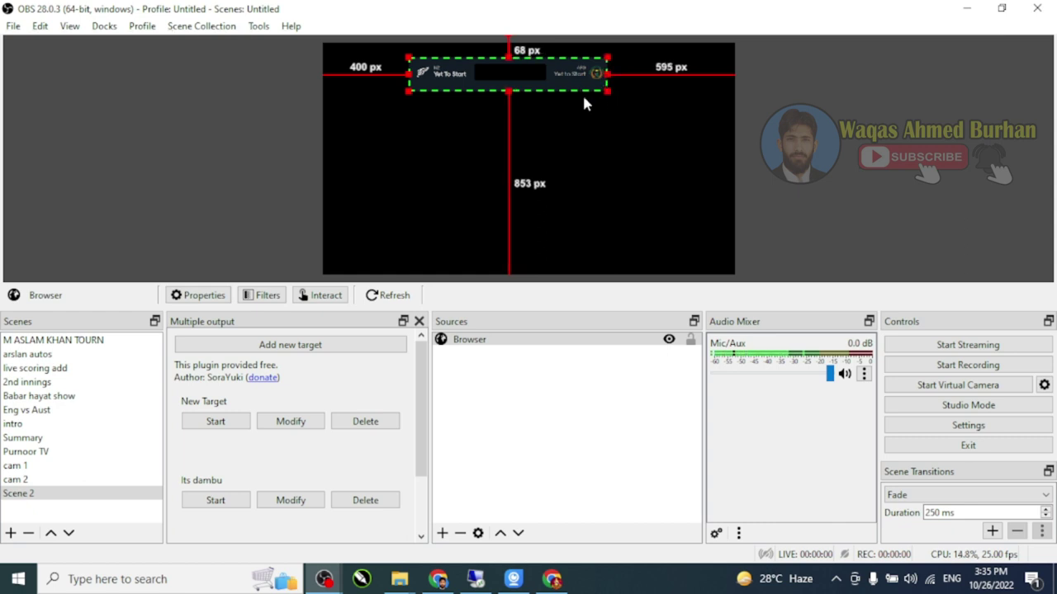
Step: Enlarge the cropped score banner to the full canvas width, place it about 280 px below the upper edge, and deselect it
left_click_drag(550, 85, 738, 163)
left_click_drag(412, 109, 326, 96)
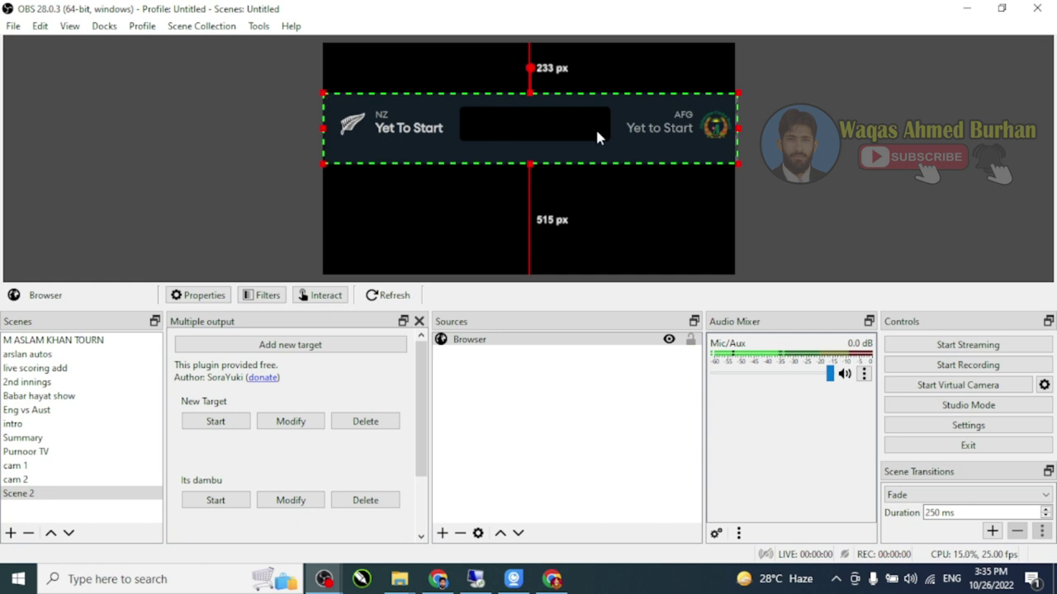
left_click_drag(669, 143, 653, 148)
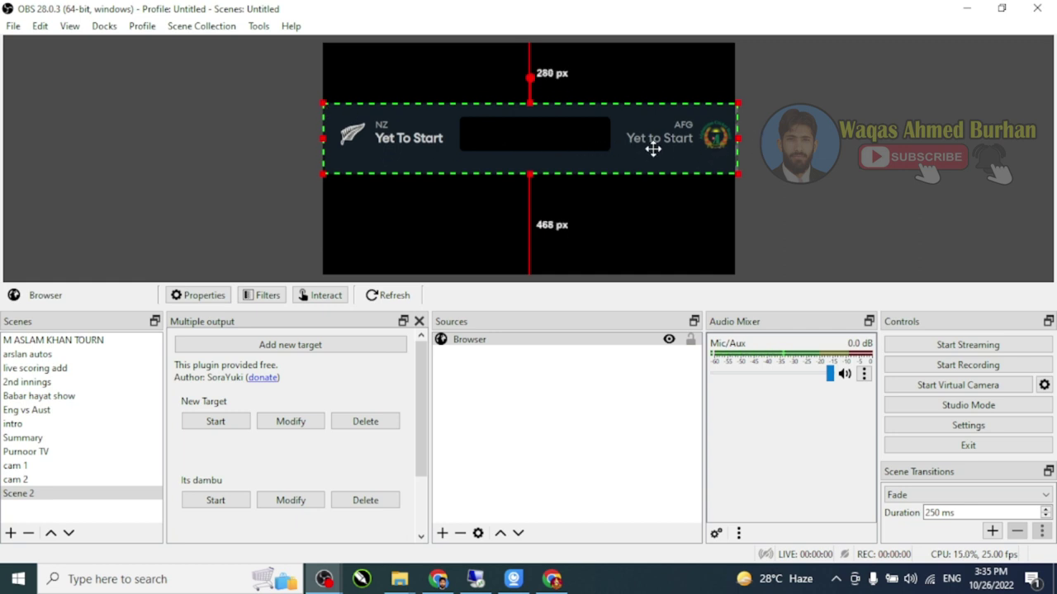
left_click(797, 161)
left_click(623, 166)
left_click(851, 172)
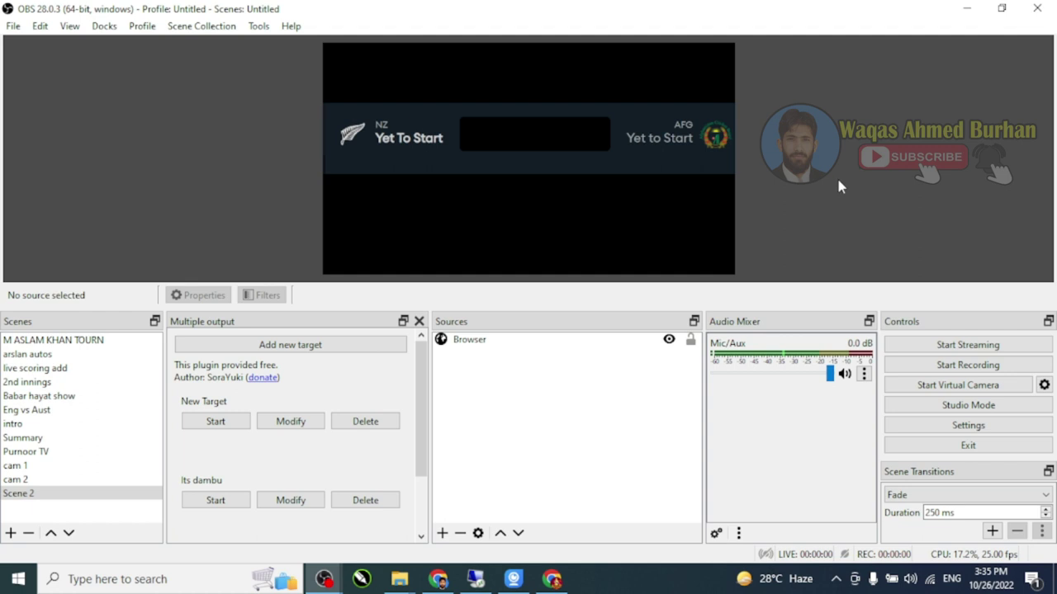
Step: Switch to Chrome and view the YouTube video "Australia vs Srilanka T20 Match Live" in a new tab, leaving full screen
left_click(551, 579)
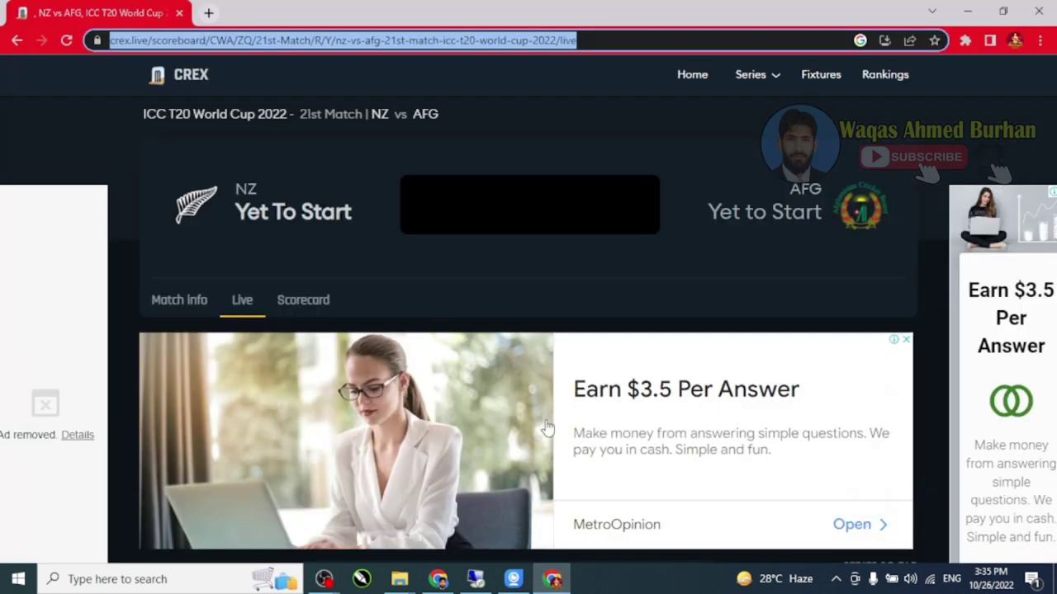
left_click(210, 14)
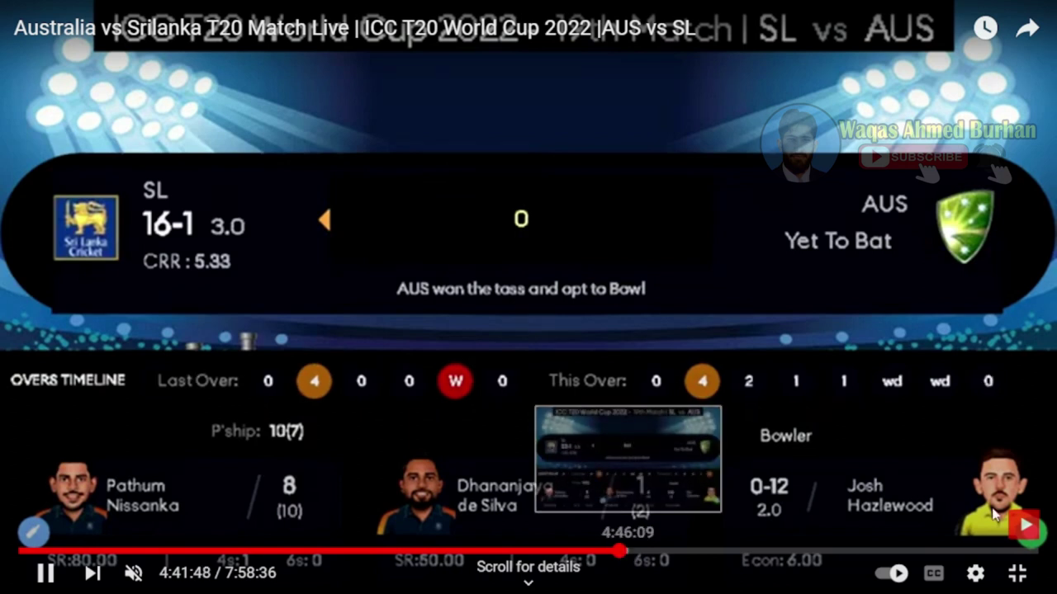
left_click(1017, 573)
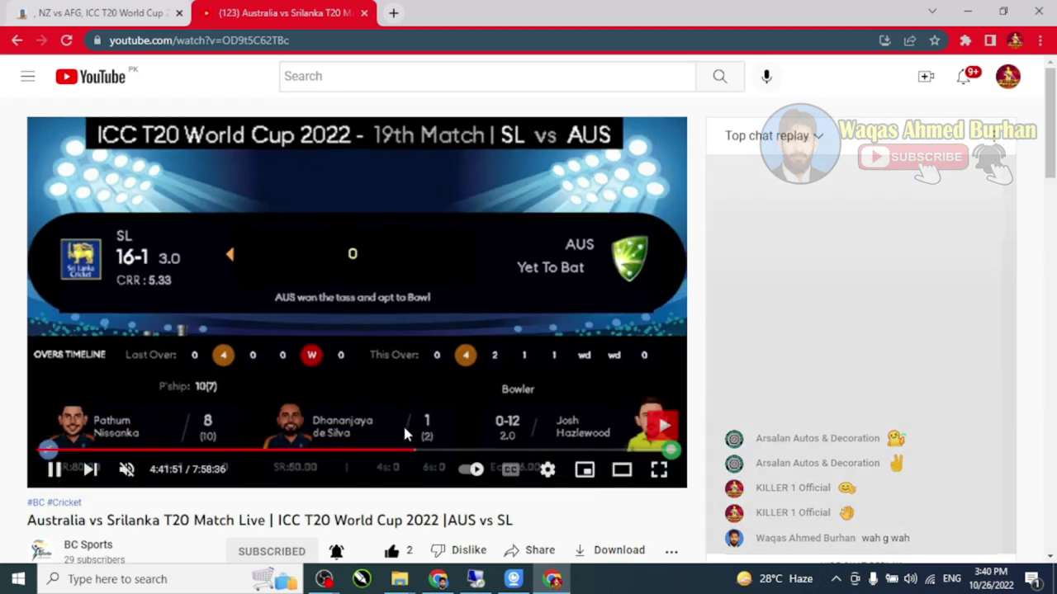
Step: Skip ahead in the YouTube match video, leave Chrome, and switch to the OBS window containing the score banner
left_click(451, 453)
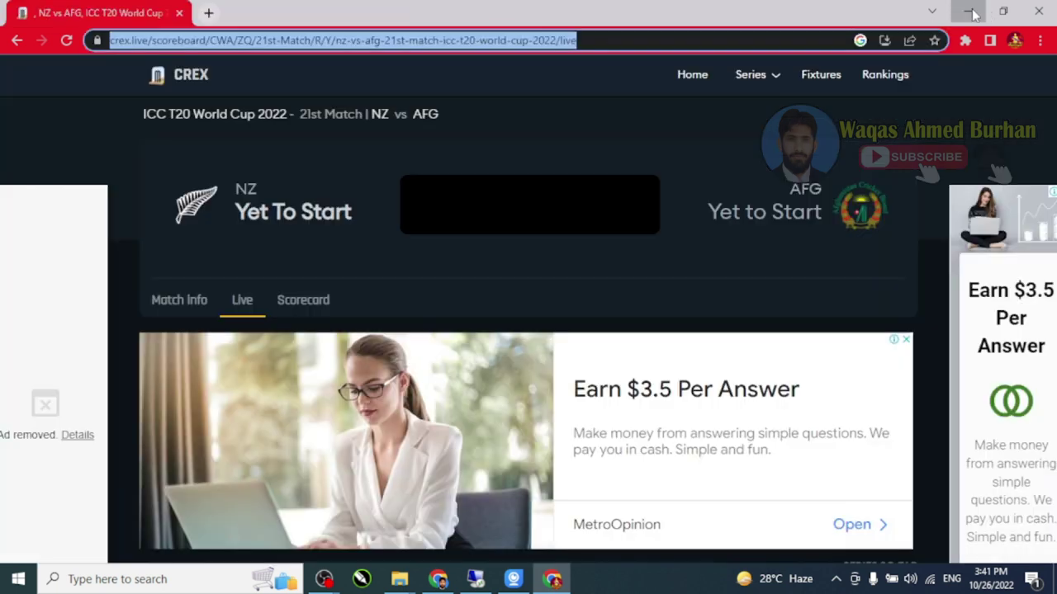
left_click(969, 13)
mouse_move(326, 583)
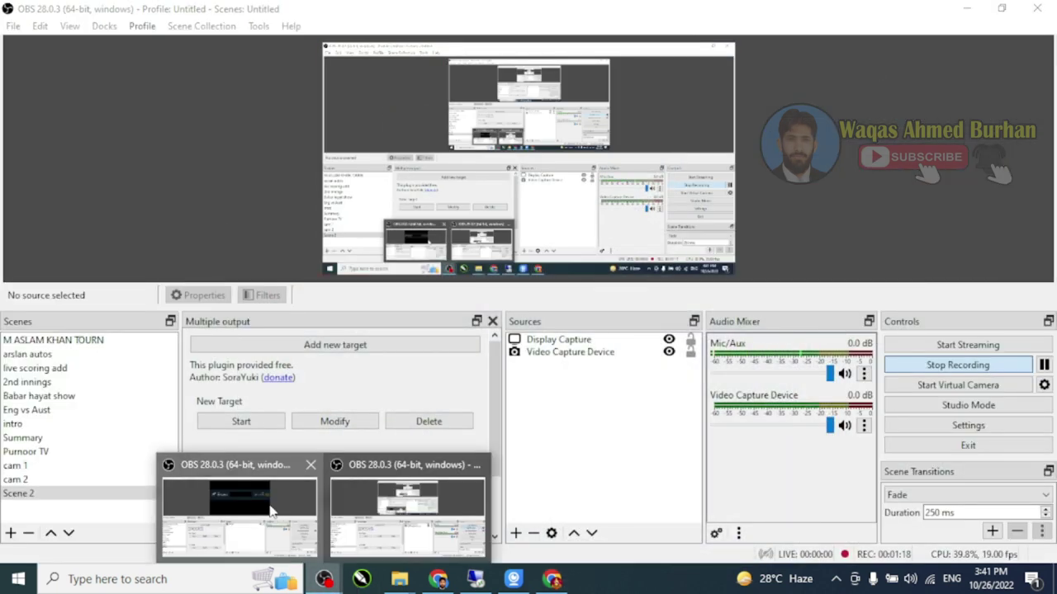
left_click(406, 519)
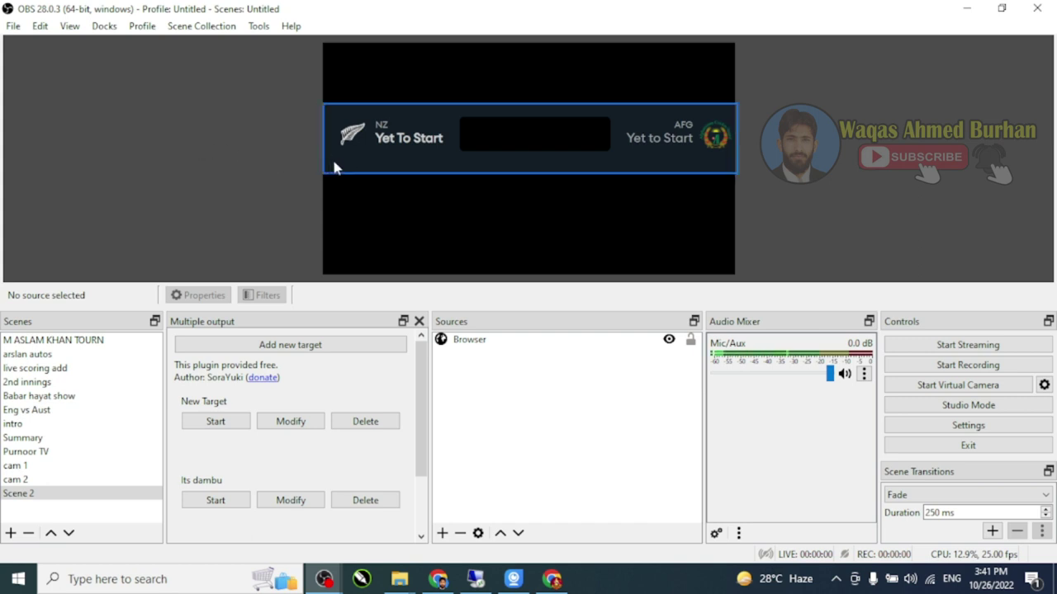
Step: Add an Image source using the multicoloured "new-beautiful-bright-colors" gradient JPG from the Pictures folder
left_click(443, 534)
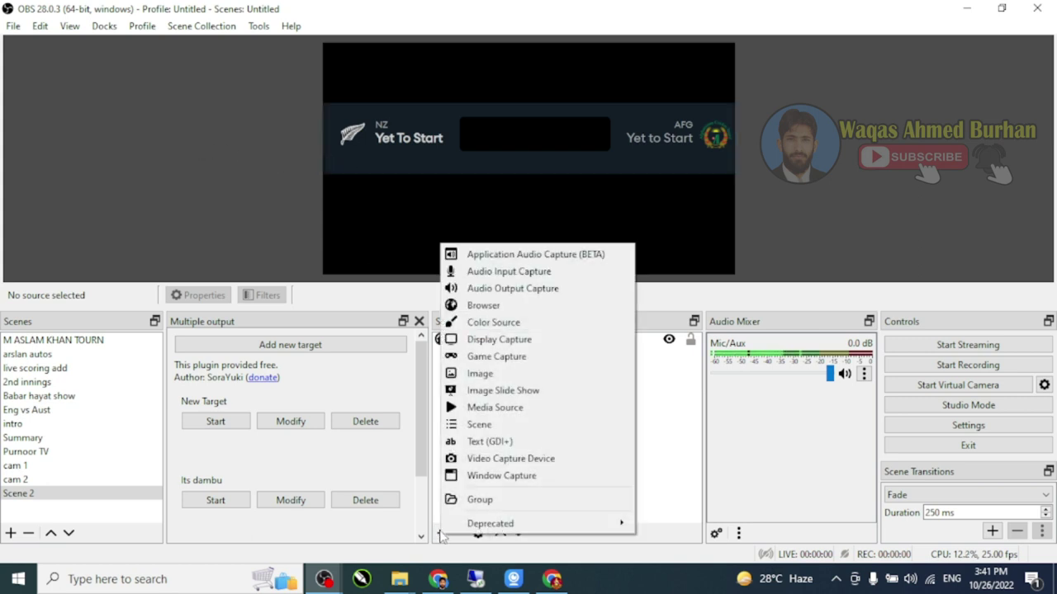
left_click(480, 374)
left_click(551, 385)
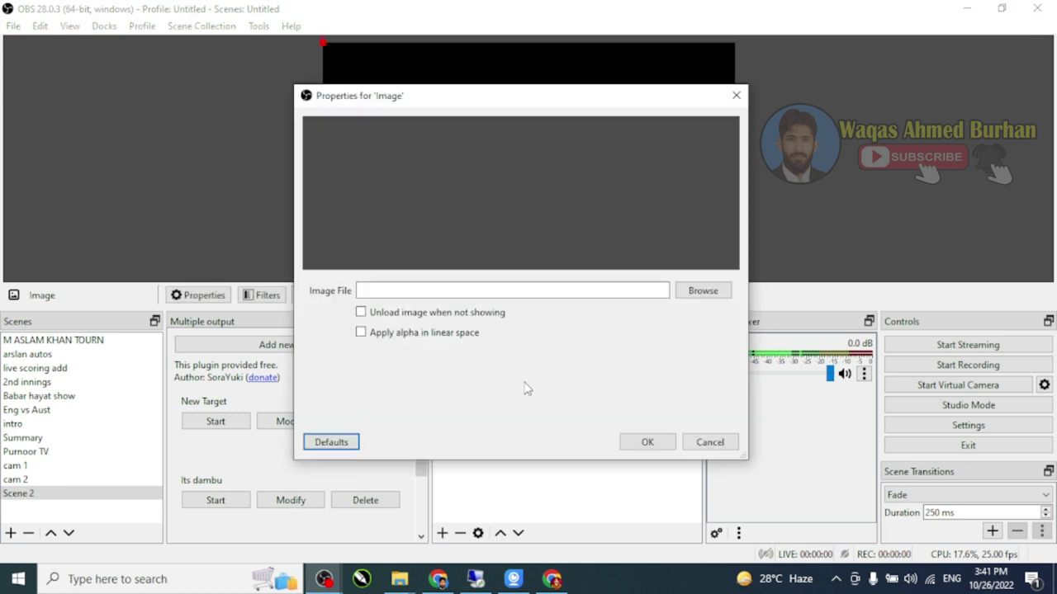
left_click(701, 293)
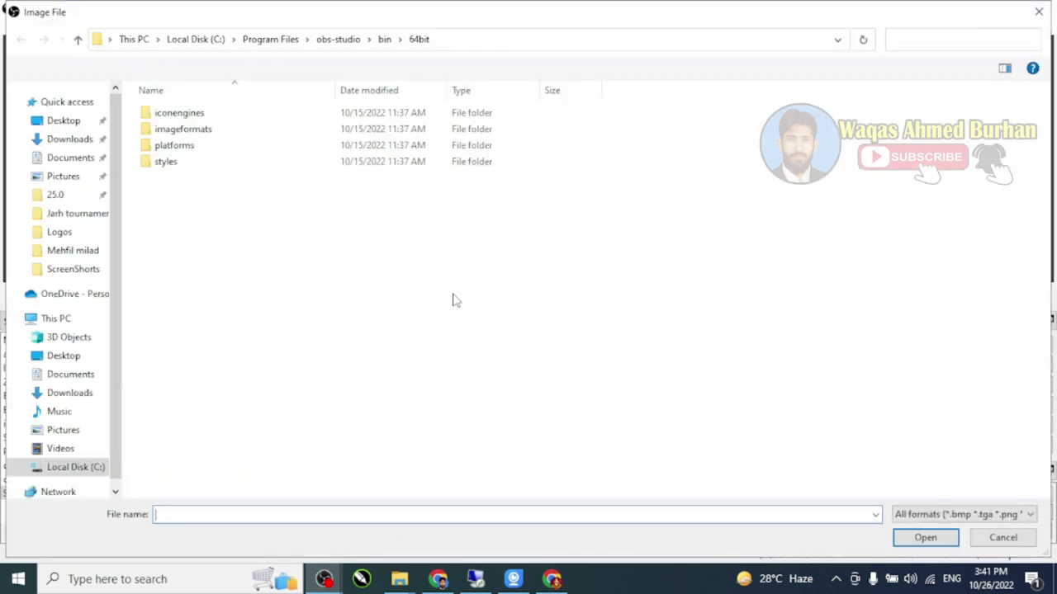
left_click(70, 178)
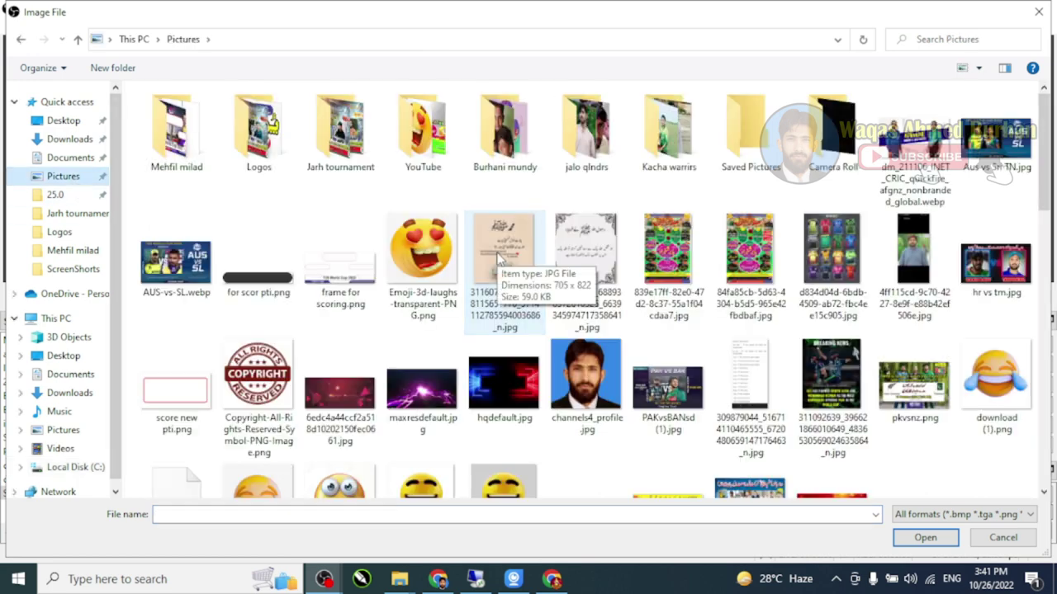
left_click(498, 257)
scroll(497, 253, "down", 3)
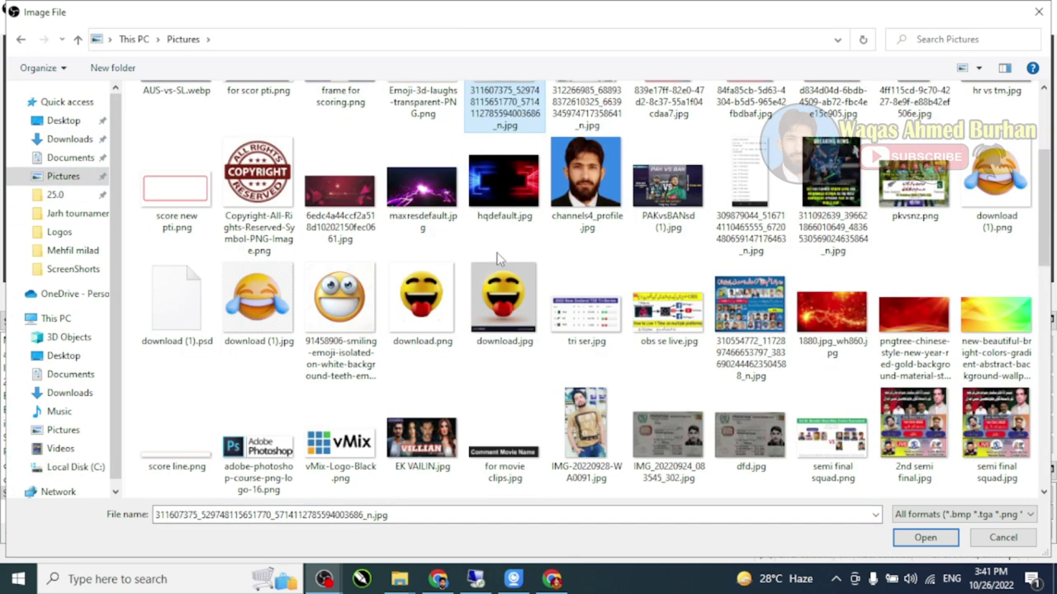
double_click(987, 326)
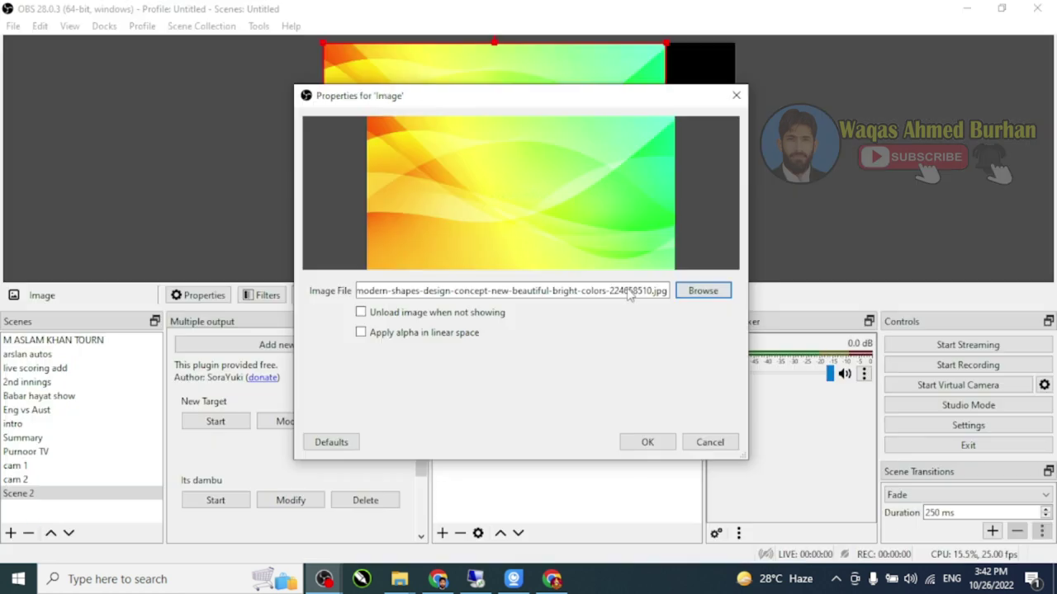
left_click(647, 441)
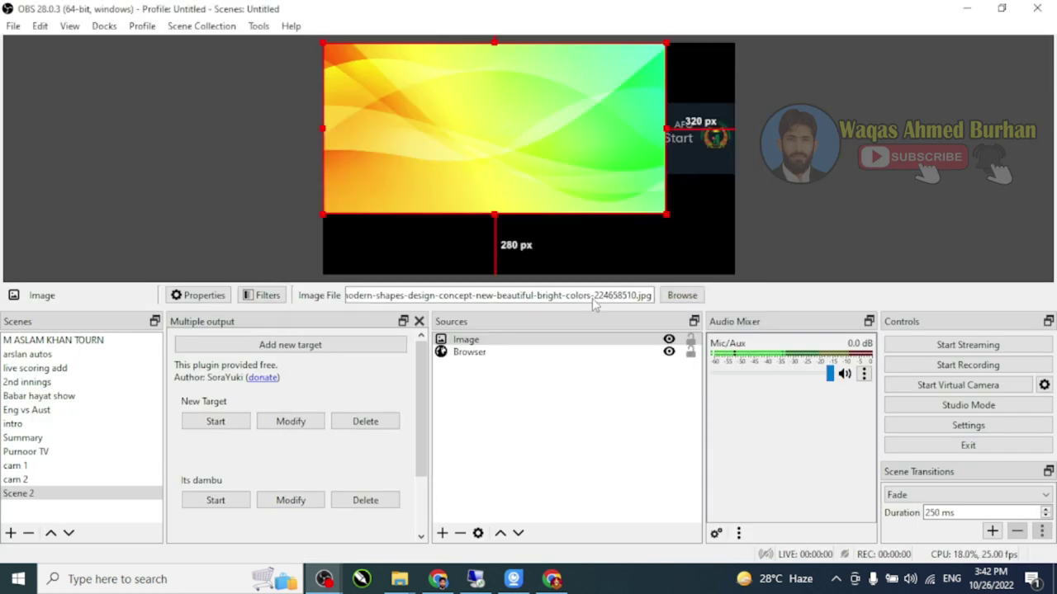
Step: Fit the gradient image to the full canvas and lock it beneath the Browser source
key("ctrl+f")
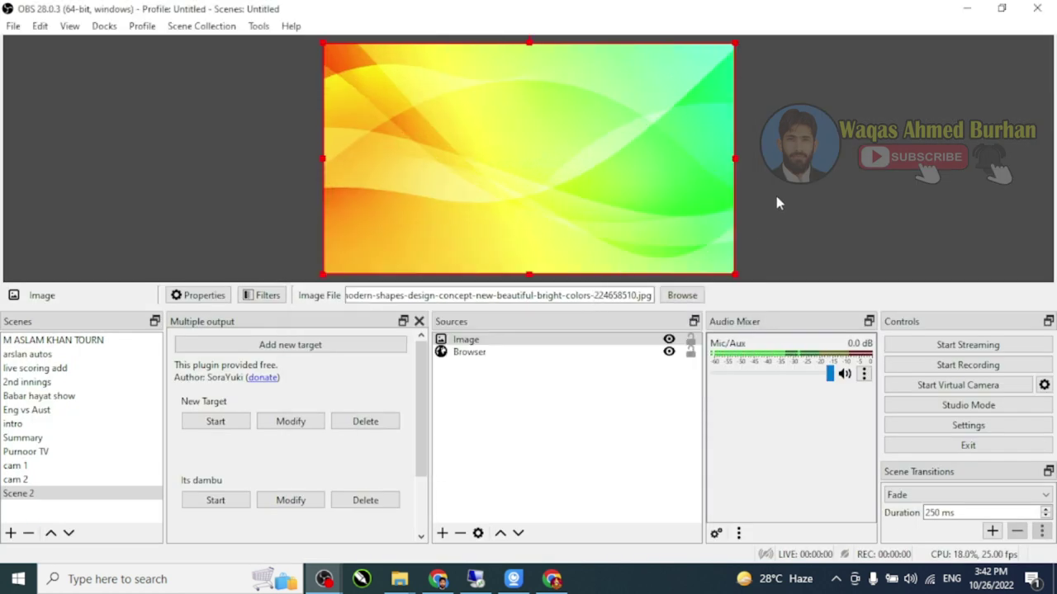
left_click(521, 342)
left_click_drag(522, 347, 531, 383)
left_click(691, 351)
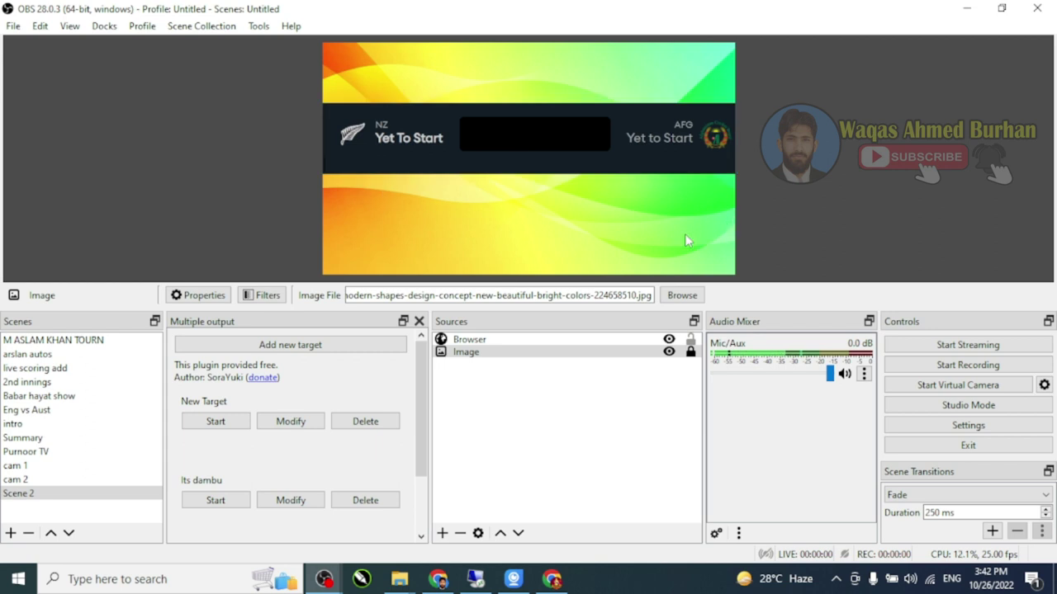
left_click(528, 352)
left_click(521, 377)
Step: Crop the score banner to about 313 px below the canvas's upper edge, 533 px above its lower edge, and 43 px and 4 px from its sides
left_click(561, 165)
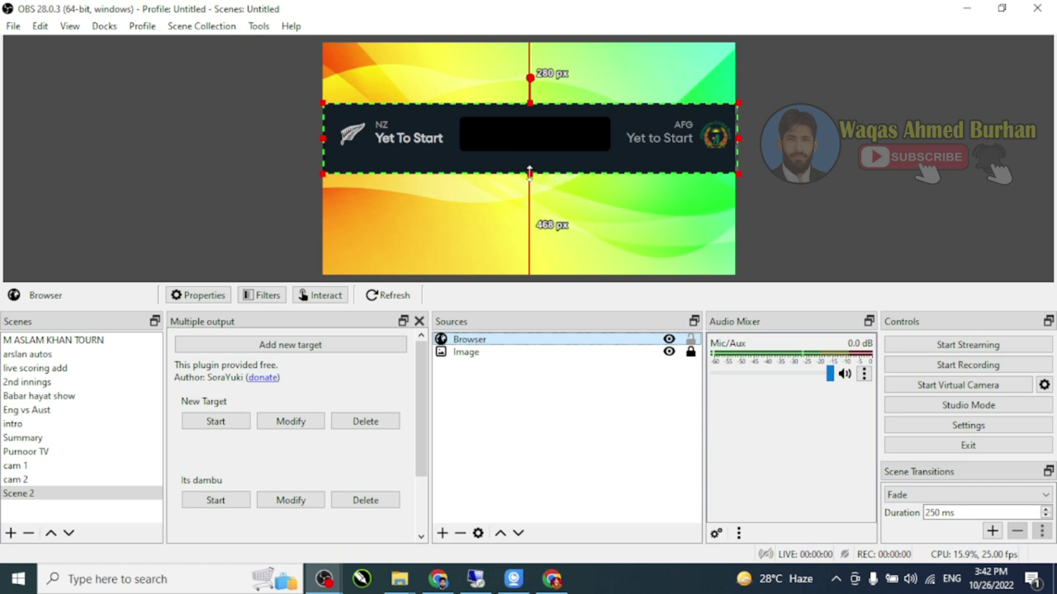
left_click_drag(529, 174, 526, 160)
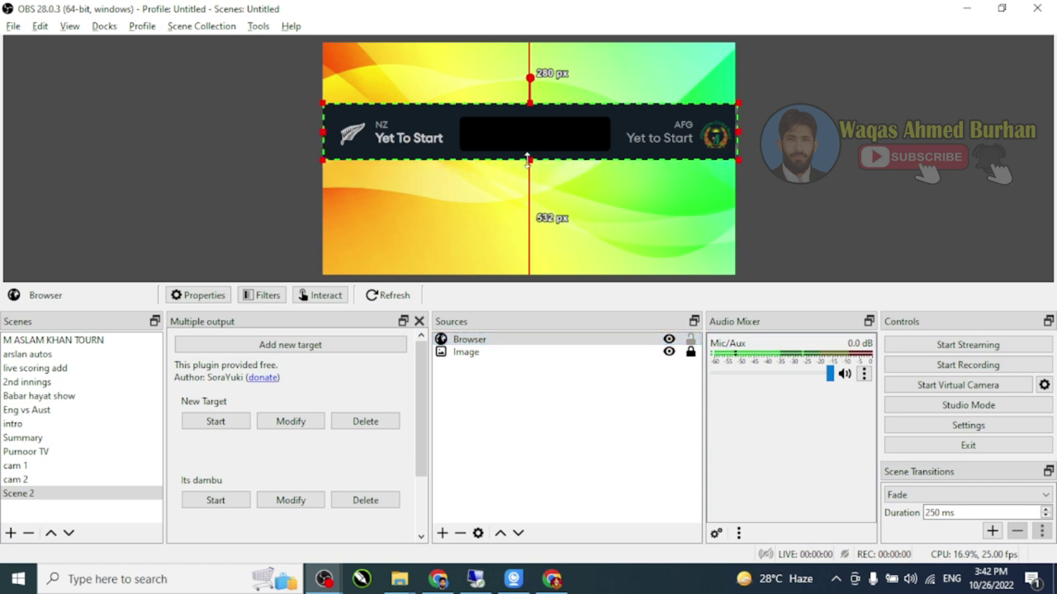
left_click_drag(528, 104, 529, 111)
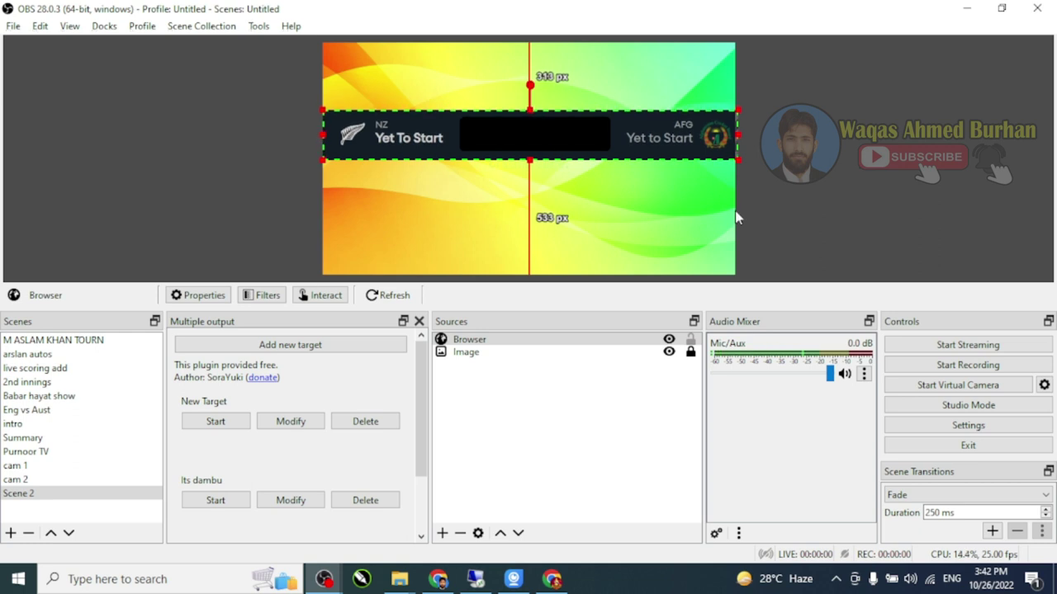
left_click(835, 180)
left_click_drag(323, 135, 332, 132)
left_click_drag(737, 135, 732, 142)
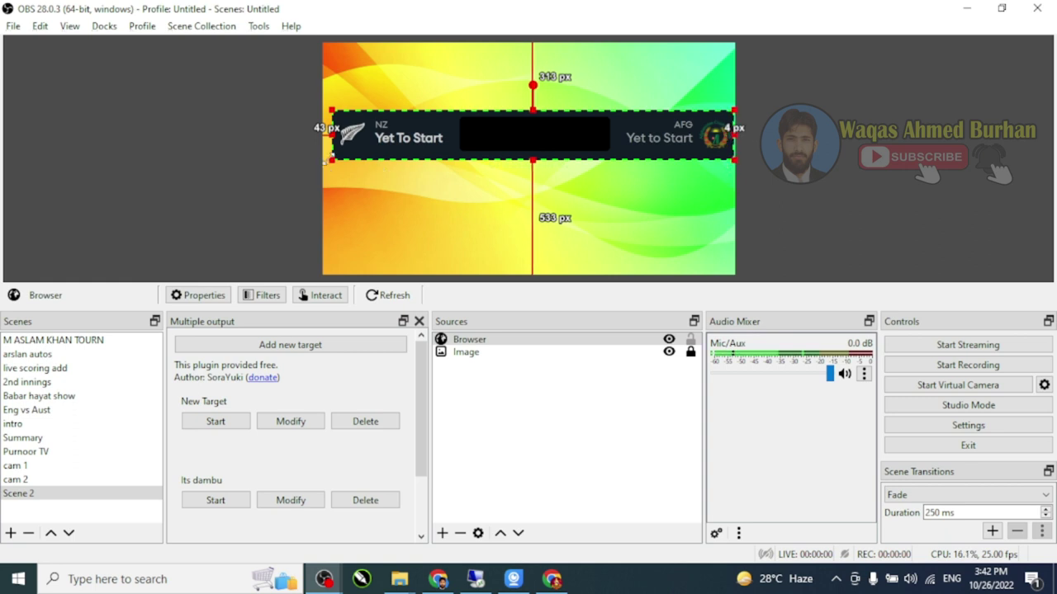
Step: Enlarge the cropped score banner to span the full canvas width and deselect it
left_click_drag(327, 162, 327, 158)
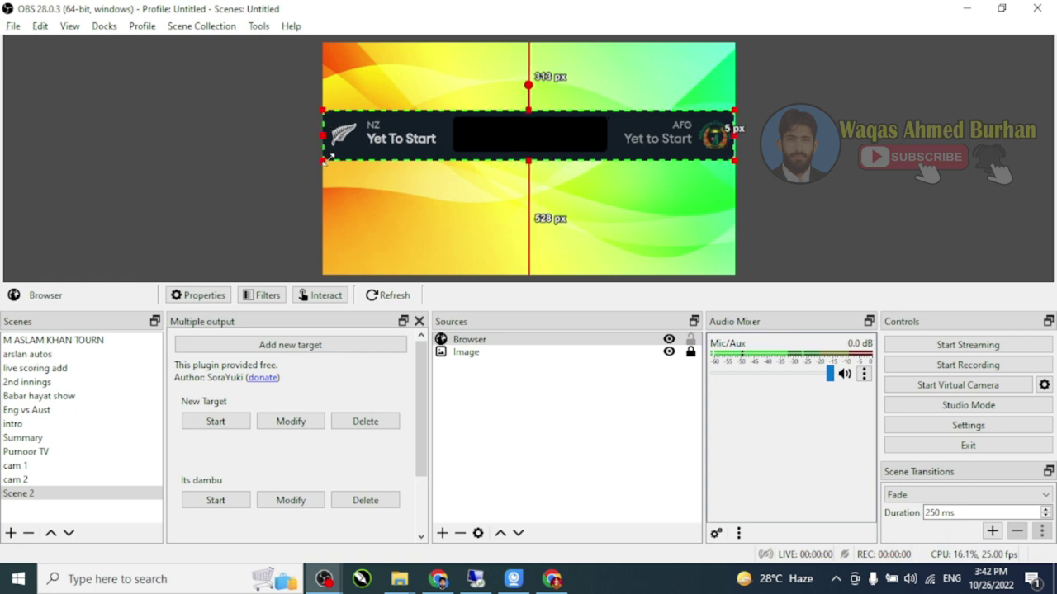
left_click(755, 169)
left_click(595, 156)
left_click(710, 169)
left_click(712, 146)
left_click(804, 188)
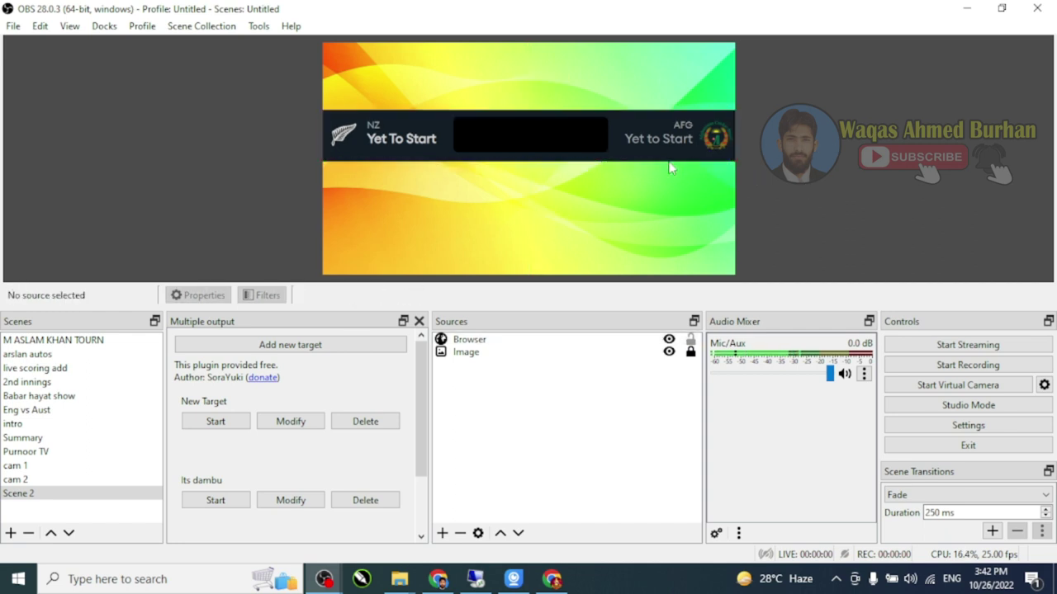
left_click_drag(285, 84, 855, 212)
left_click(777, 191)
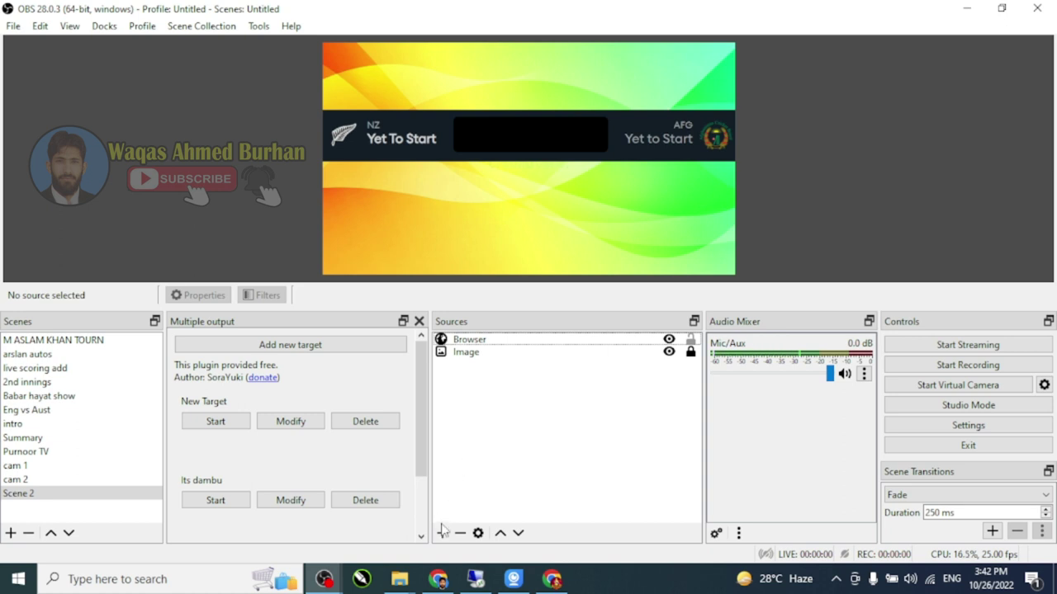
Step: Duplicate the Browser source and extend the copy's crop downward to reveal more of the CREX match page
left_click(474, 341)
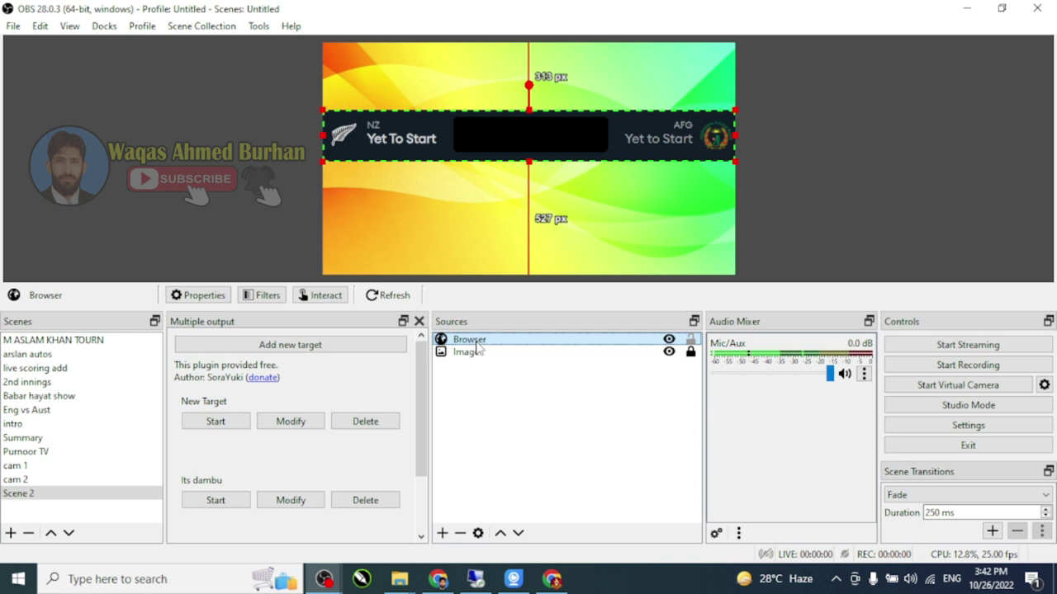
key("ctrl+v")
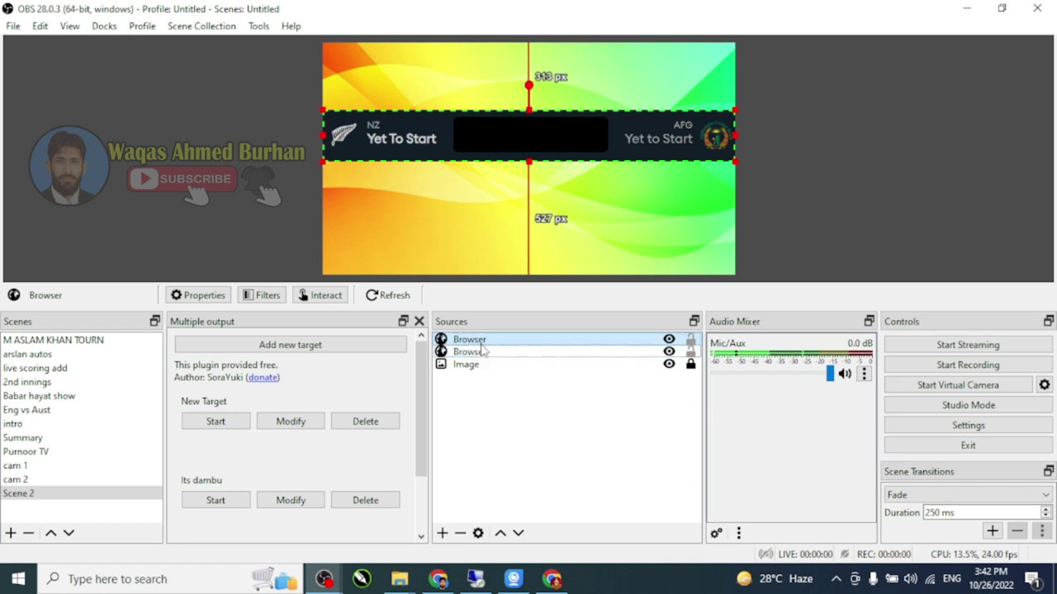
left_click_drag(539, 147, 558, 248)
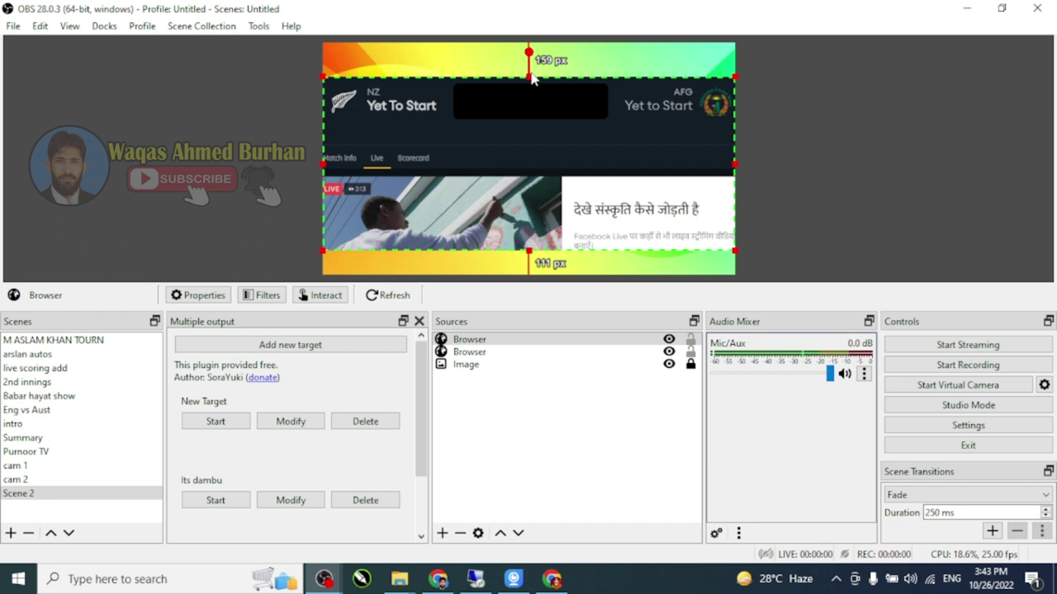
Step: Crop the duplicate to the match commentary strip, about 634 px below the canvas's upper edge and 169 px above its lower edge
left_click_drag(529, 76, 529, 271)
left_click_drag(529, 217, 535, 82)
left_click_drag(533, 151, 540, 245)
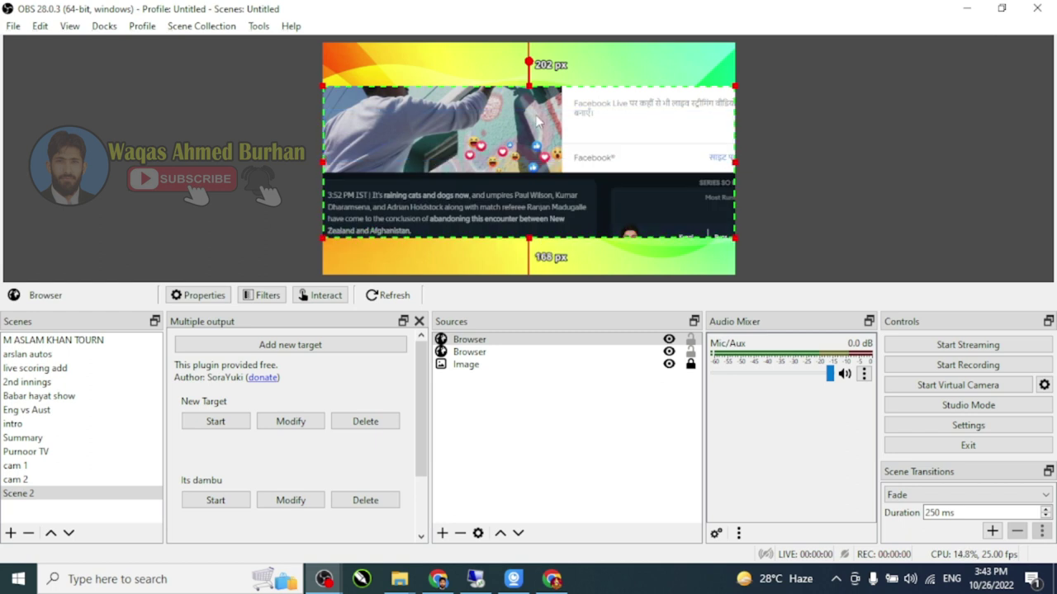
left_click_drag(529, 86, 535, 174)
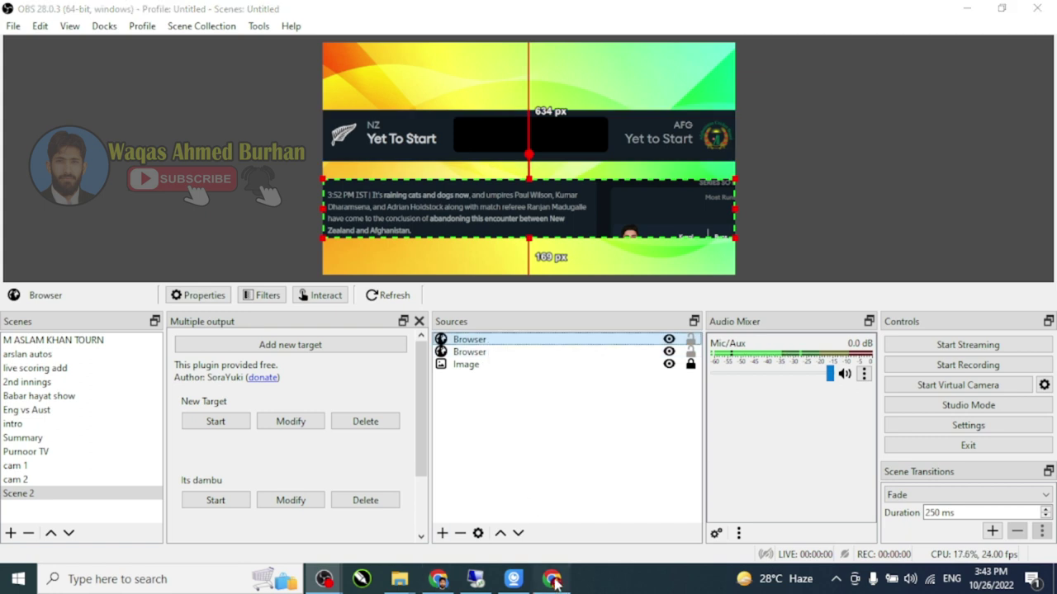
Step: Switch to Chrome and look through the matches listed on the CREX home page
left_click(553, 580)
left_click(163, 41)
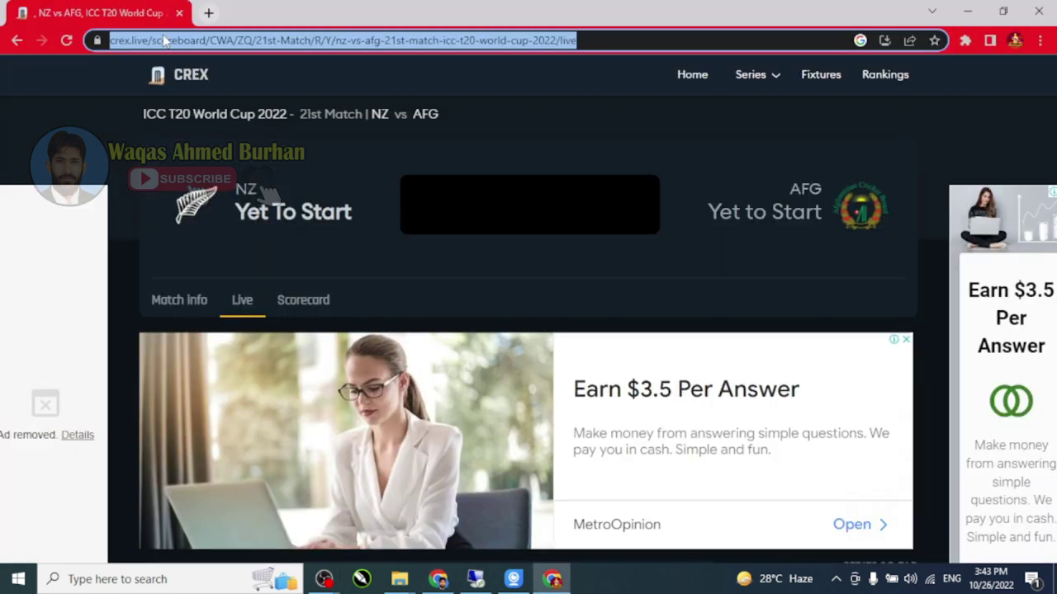
left_click(16, 40)
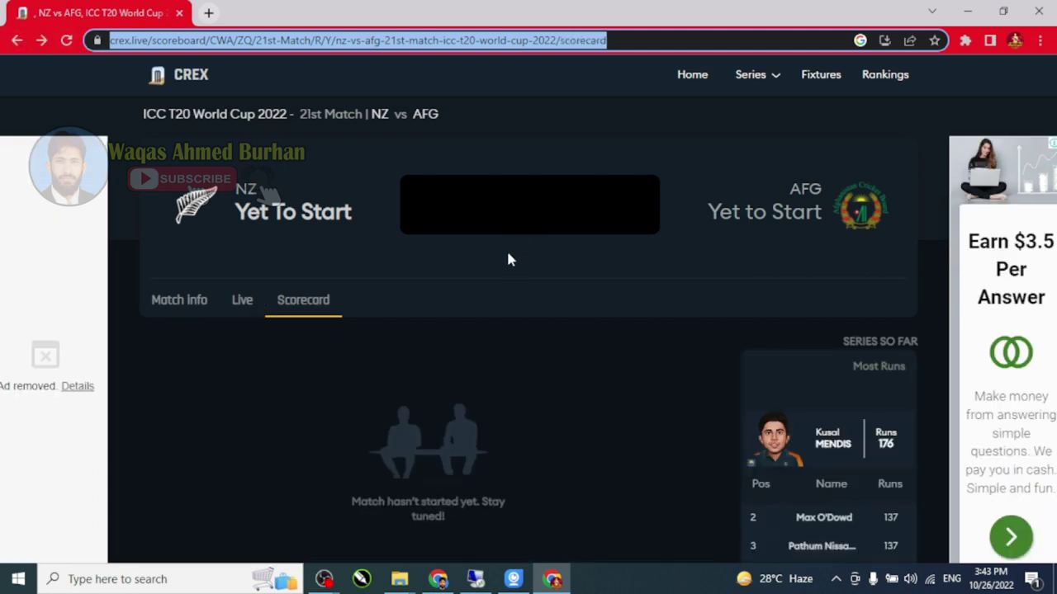
left_click(156, 81)
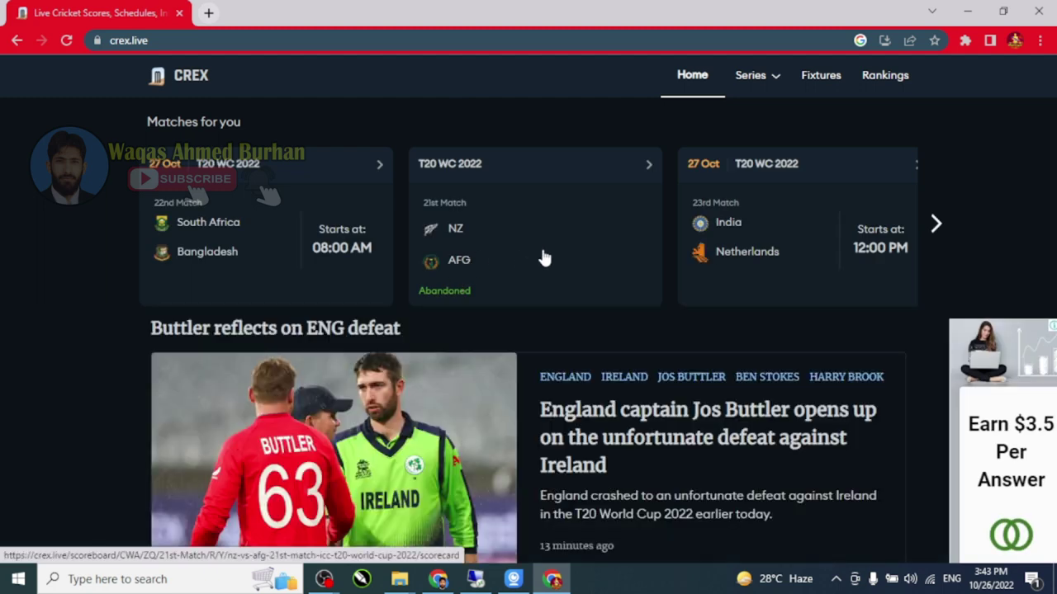
scroll(455, 267, "down", 1)
scroll(455, 266, "up", 1)
left_click(935, 225)
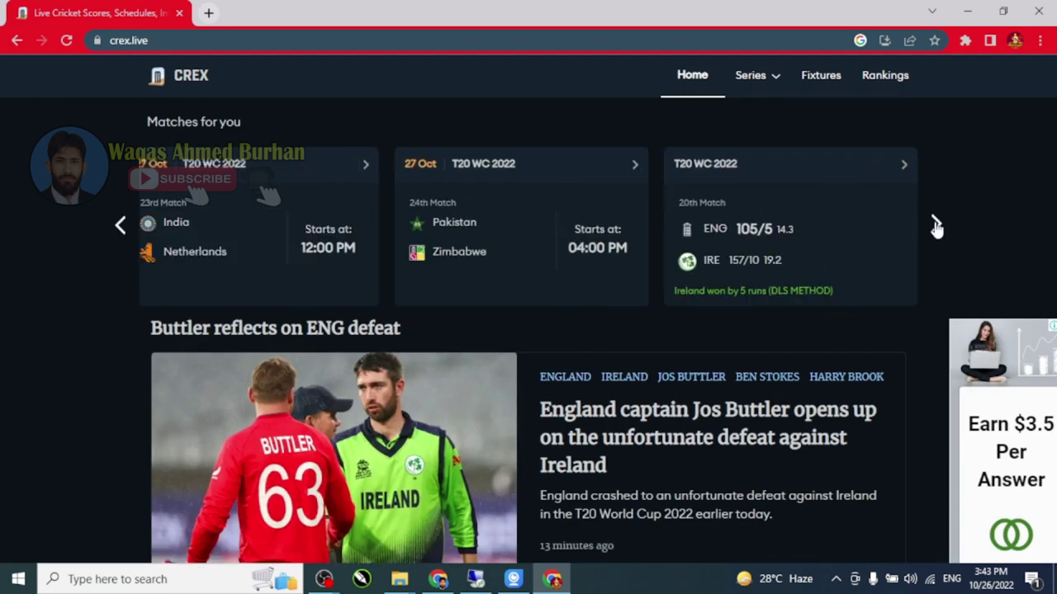
left_click(120, 225)
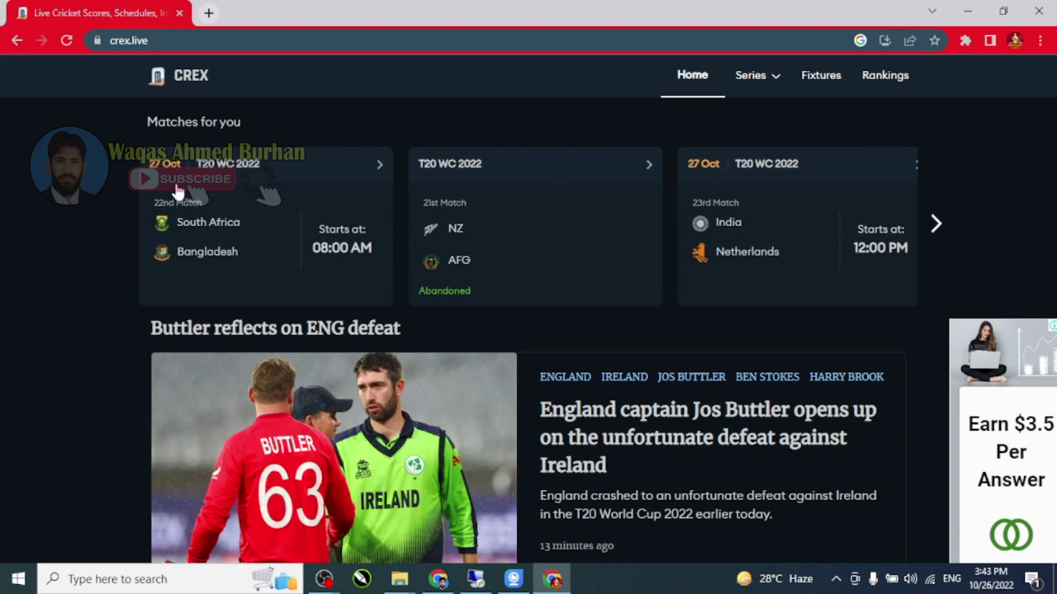
scroll(563, 297, "down", 10)
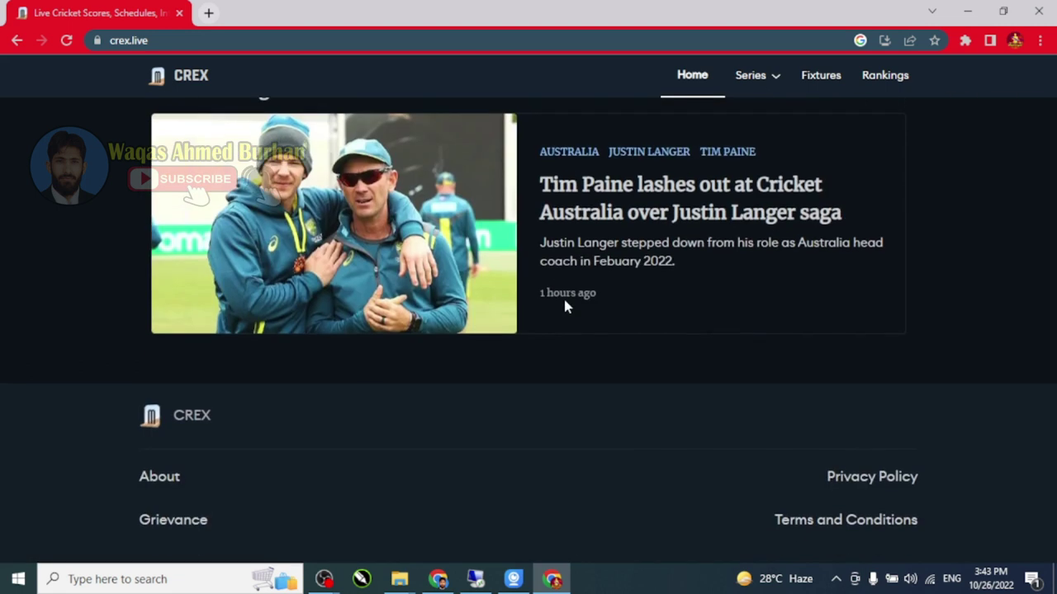
Step: Open the ICC T20 World Cup 2022 series on CREX and show its list of matches
mouse_move(776, 77)
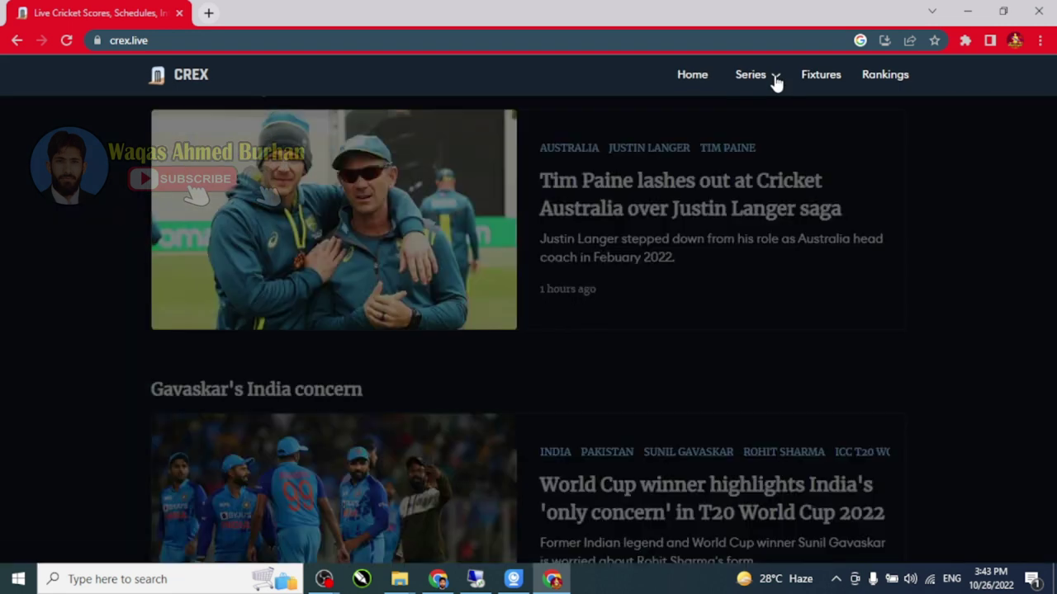
left_click(280, 207)
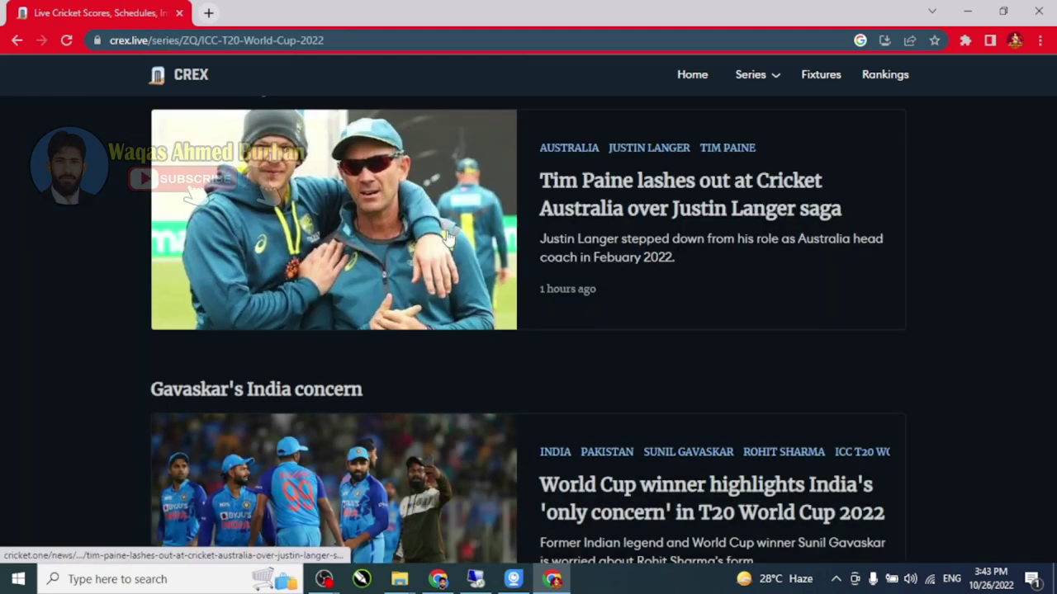
scroll(490, 342, "down", 2)
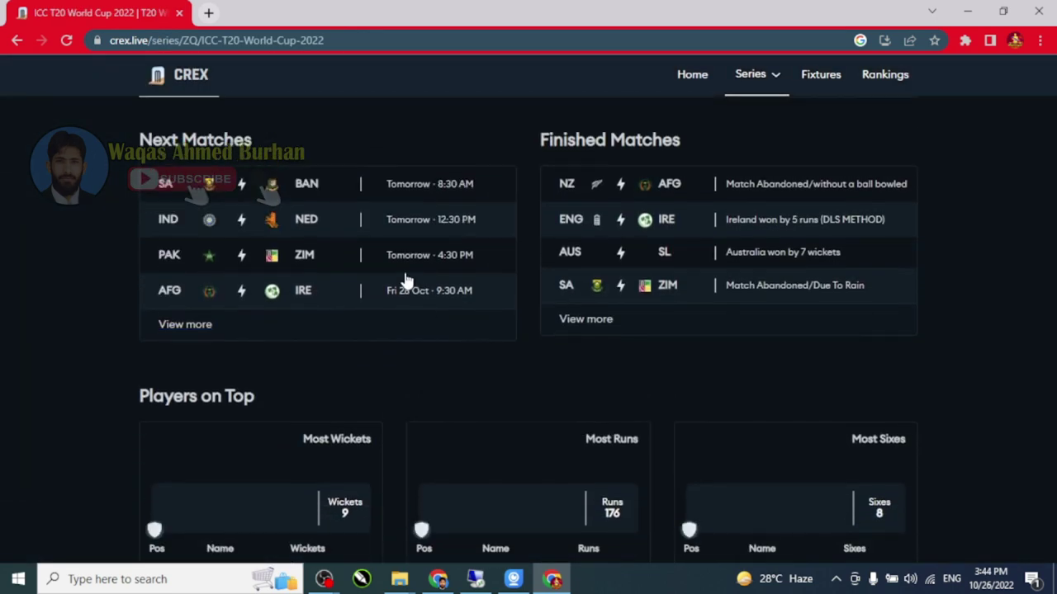
scroll(405, 278, "up", 2)
left_click(266, 230)
left_click(266, 229)
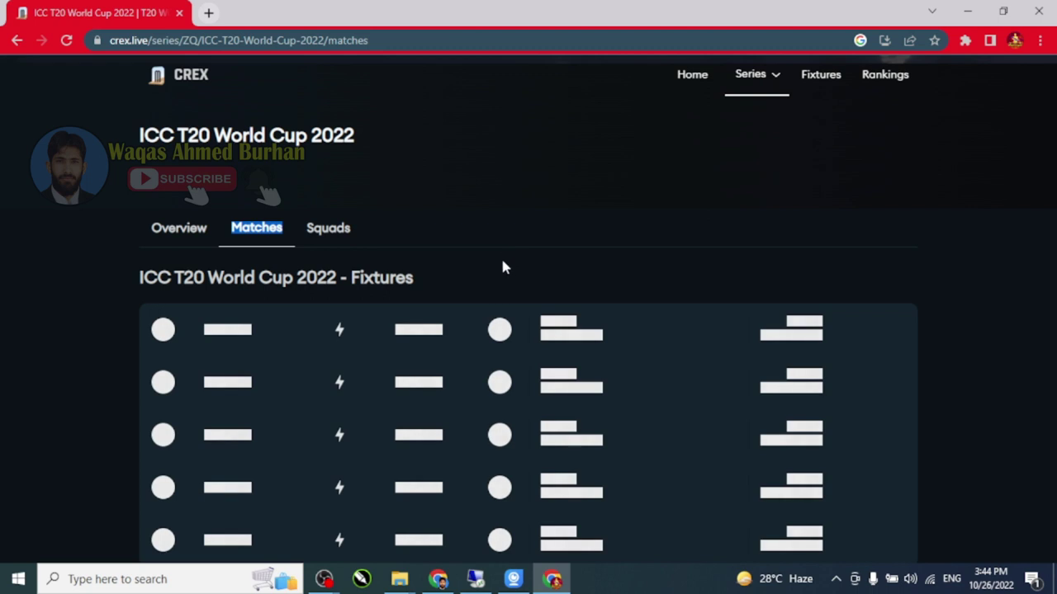
Step: Find the India vs Pakistan 16th Match in the World Cup fixtures and open its scorecard page
scroll(498, 254, "down", 3)
scroll(498, 254, "up", 1)
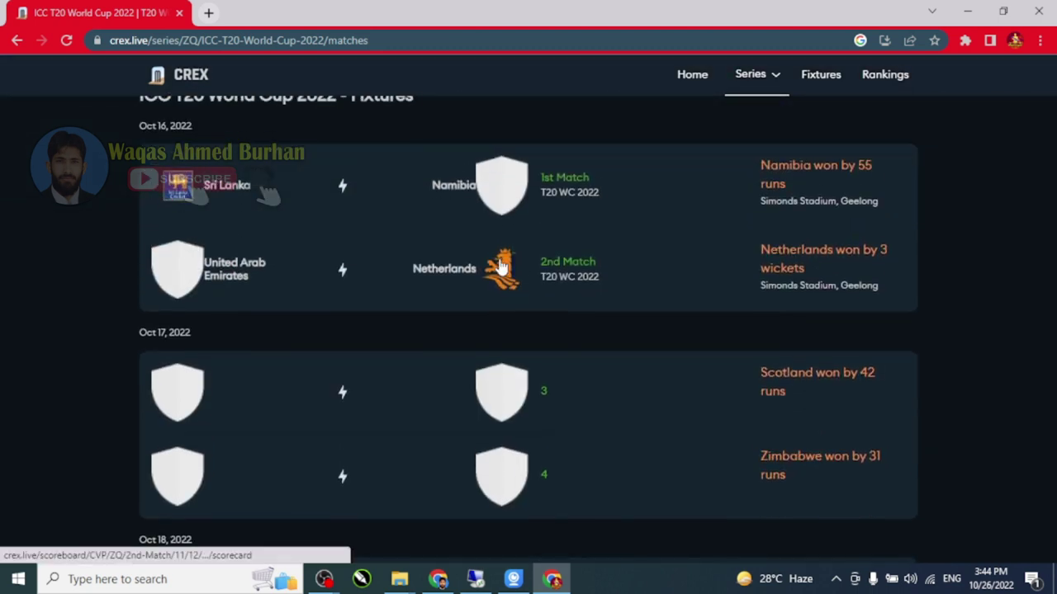
scroll(500, 260, "down", 2)
scroll(404, 242, "down", 2)
scroll(404, 242, "down", 10)
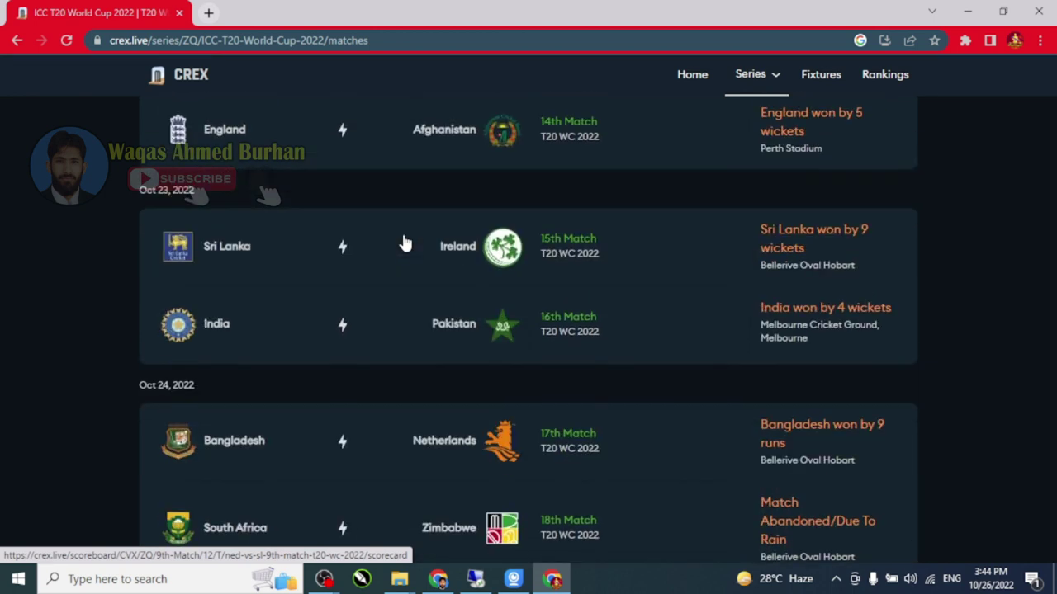
scroll(405, 242, "up", 2)
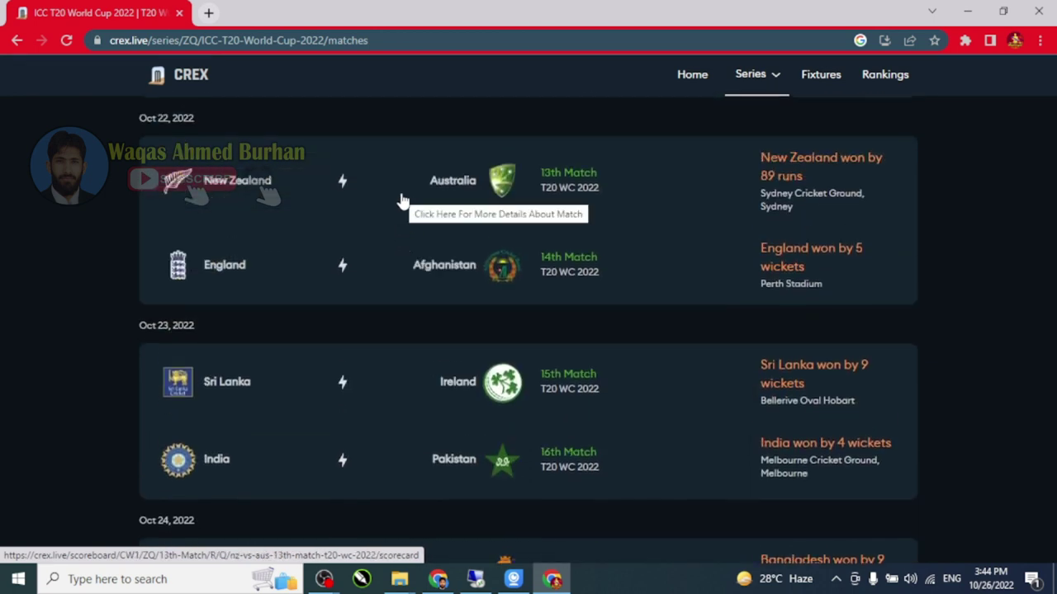
scroll(402, 200, "up", 4)
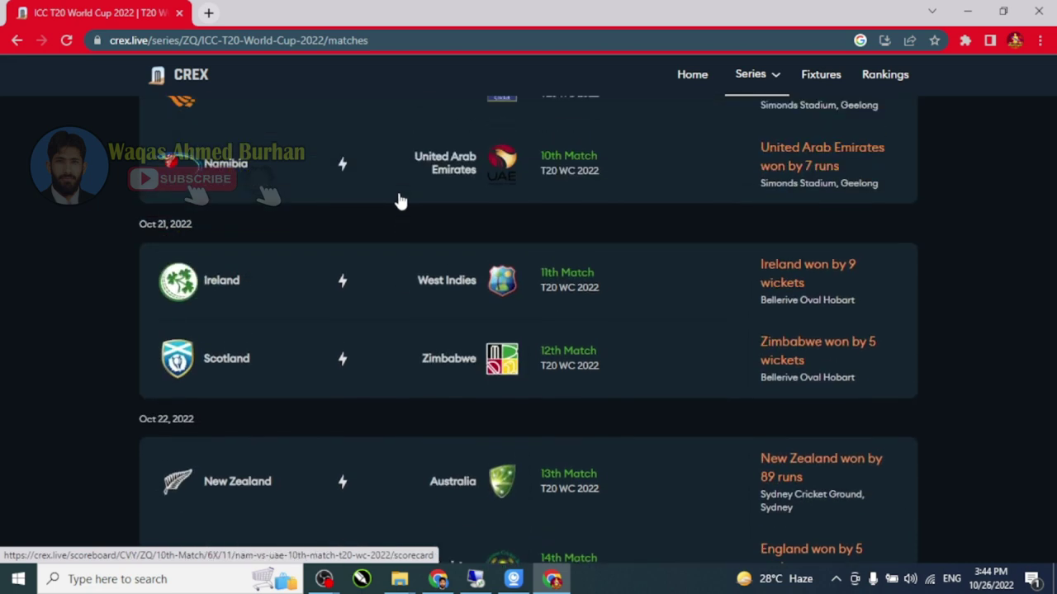
scroll(398, 202, "down", 5)
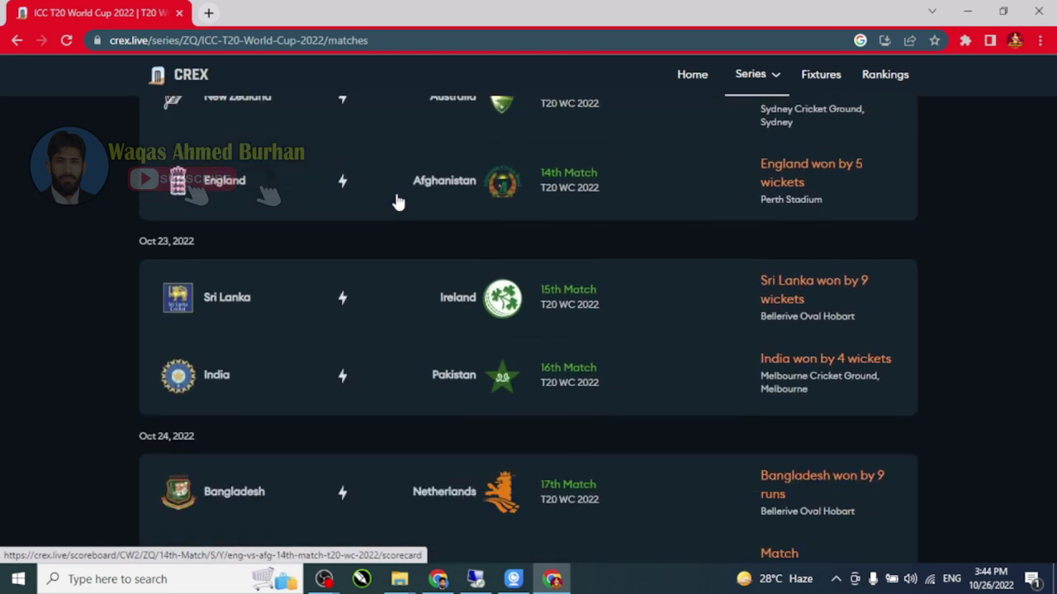
left_click(383, 381)
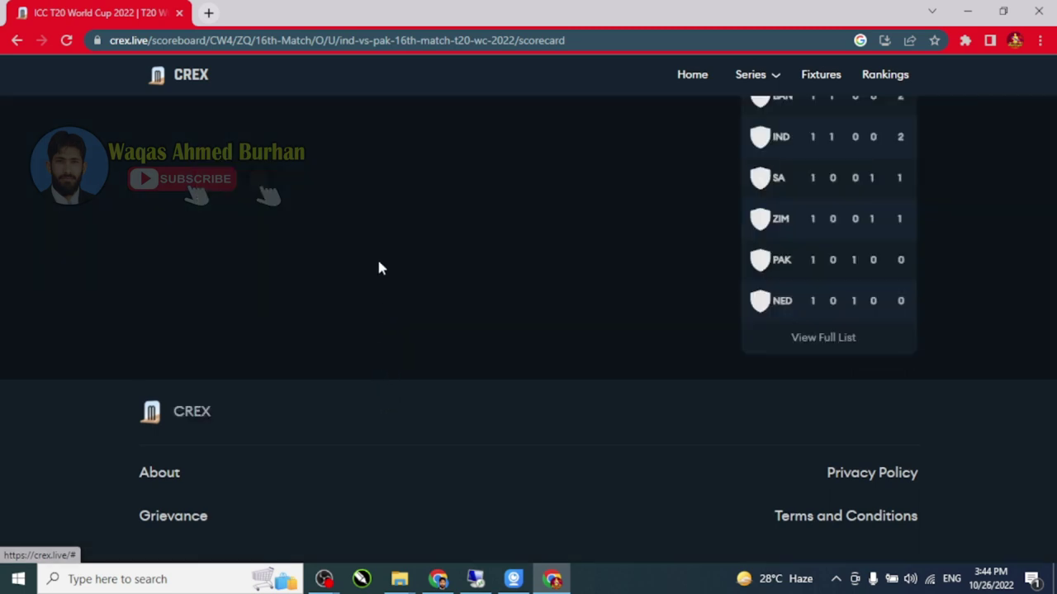
Step: Copy the India vs Pakistan match page address, switch to OBS and set it as the URL of the upper-listed Browser source
left_click(340, 41)
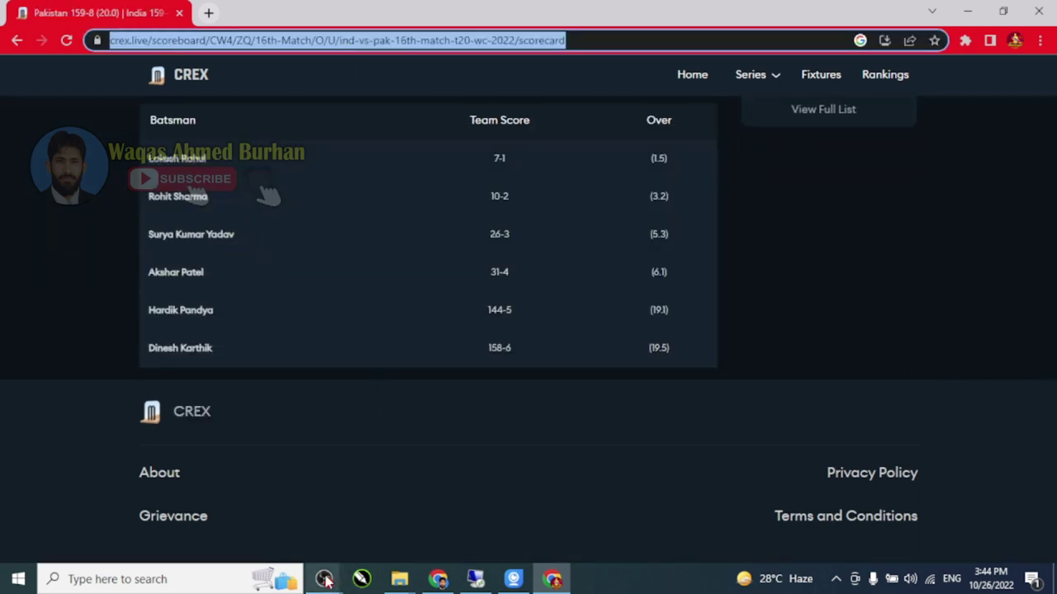
left_click(324, 579)
left_click(450, 416)
double_click(475, 340)
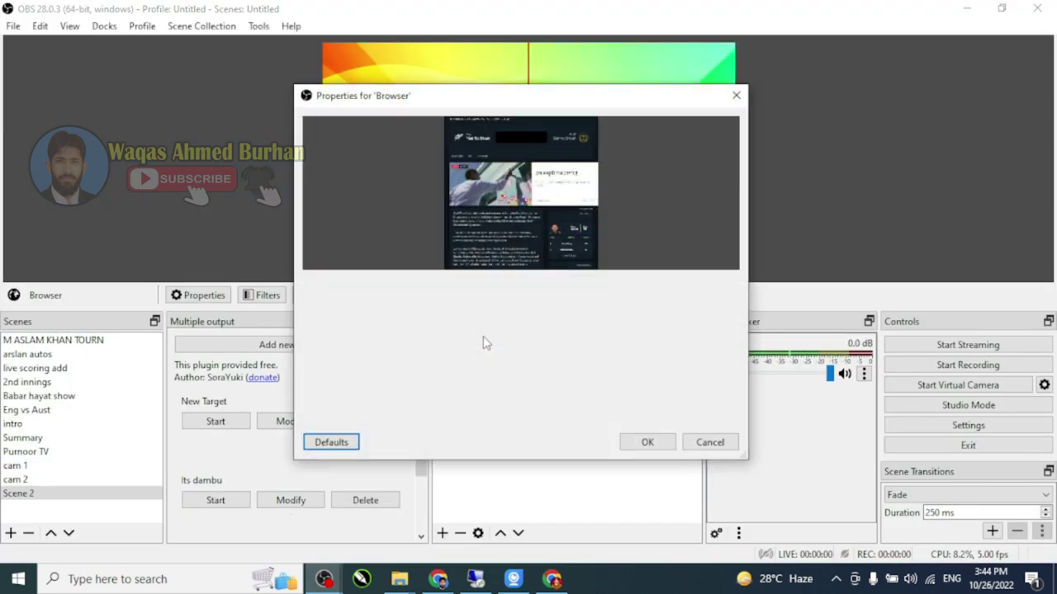
triple_click(492, 310)
key("ctrl+v")
left_click(647, 442)
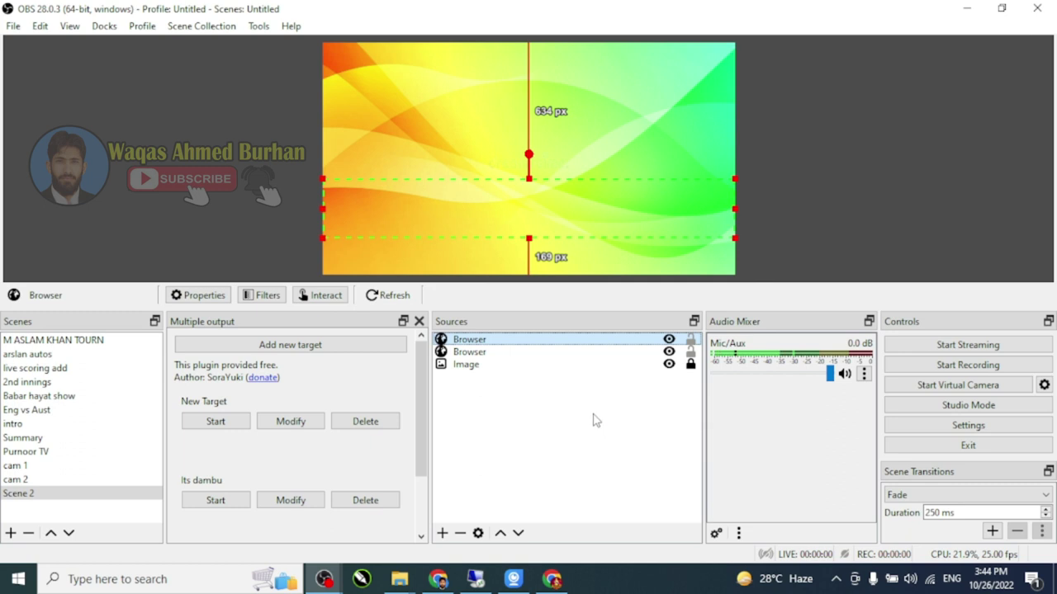
left_click(487, 353)
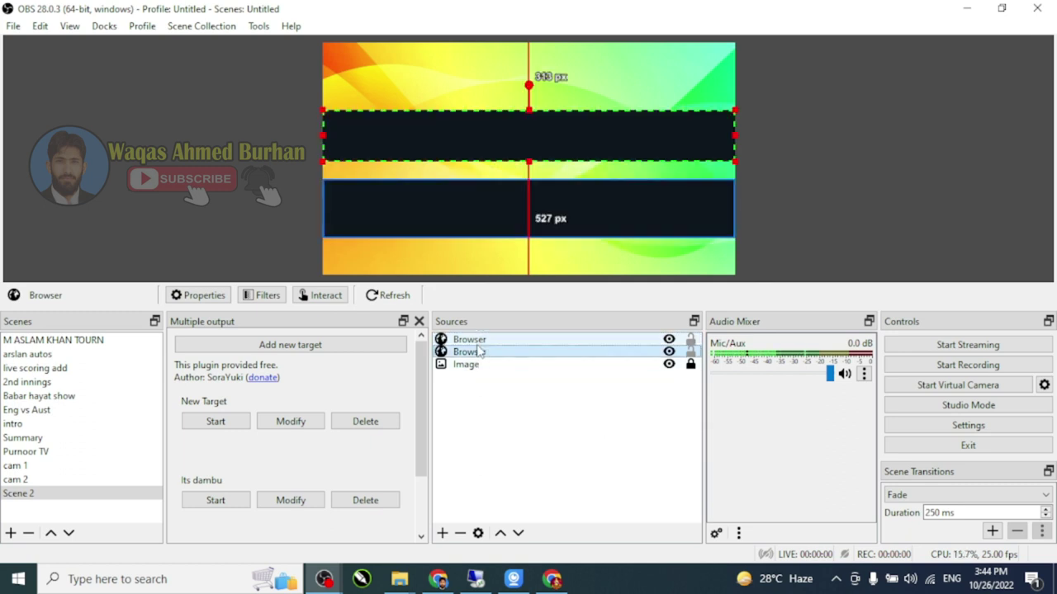
left_click(489, 357, "ctrl")
left_click(489, 352)
left_click(487, 339)
left_click(488, 353)
left_click(533, 245)
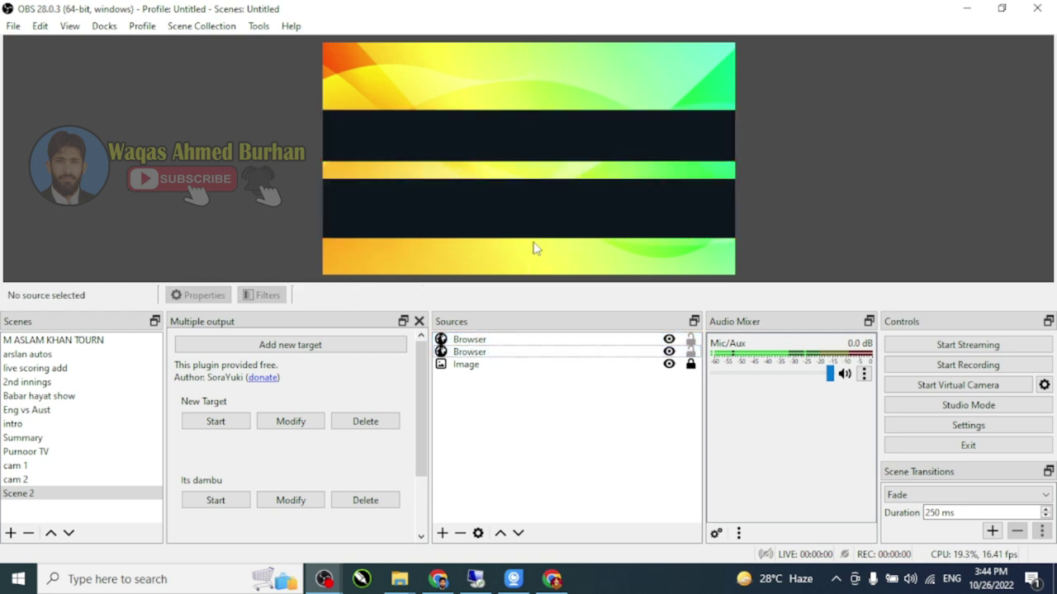
left_click(533, 198)
left_click(588, 150)
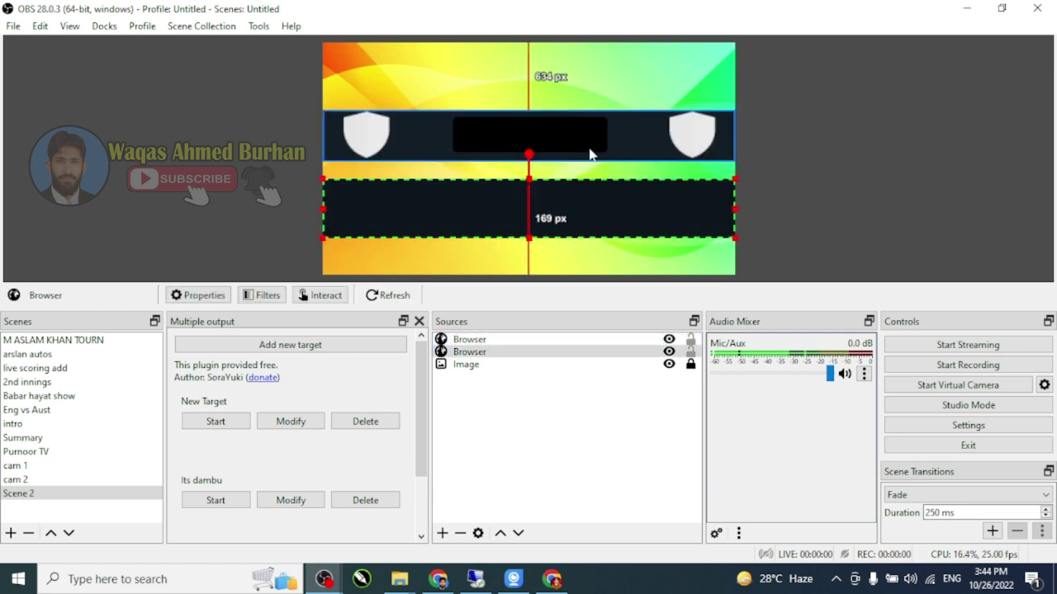
left_click(441, 533)
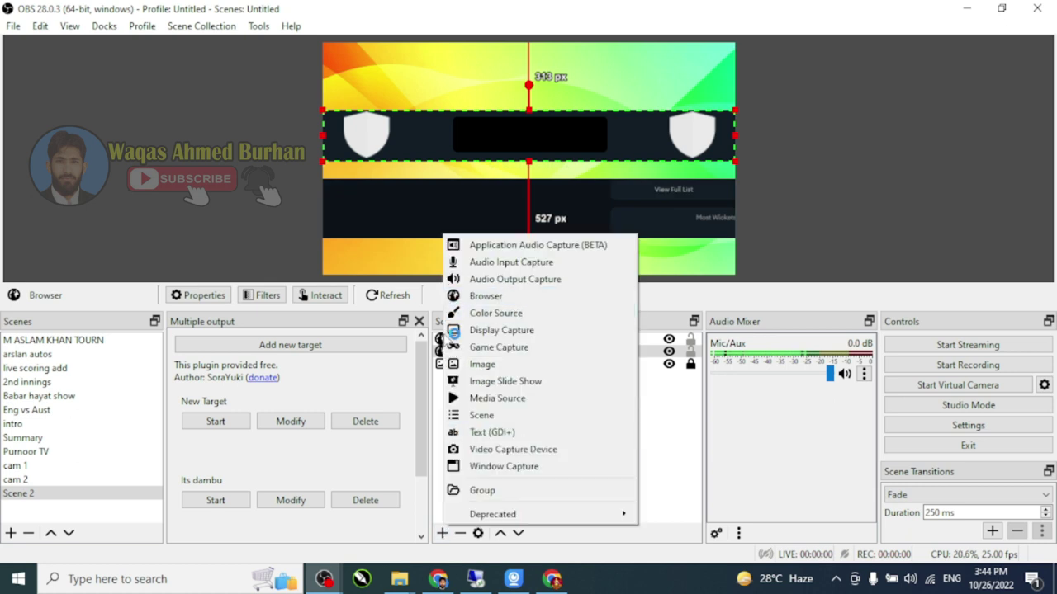
left_click(653, 432)
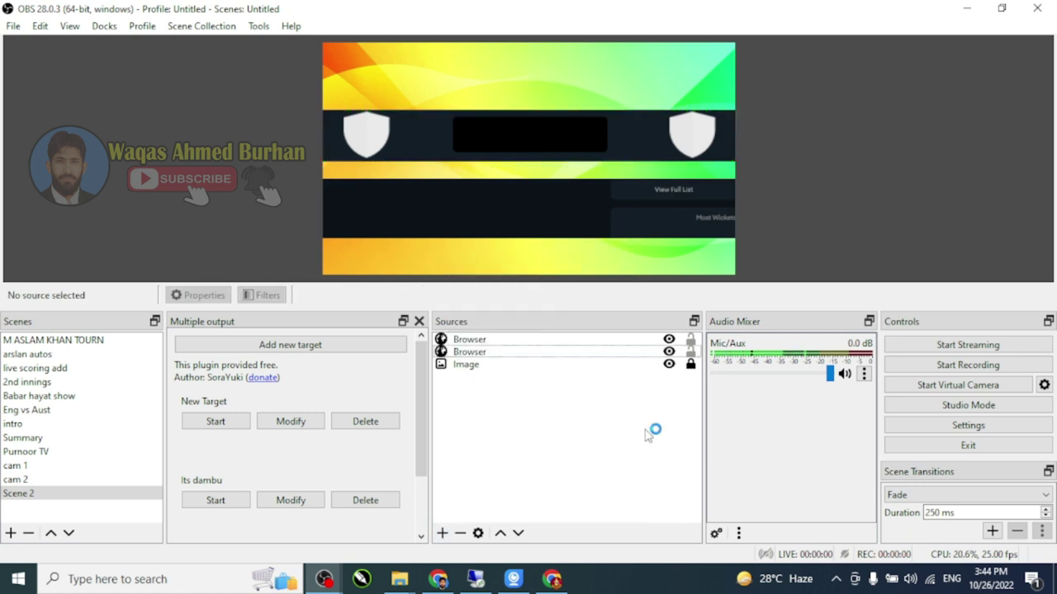
Step: Extend the lower Browser strip's crop upward to reveal more of the match page and move it up the canvas
left_click(514, 354)
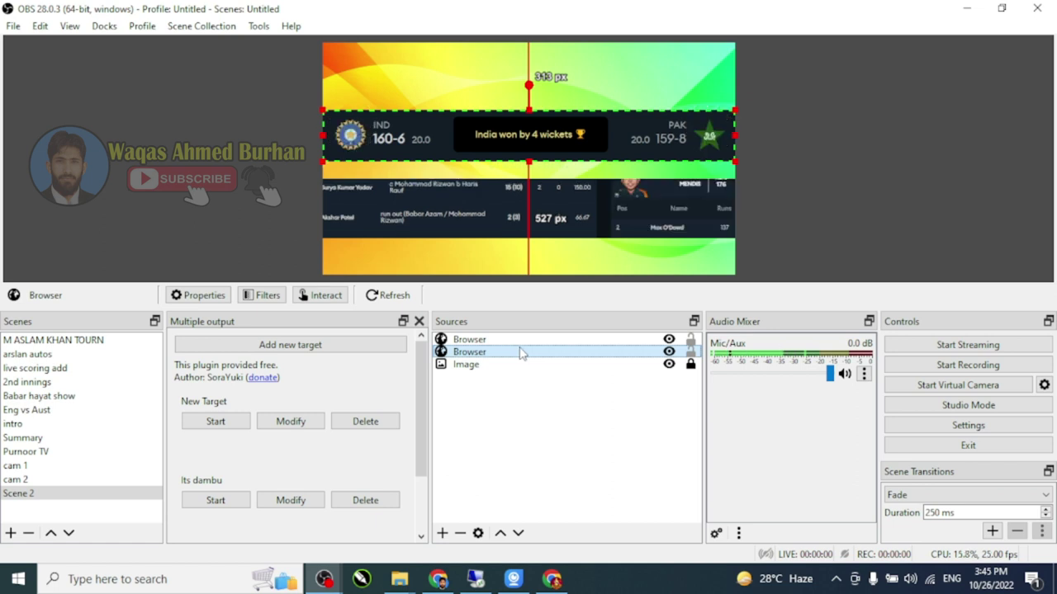
key("Up")
left_click(500, 353)
left_click(494, 204)
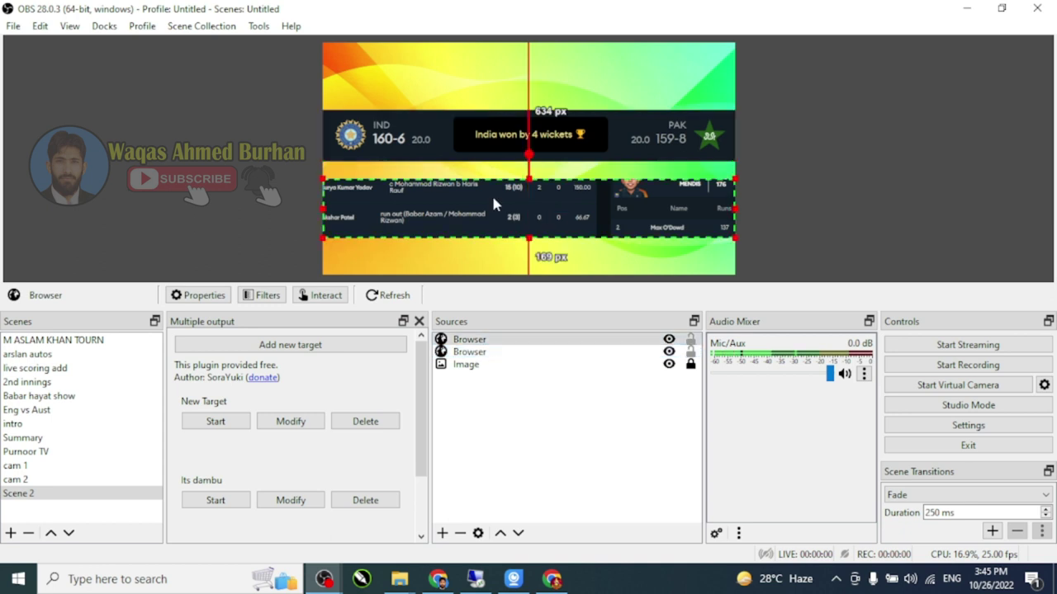
left_click_drag(528, 182, 528, 103)
left_click_drag(517, 149, 516, 108)
Step: Interact with the selected Browser source to switch its match page to the Live view
left_click(319, 295)
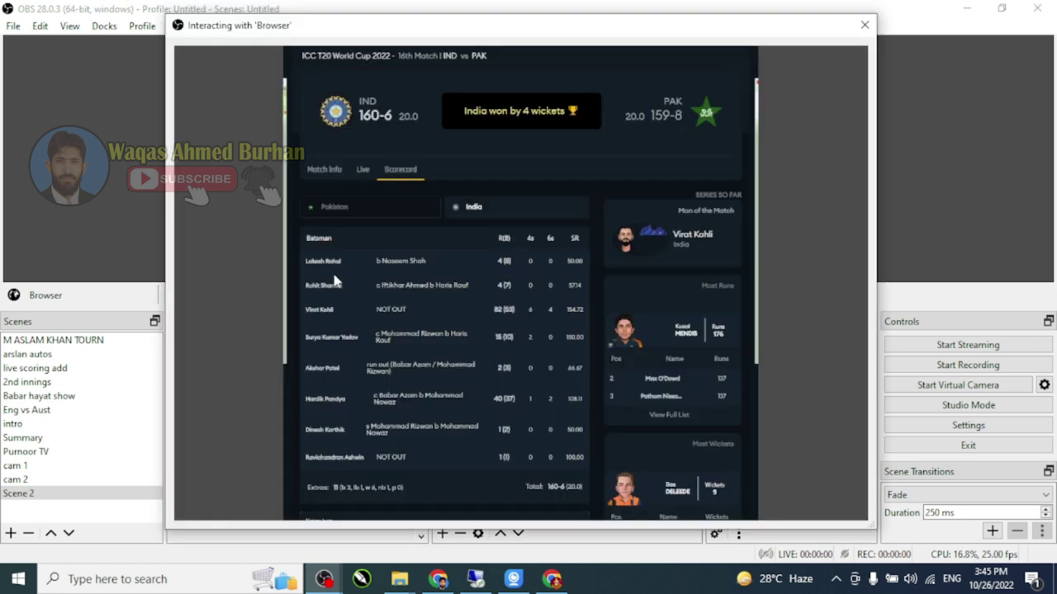
left_click(364, 171)
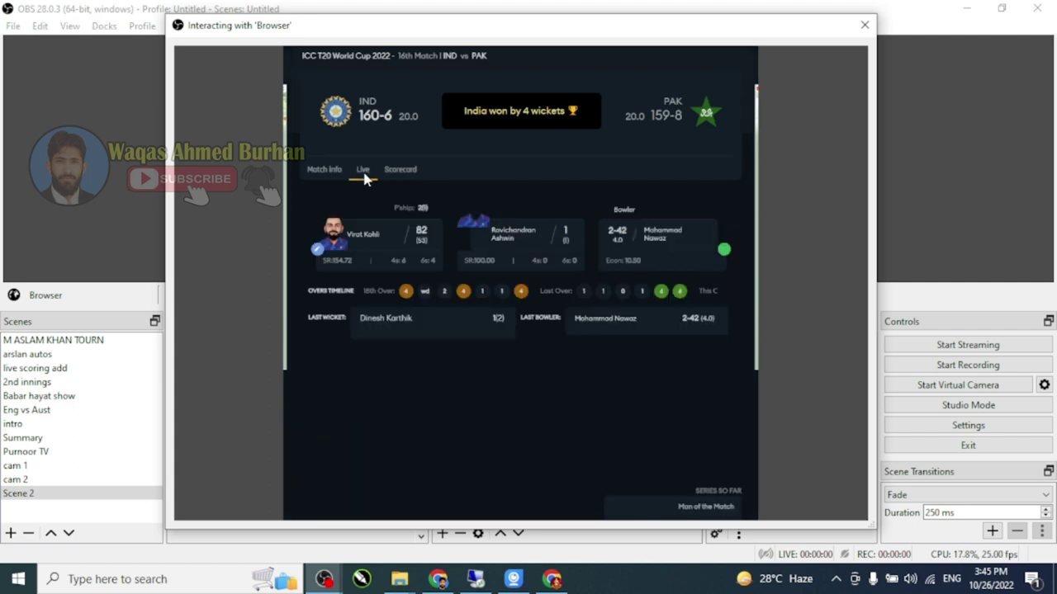
left_click(864, 24)
Step: Crop the source to the batter and bowler cards and move it to about 691 px below the canvas's upper edge
left_click_drag(528, 239, 529, 126)
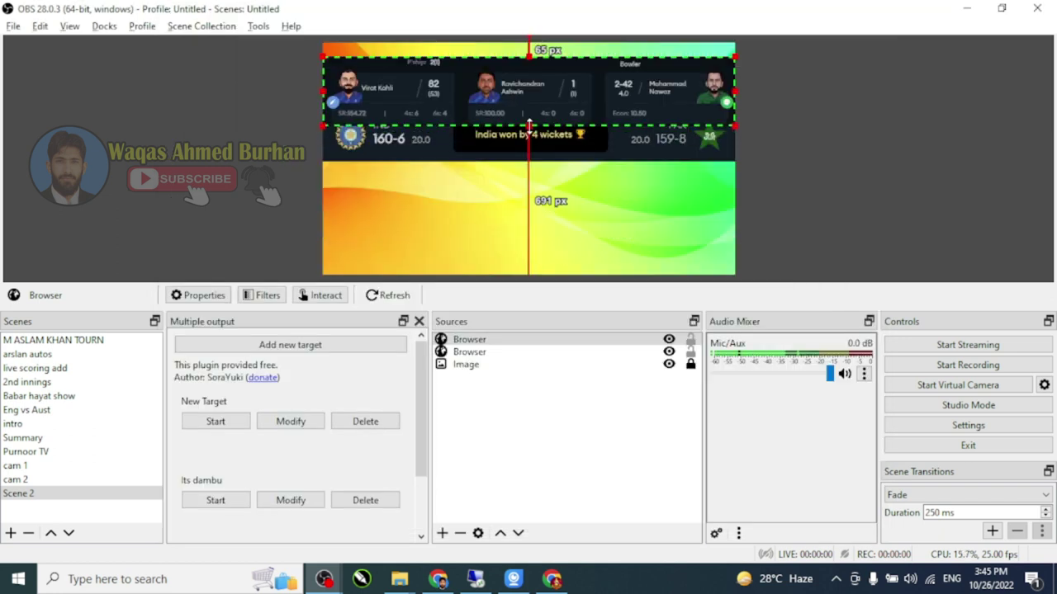
mouse_move(520, 60)
left_mouse_down()
mouse_move(533, 70)
mouse_move(532, 55)
left_mouse_up()
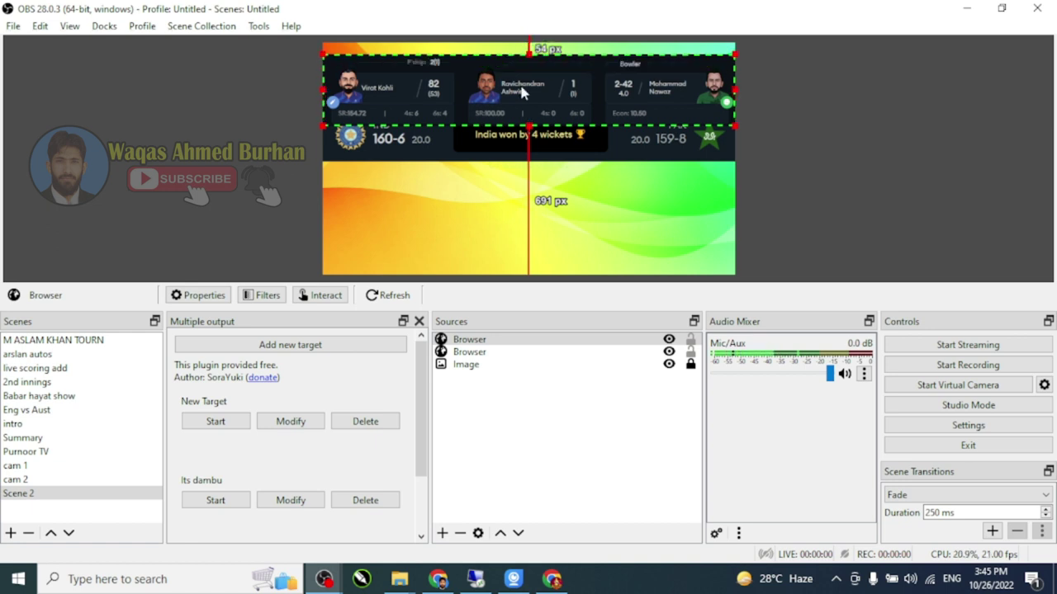
left_click_drag(628, 89, 627, 226)
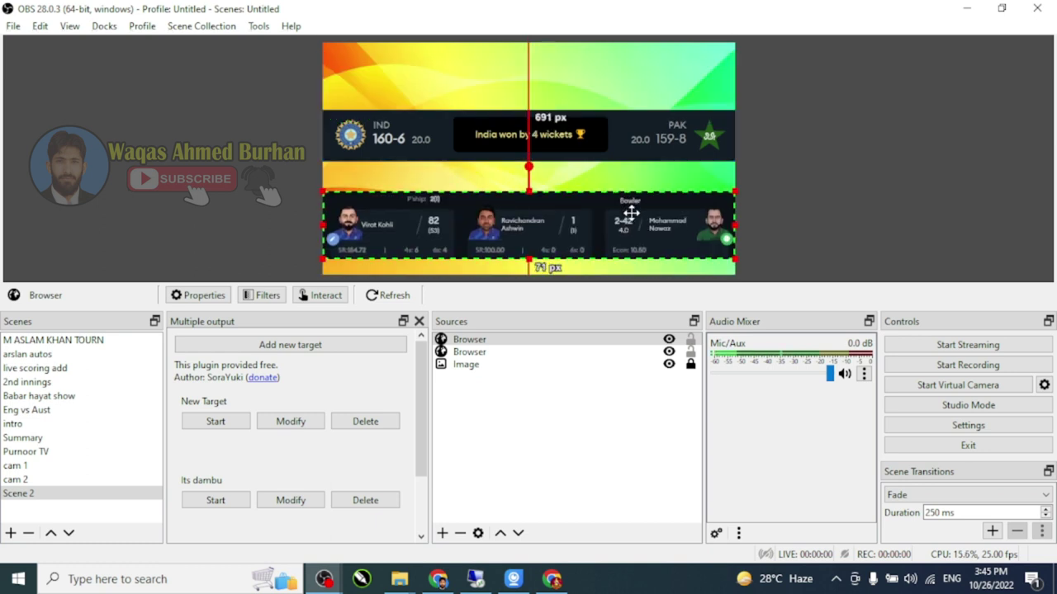
left_click(775, 161)
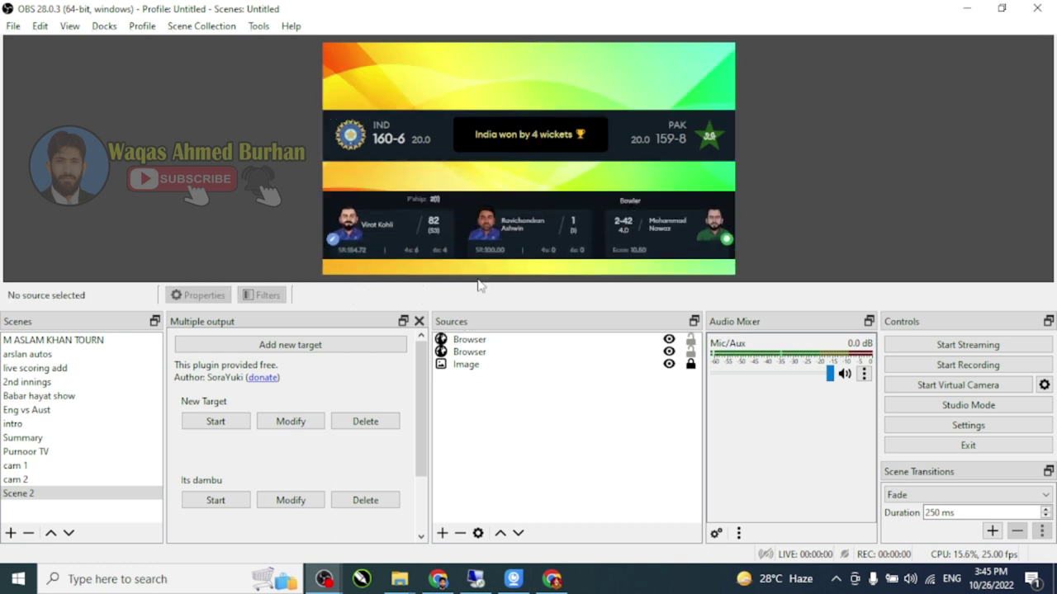
Step: Duplicate the player cards strip, crop the copy to the overs timeline and place it between the score banner and player cards
left_click(515, 145)
left_click(493, 237)
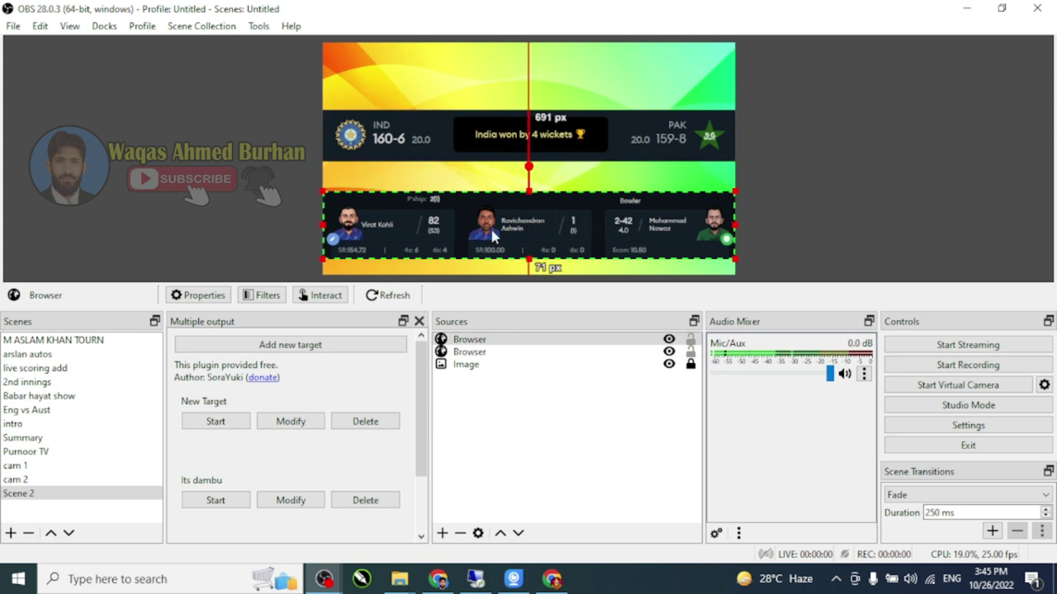
key("ctrl+v")
left_click_drag(493, 236, 532, 256)
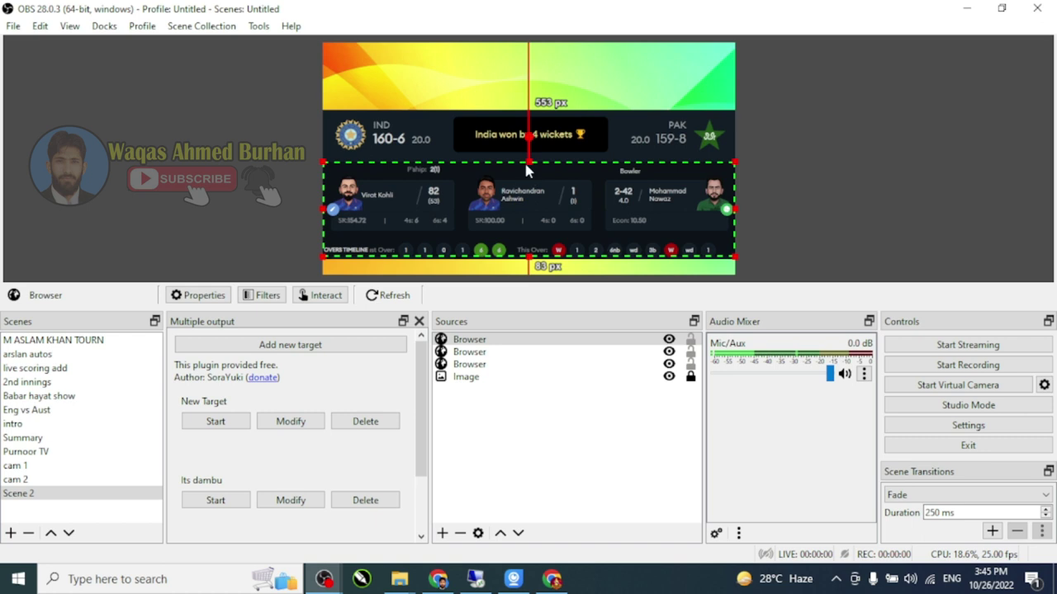
left_click_drag(525, 161, 533, 192)
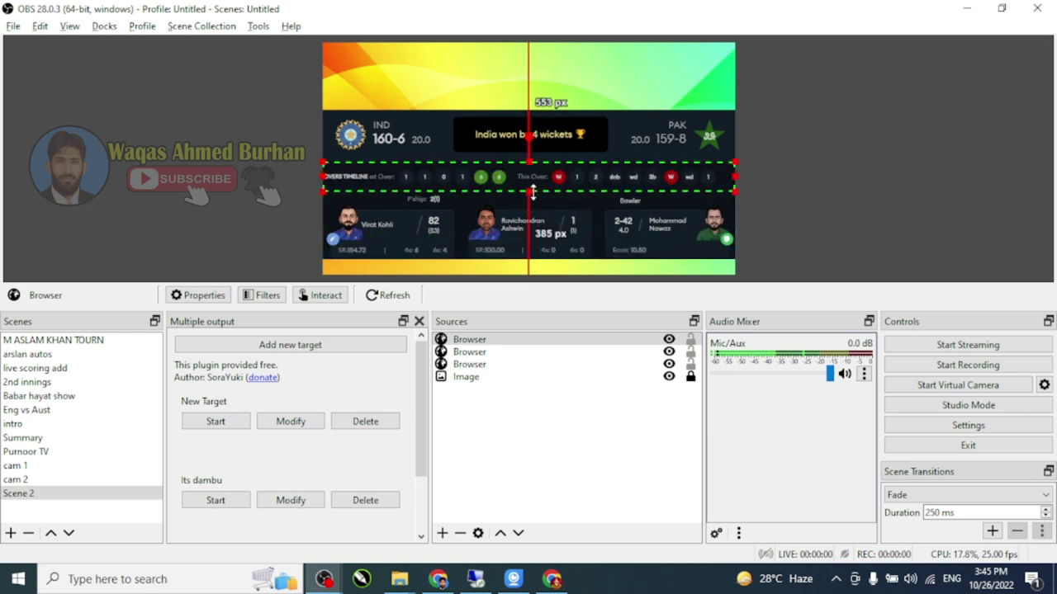
left_click(762, 139)
Step: Trim the overs timeline strip and shift it and the score banner upward to leave thin gaps between all three strips
left_click(632, 192)
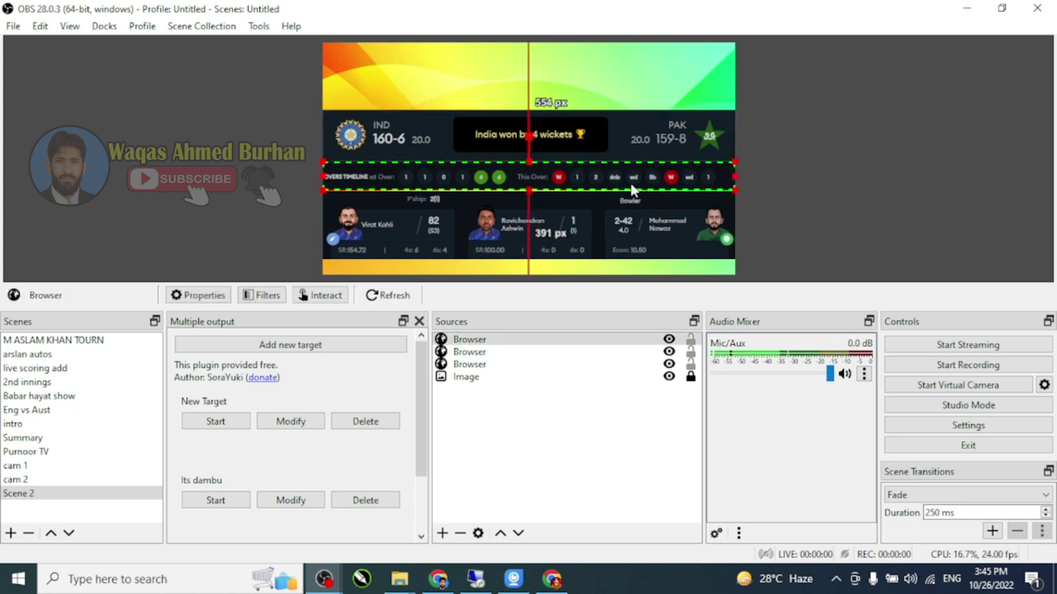
left_click(799, 161)
left_click(697, 184)
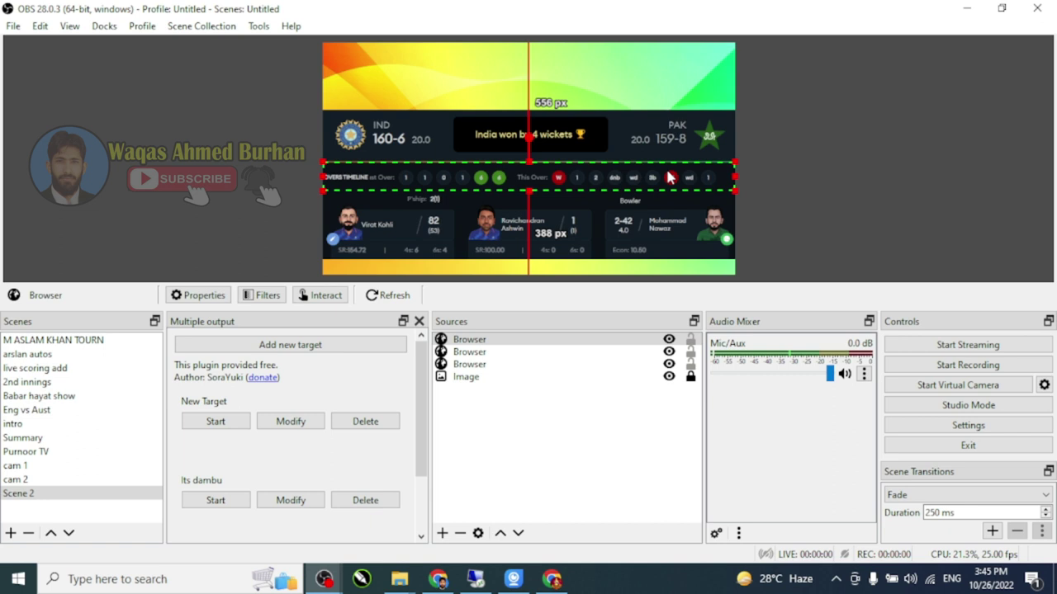
left_click(660, 181)
left_click(652, 178)
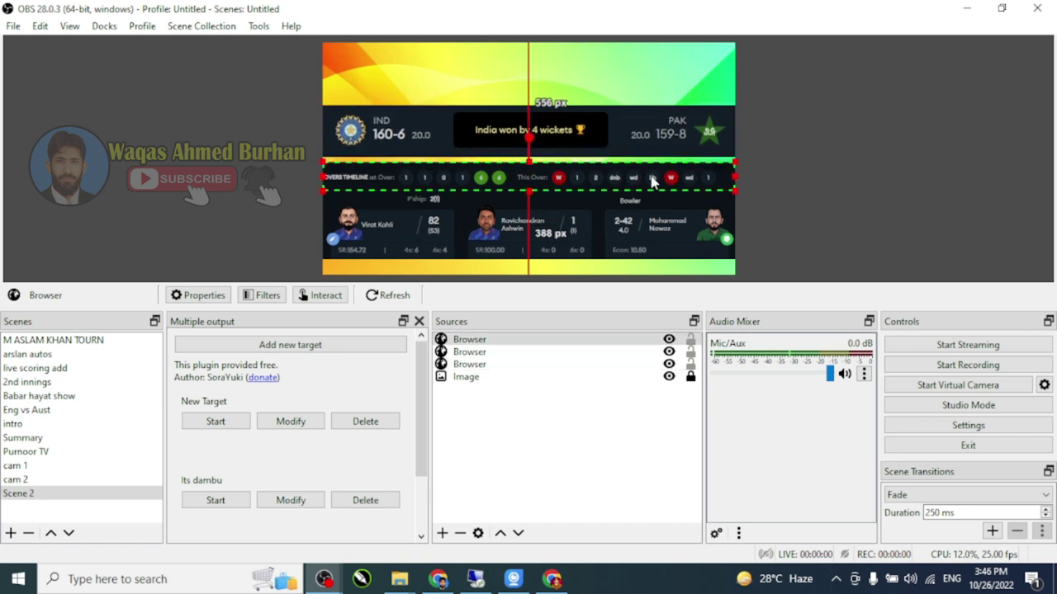
left_click(767, 178)
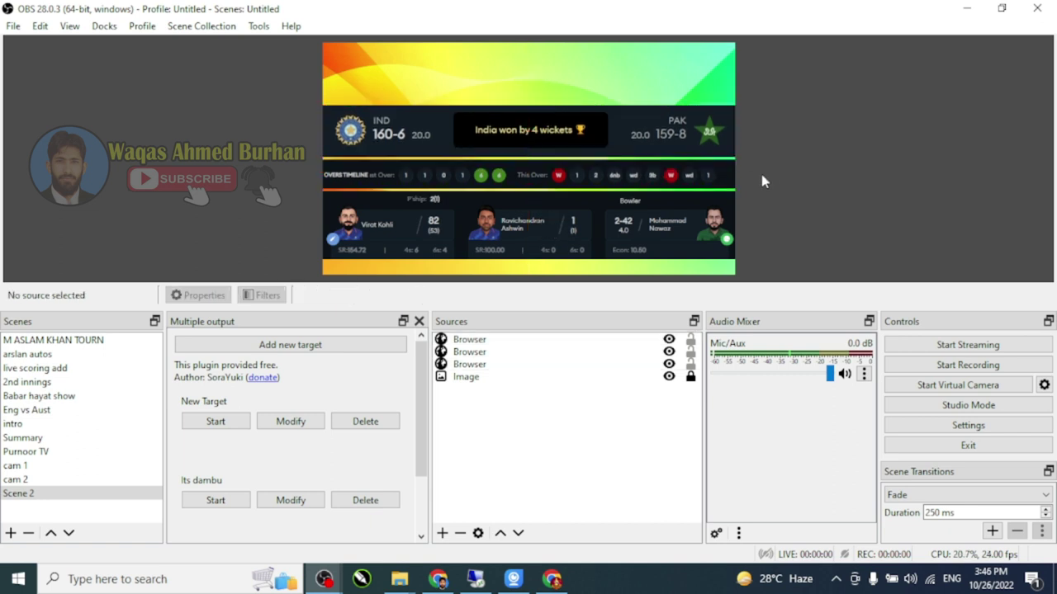
Step: Extend the overs timeline strip's left crop to reveal its full label and refit the strip to the canvas width
left_click(633, 187)
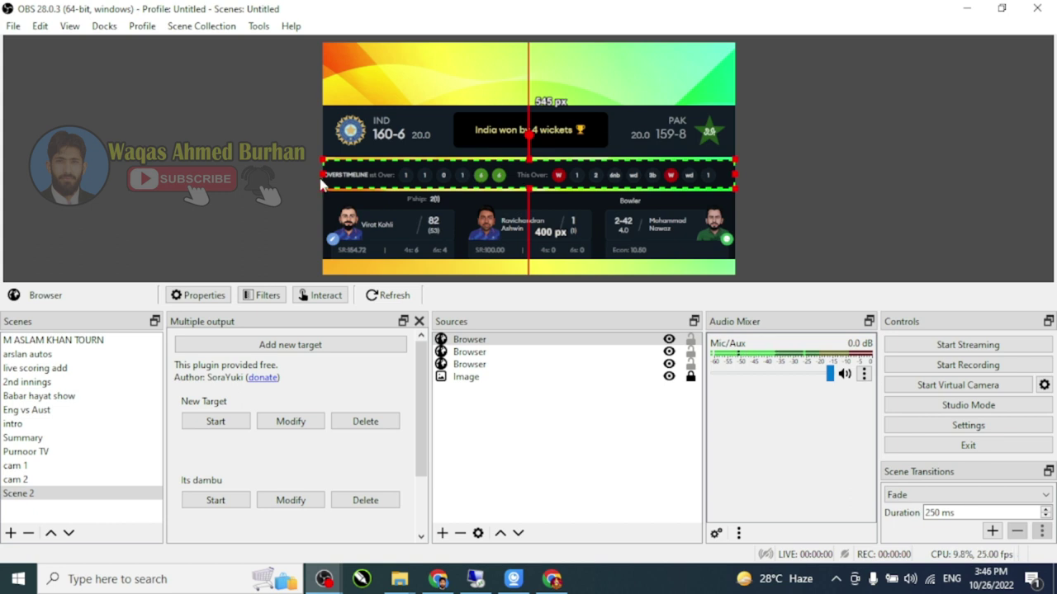
left_click_drag(322, 172, 320, 171)
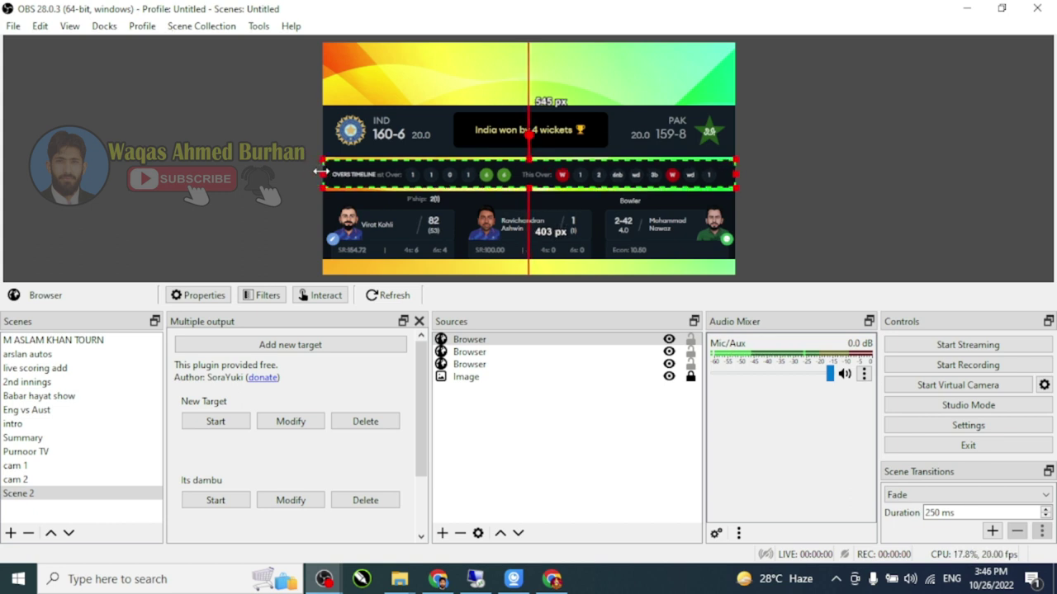
Step: Duplicate the score banner strip, move the copy above it and crop the copy down to the match title line
left_click(759, 179)
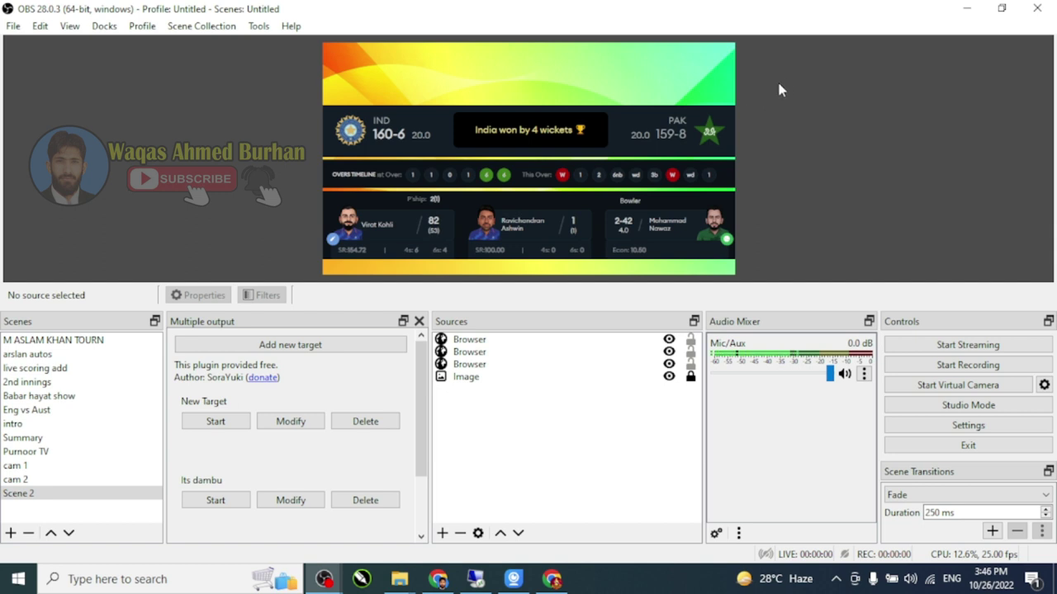
left_click(513, 147)
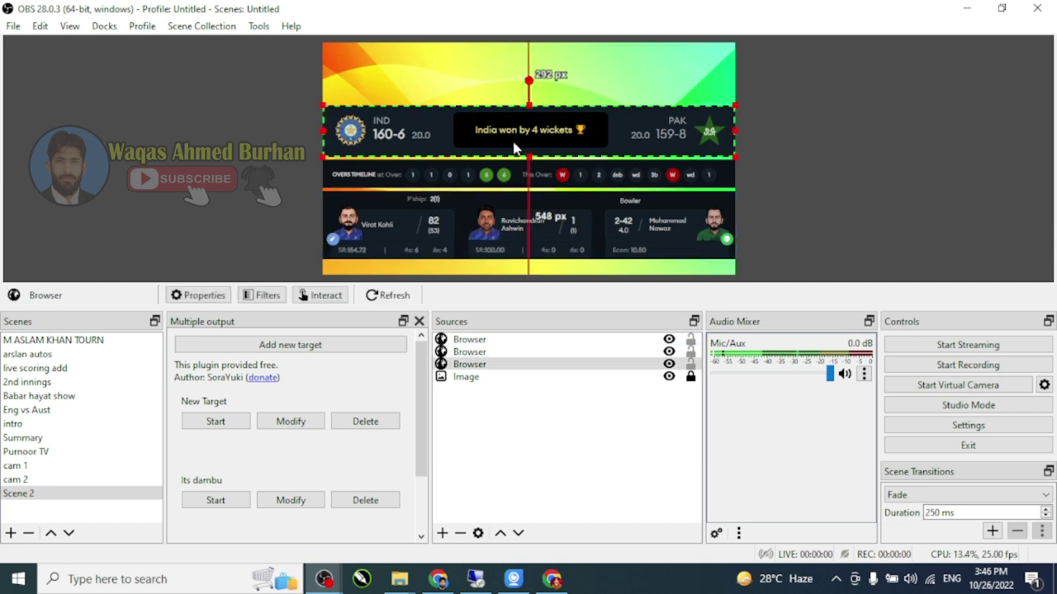
key("ctrl+c")
key("ctrl+v")
left_click_drag(513, 147, 515, 48)
left_click_drag(528, 159, 526, 89)
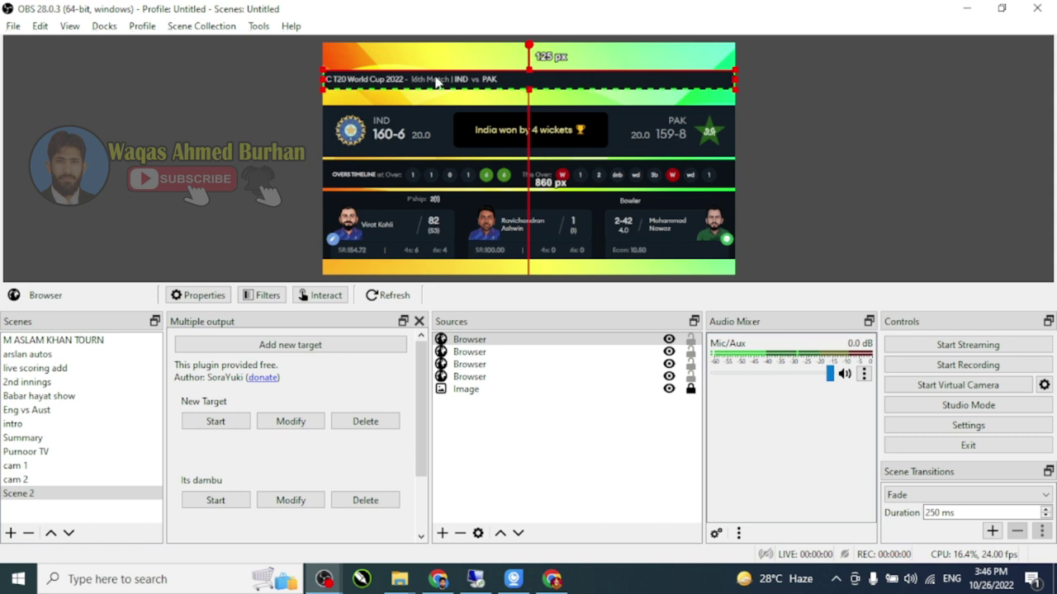
Step: Adjust the title strip's sides to fit the full match title and place it roughly centered against the canvas's upper edge
left_click_drag(734, 80, 627, 96)
left_click_drag(324, 81, 382, 76)
left_click_drag(469, 77, 489, 49)
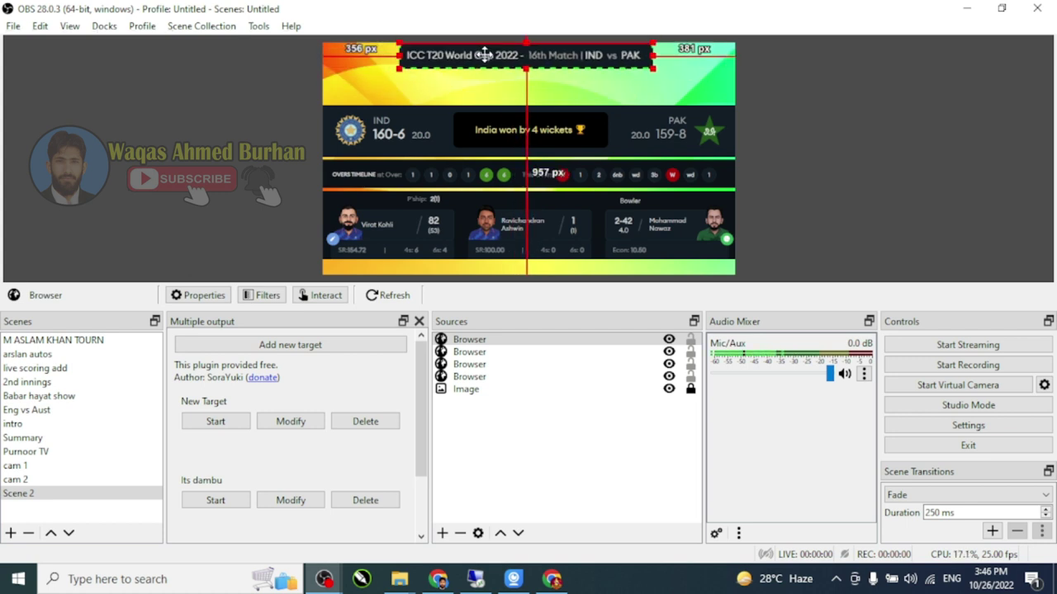
left_click(807, 128)
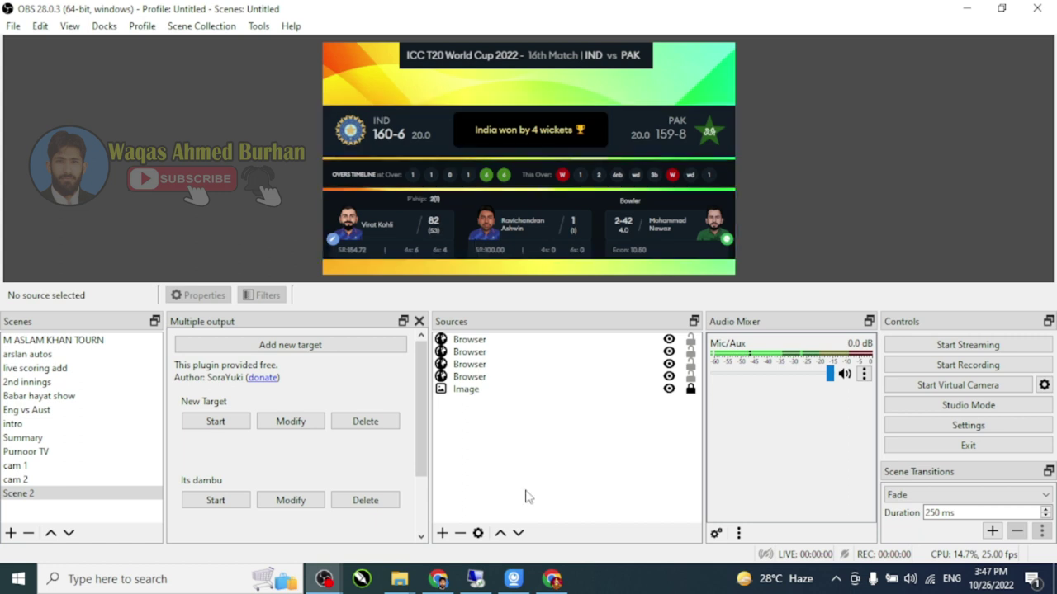
Step: Add a new Text (GDI+) source reading "Please Subscribe Channel"
left_click(442, 533)
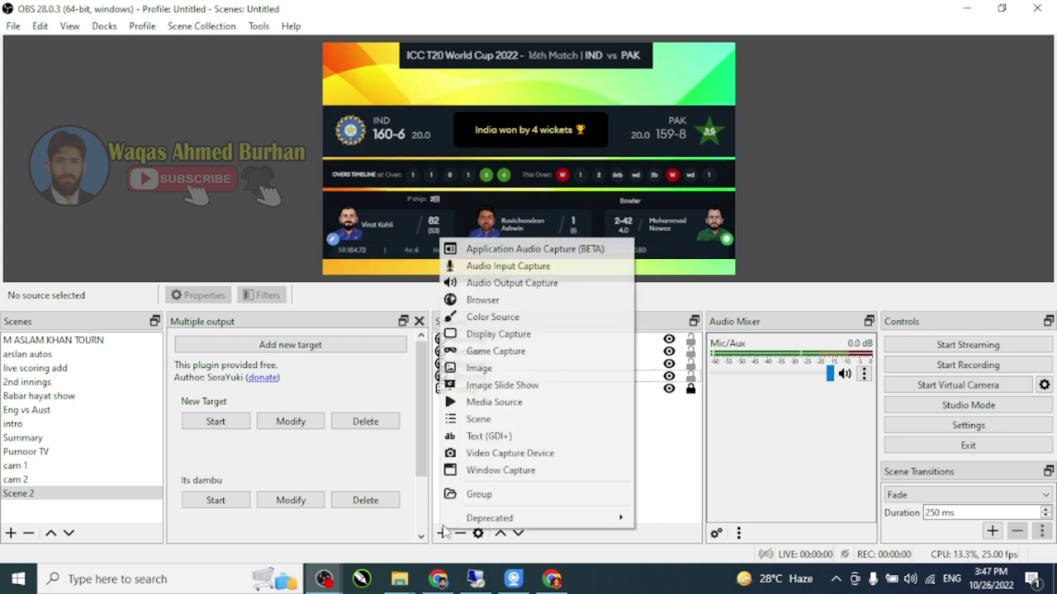
left_click(495, 436)
left_click(551, 385)
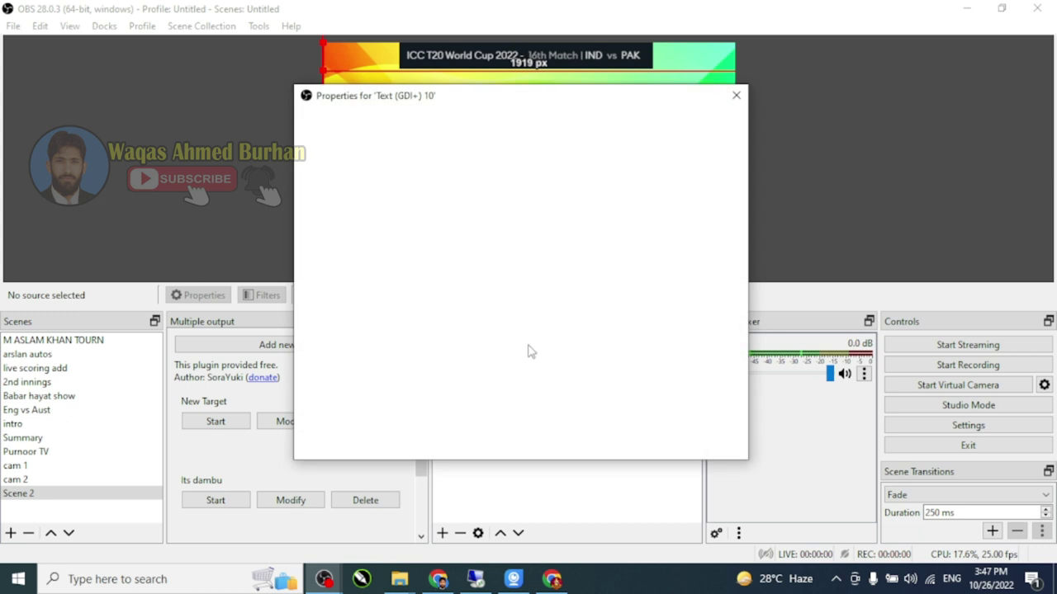
left_click(512, 355)
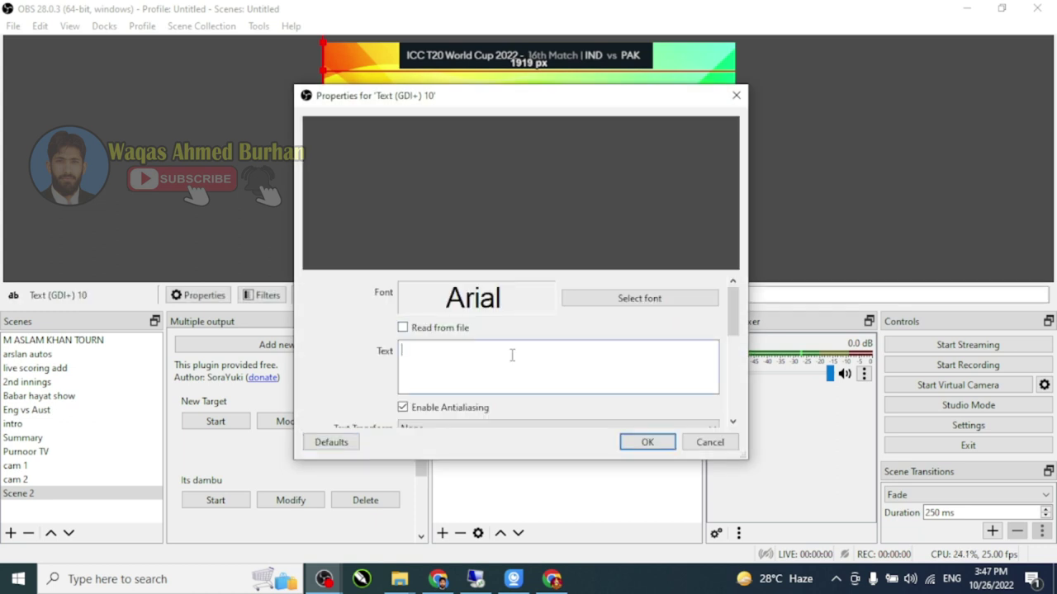
type("Please Subs")
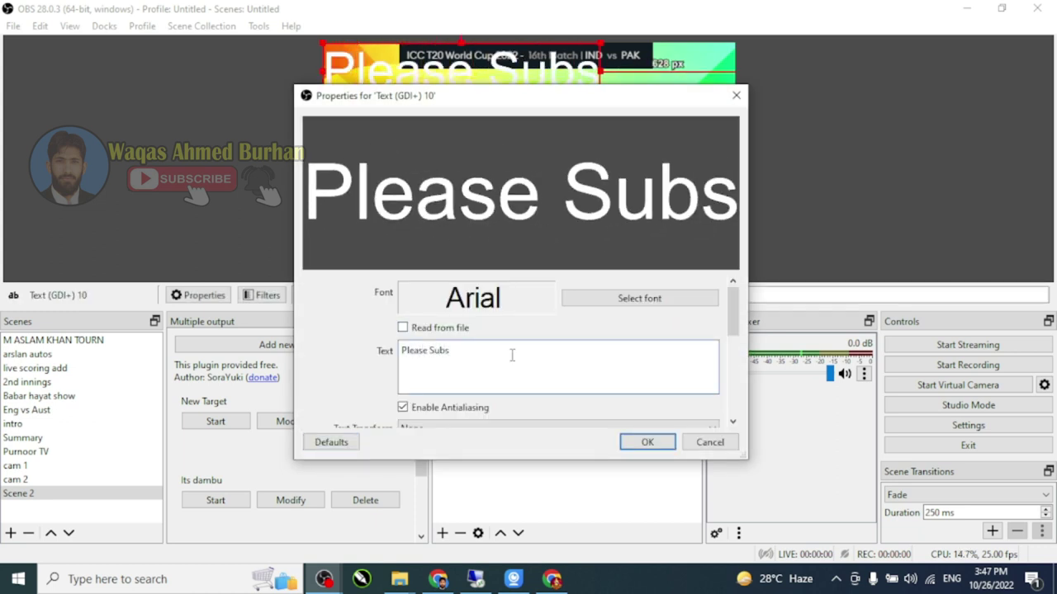
type("cribe Channel")
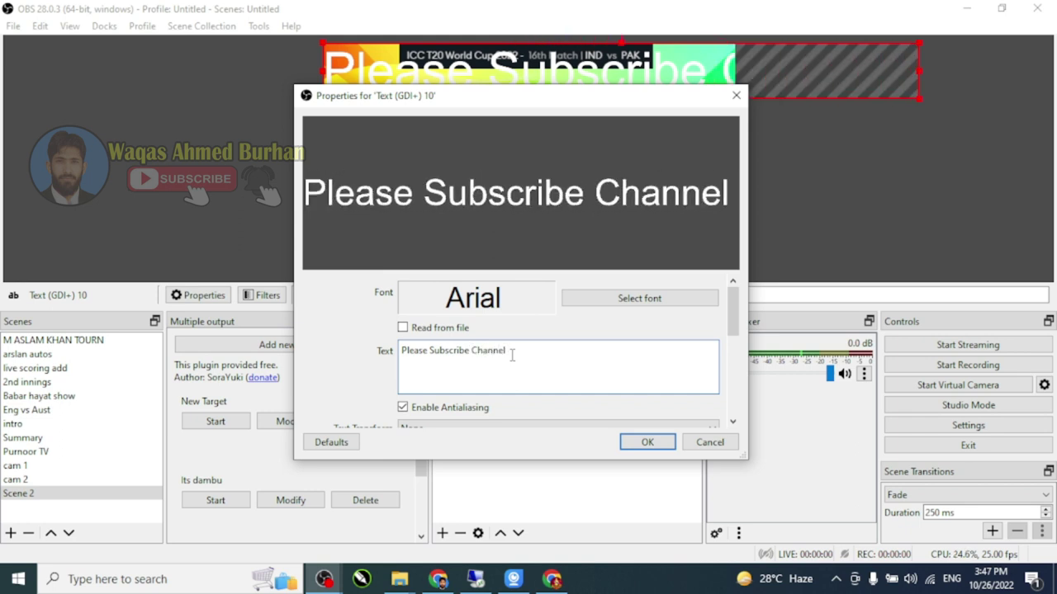
left_click(646, 442)
Step: Scale the subscribe text down to fit the canvas and place it between the match title and score banner, about 129 px below the upper edge
left_click_drag(920, 68, 655, 66)
left_click_drag(584, 65, 625, 91)
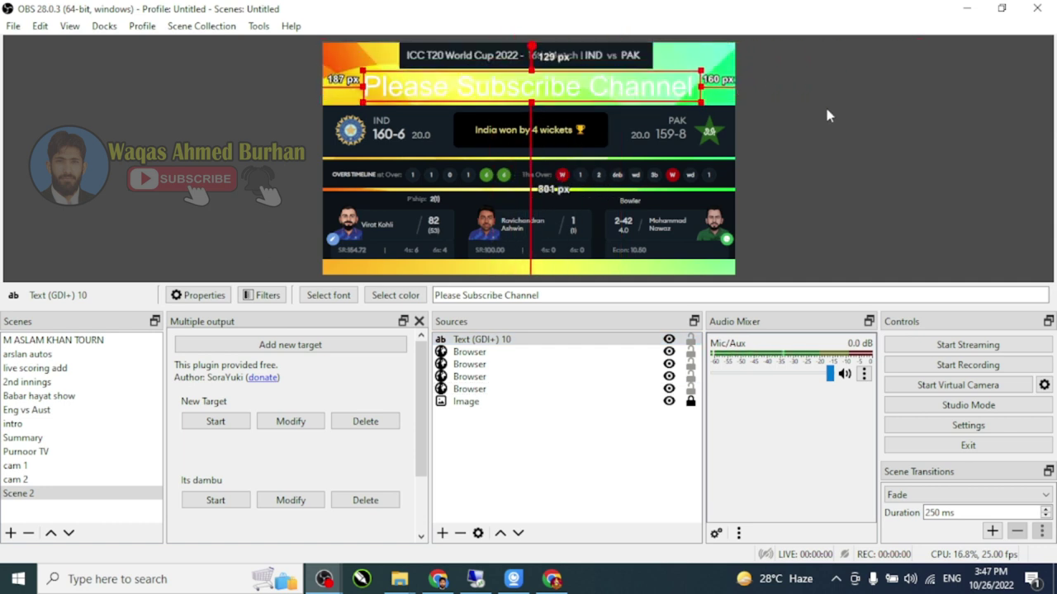
left_click(825, 104)
left_click(619, 91)
left_click(772, 126)
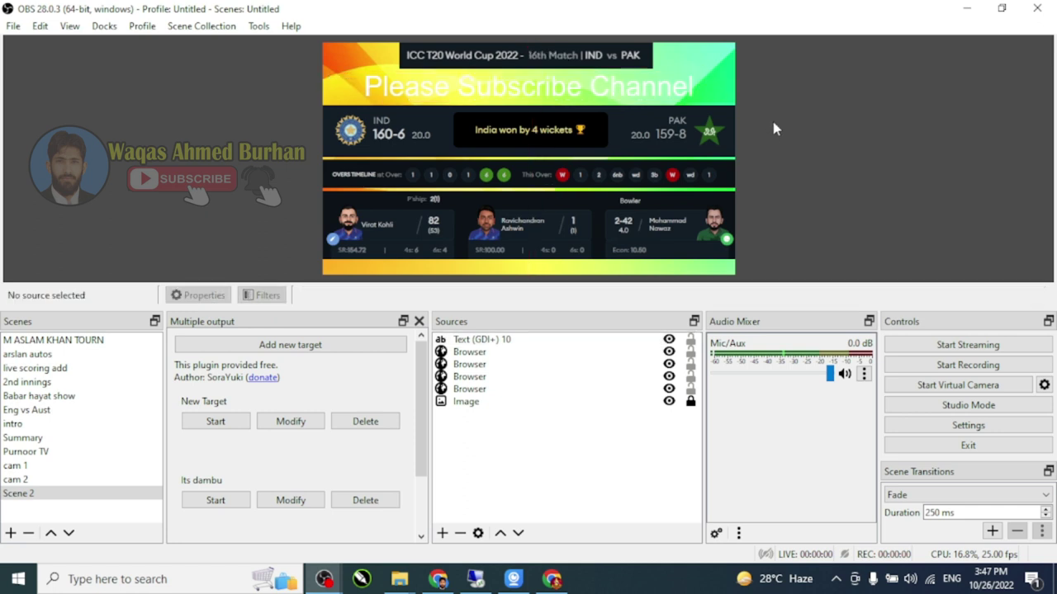
Step: Change the "Please Subscribe Channel" text color to black
left_click(533, 87)
left_click(402, 297)
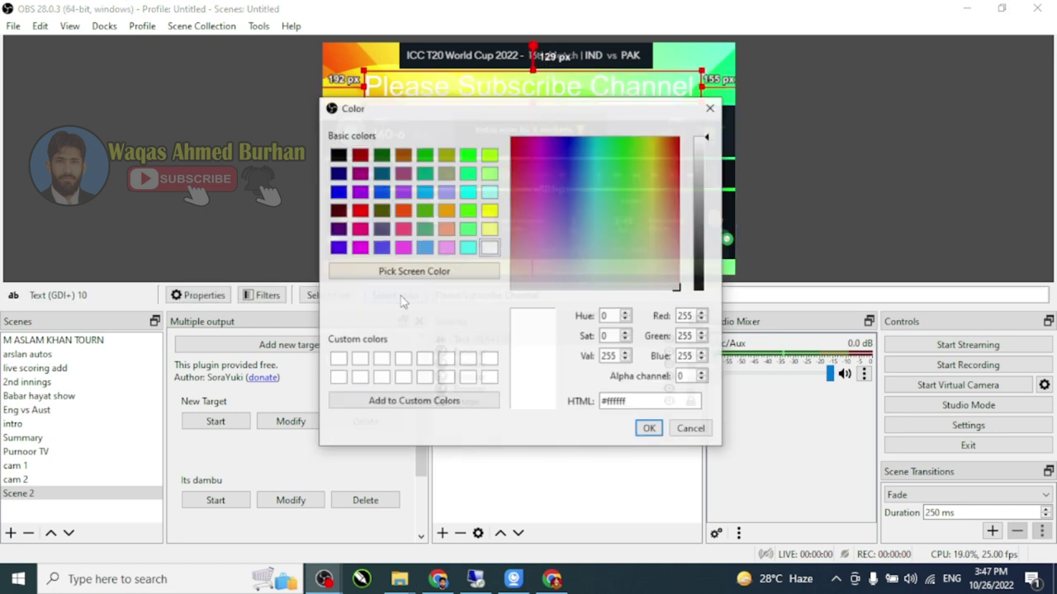
left_click(338, 154)
left_click(646, 430)
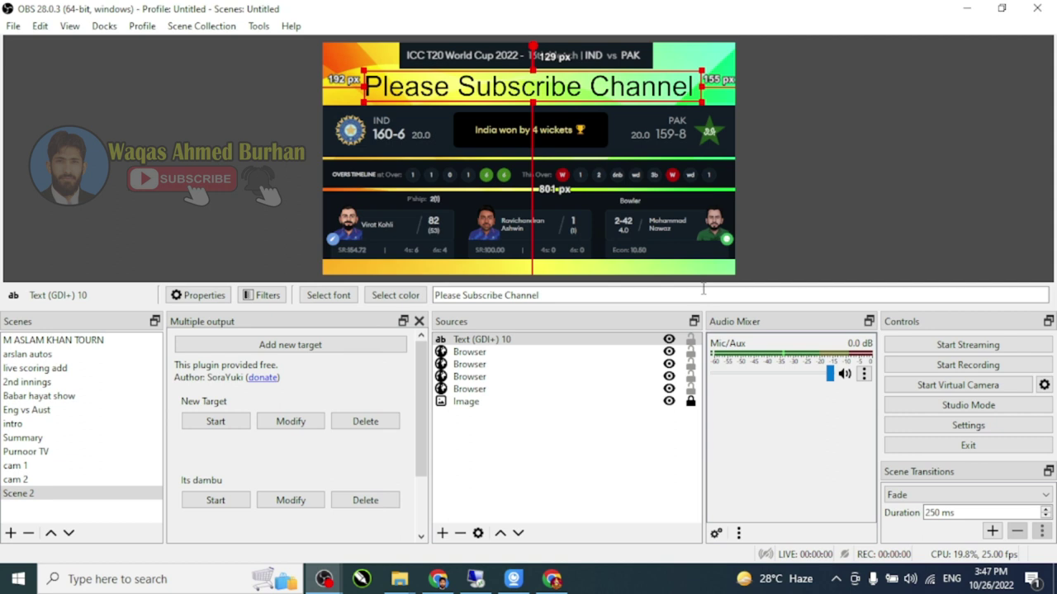
left_click(809, 189)
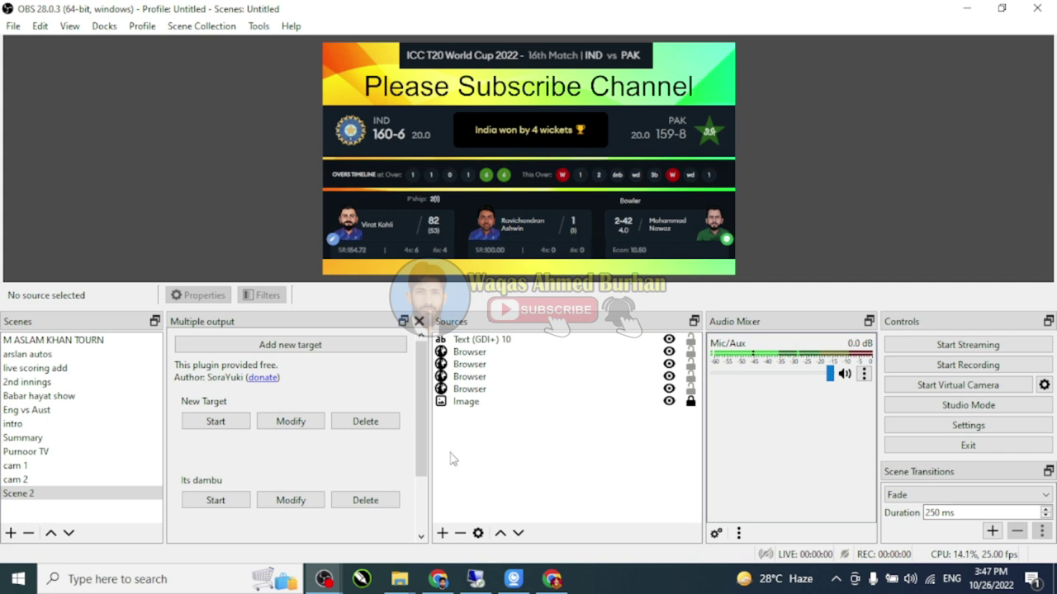
Step: Switch to Chrome, open YouTube in a new tab and go to the channel's live streaming page
left_click(551, 578)
left_click(207, 15)
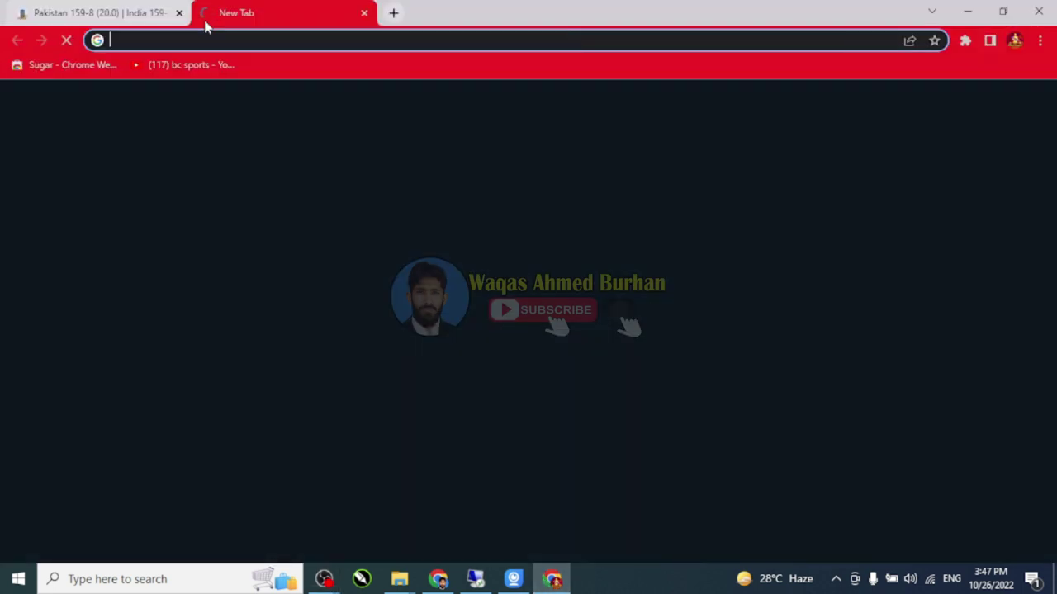
type("yout")
key("Return")
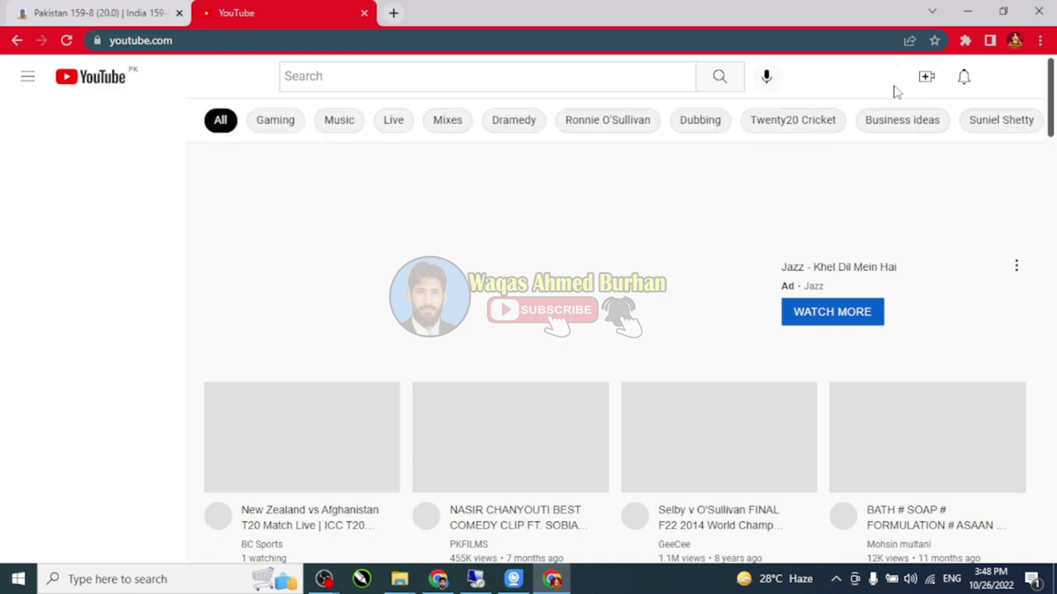
left_click(926, 78)
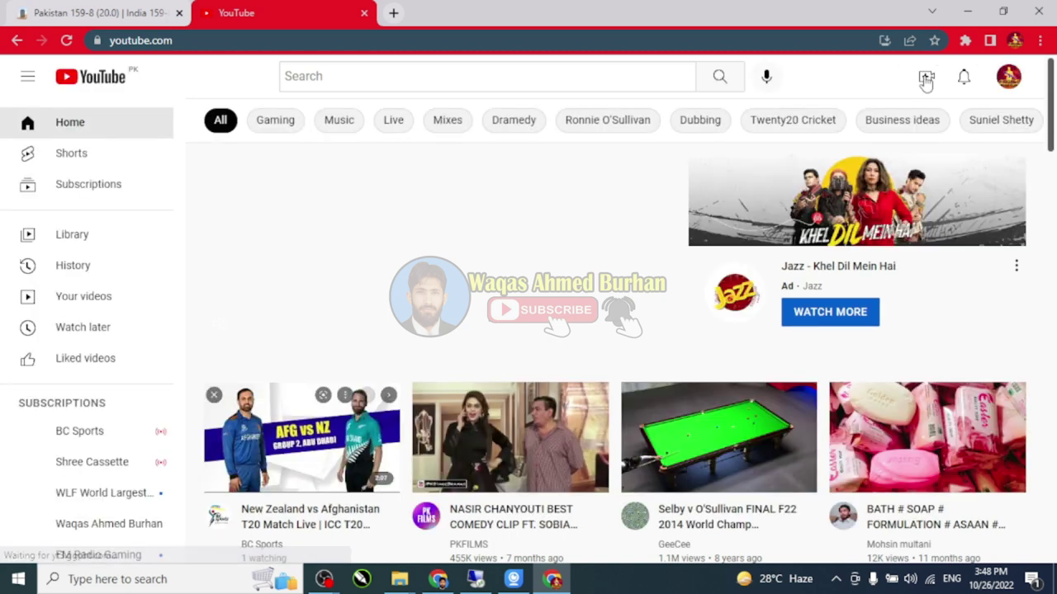
left_click(941, 146)
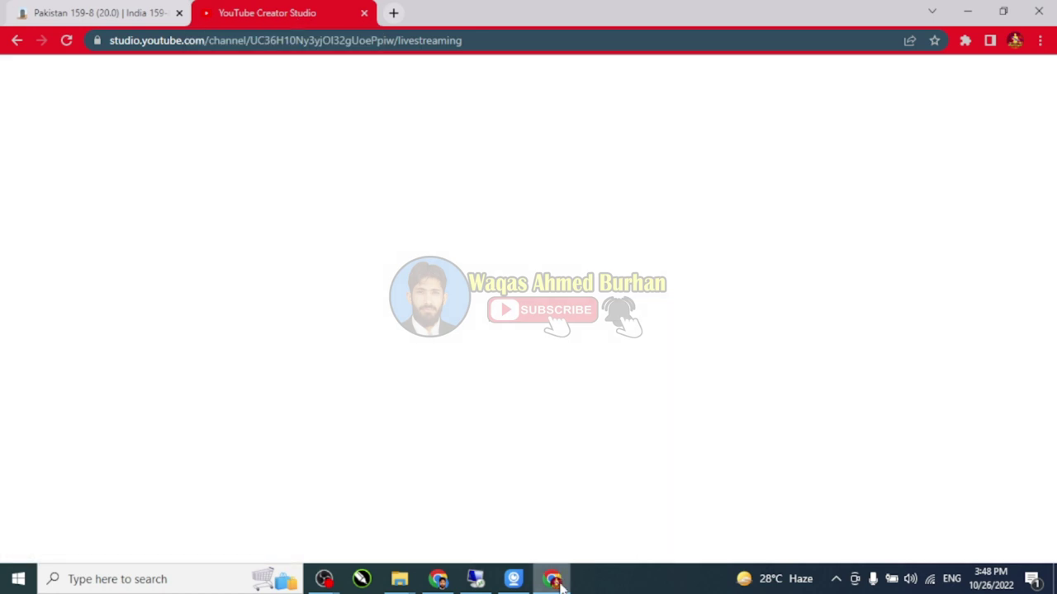
Step: Switch back to OBS and set the streaming service to YouTube - RTMPS in the stream settings
mouse_move(559, 582)
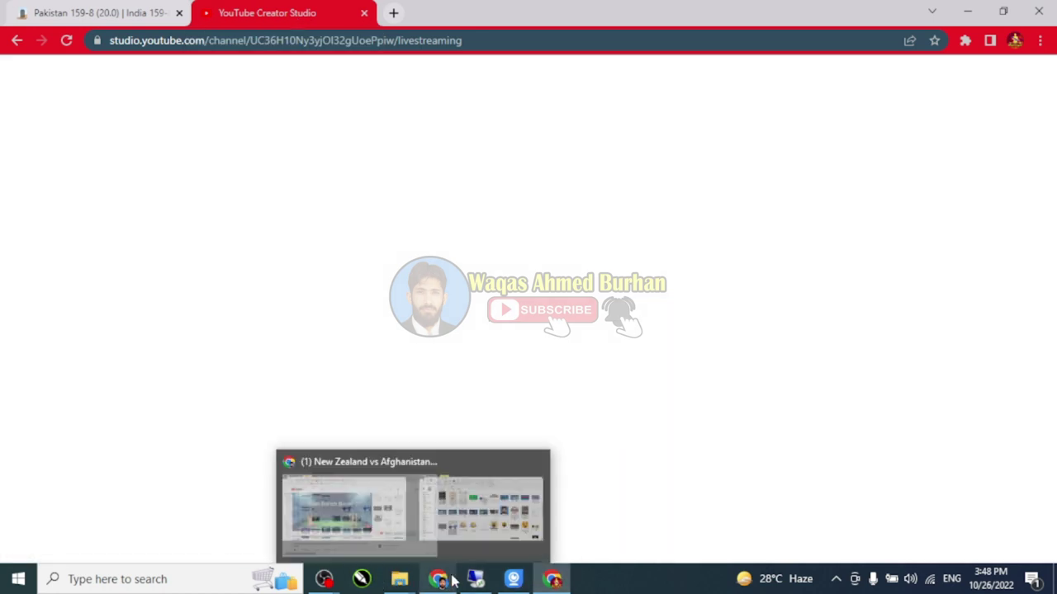
mouse_move(330, 580)
left_click(335, 512)
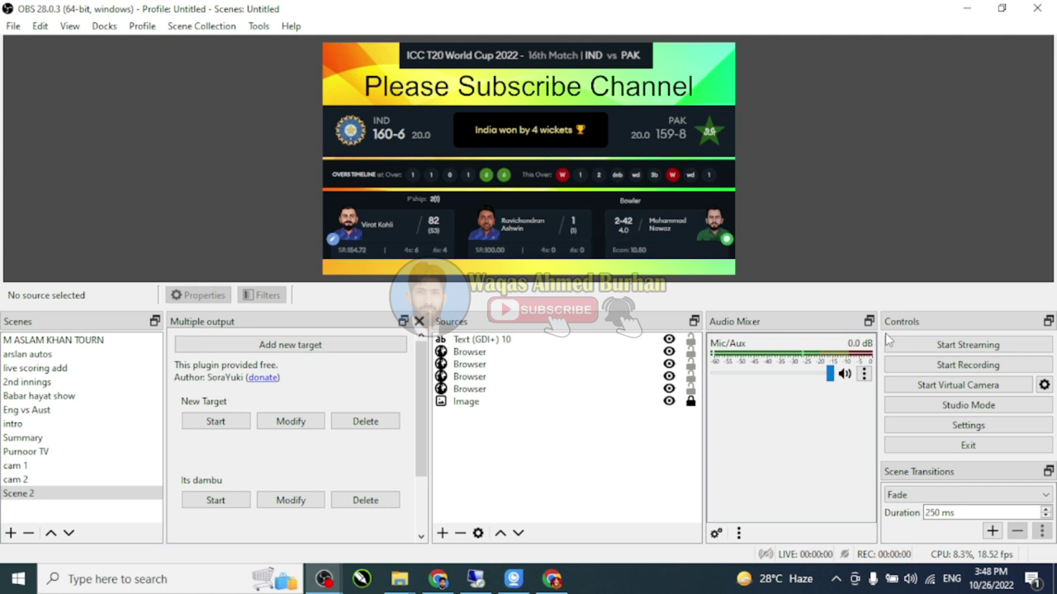
left_click(963, 430)
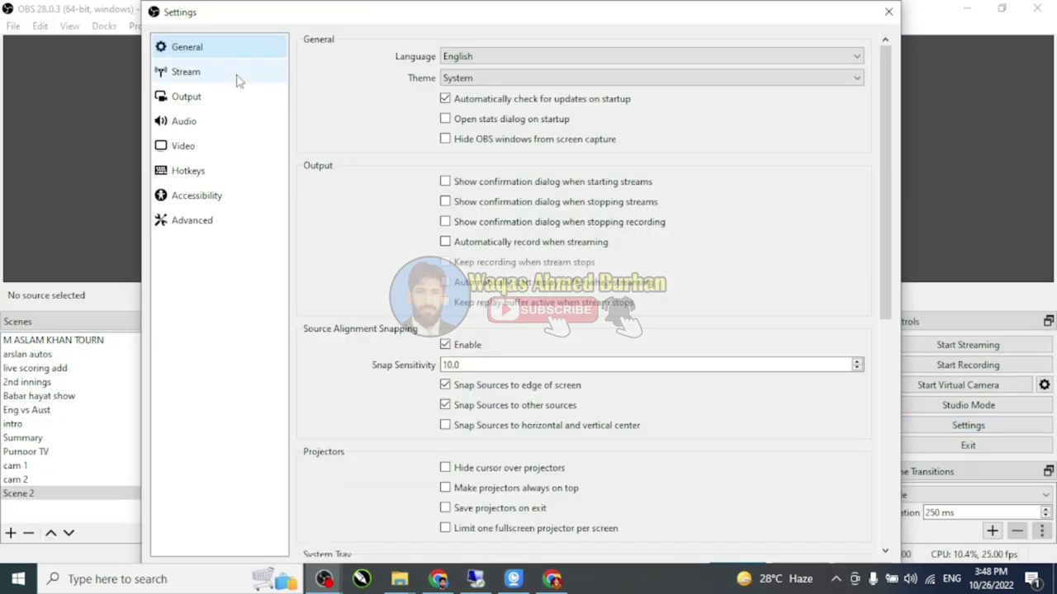
left_click(229, 77)
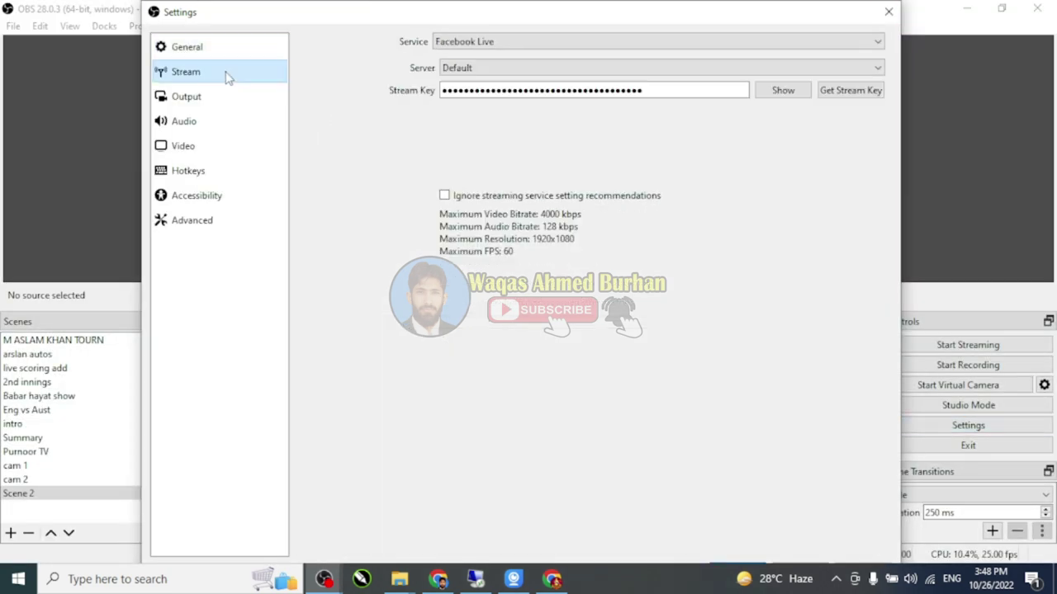
left_click_drag(244, 6, 236, 47)
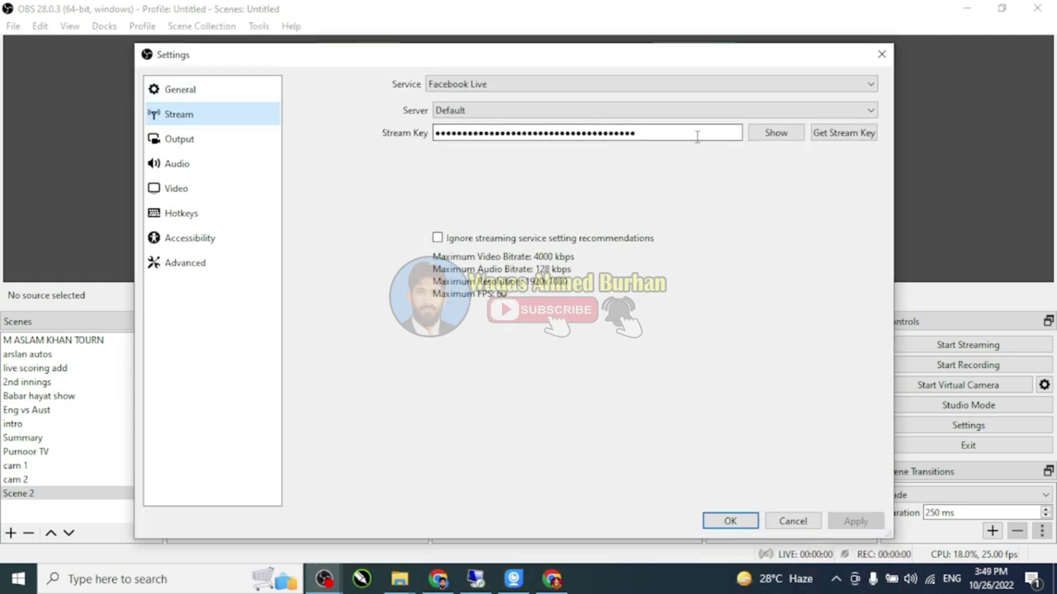
left_click(647, 88)
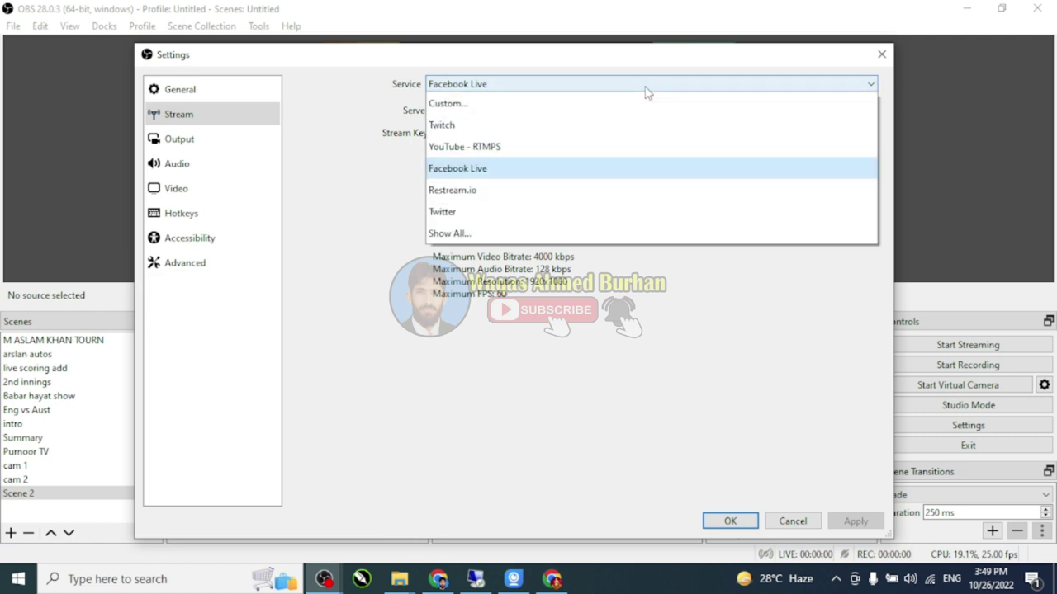
left_click(576, 153)
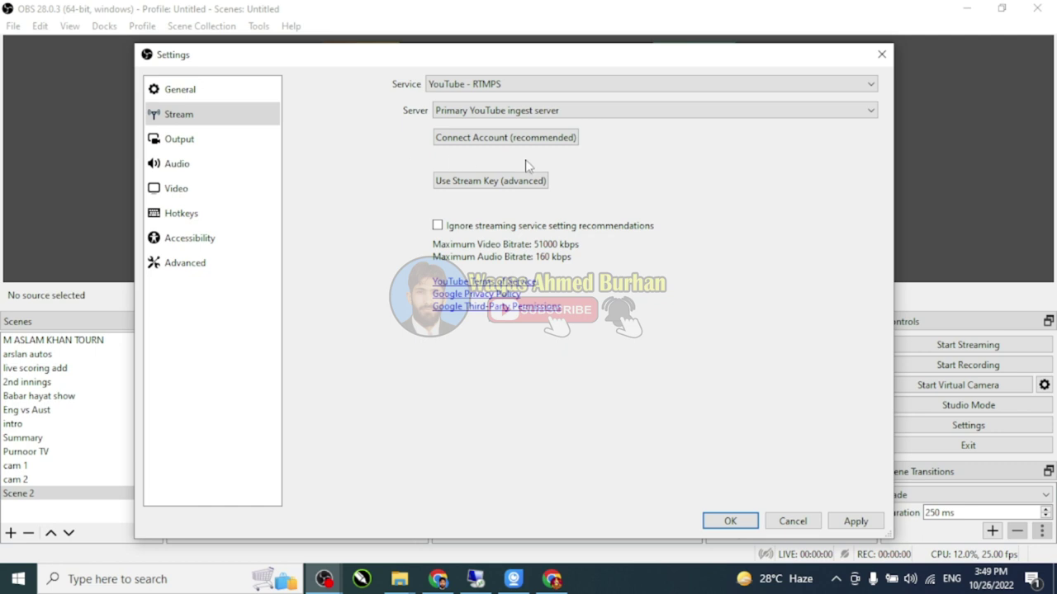
left_click(509, 113)
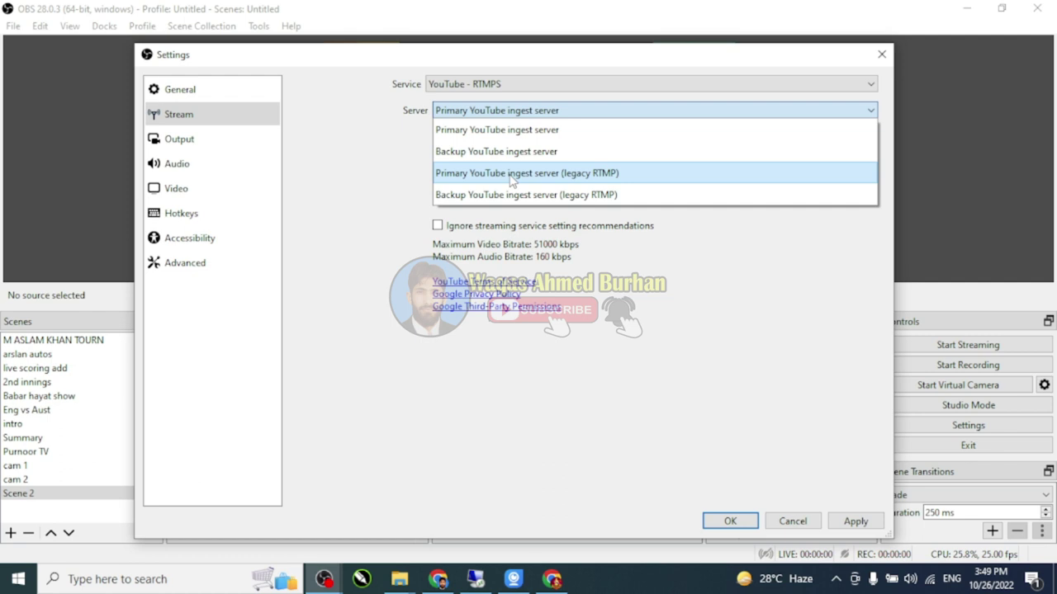
left_click(511, 175)
left_click(520, 114)
left_click(518, 132)
left_click(498, 139)
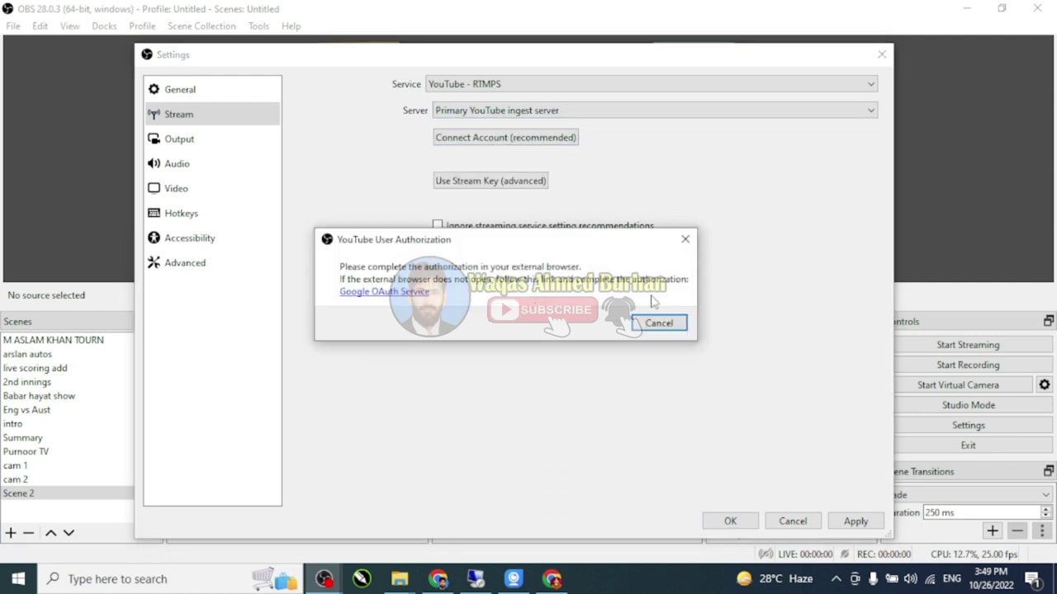
left_click(684, 238)
Step: Choose stream key authentication for the YouTube service and select the entire saved stream key for replacement
left_click(499, 180)
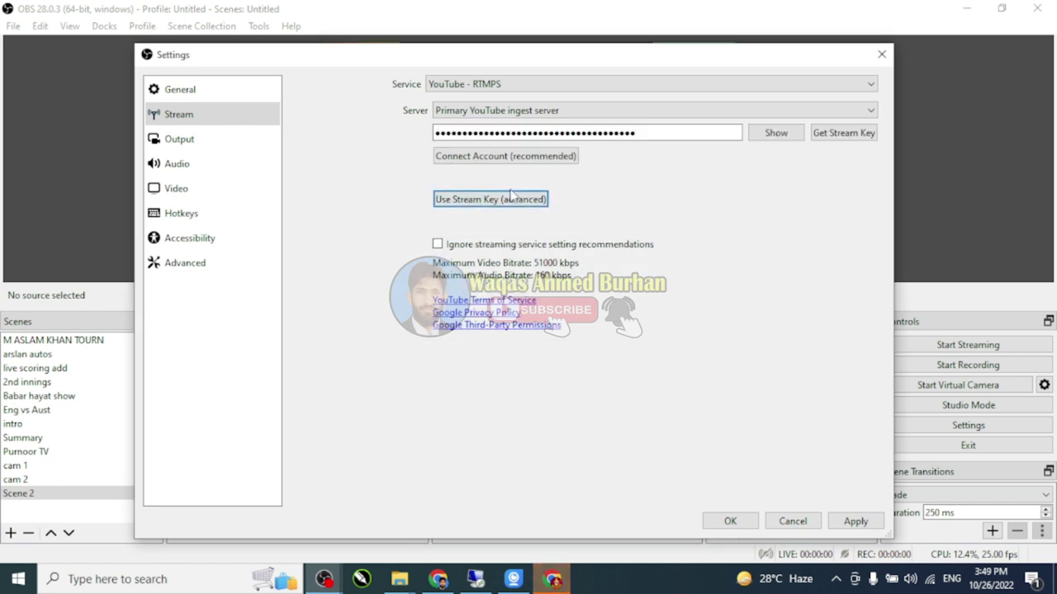
left_click(587, 133)
left_click_drag(629, 140, 402, 135)
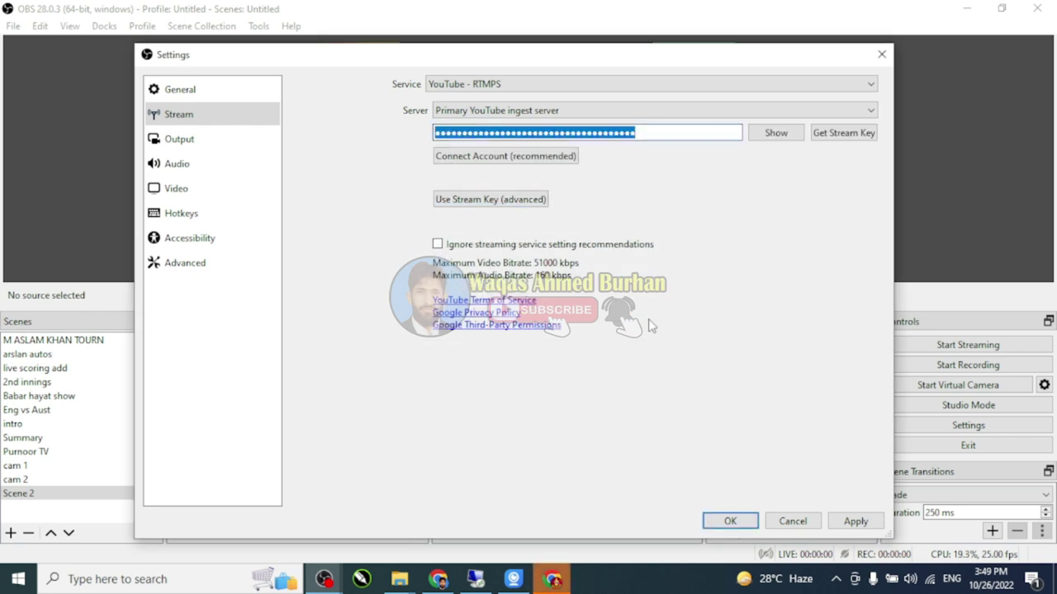
Step: Switch to YouTube Studio in Chrome, set up a live stream for right now with streaming software and copy its stream key
left_click(561, 578)
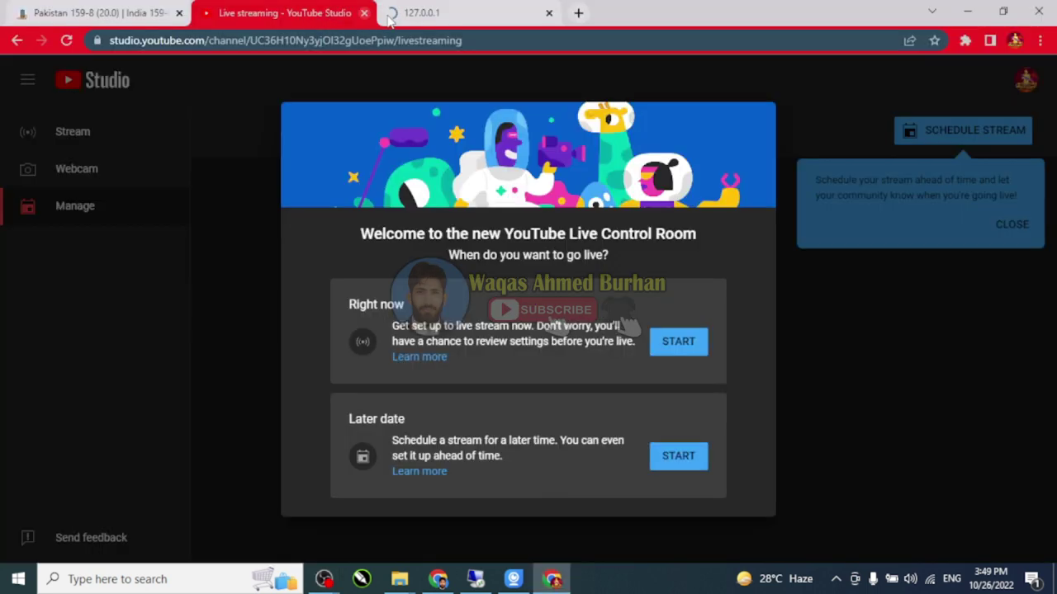
left_click(676, 345)
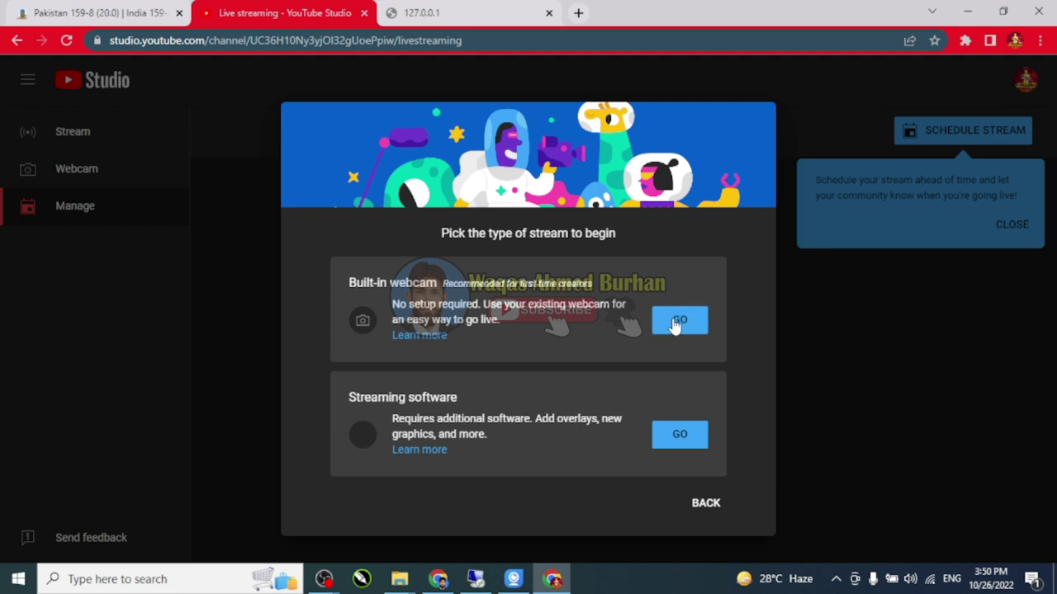
left_click(677, 434)
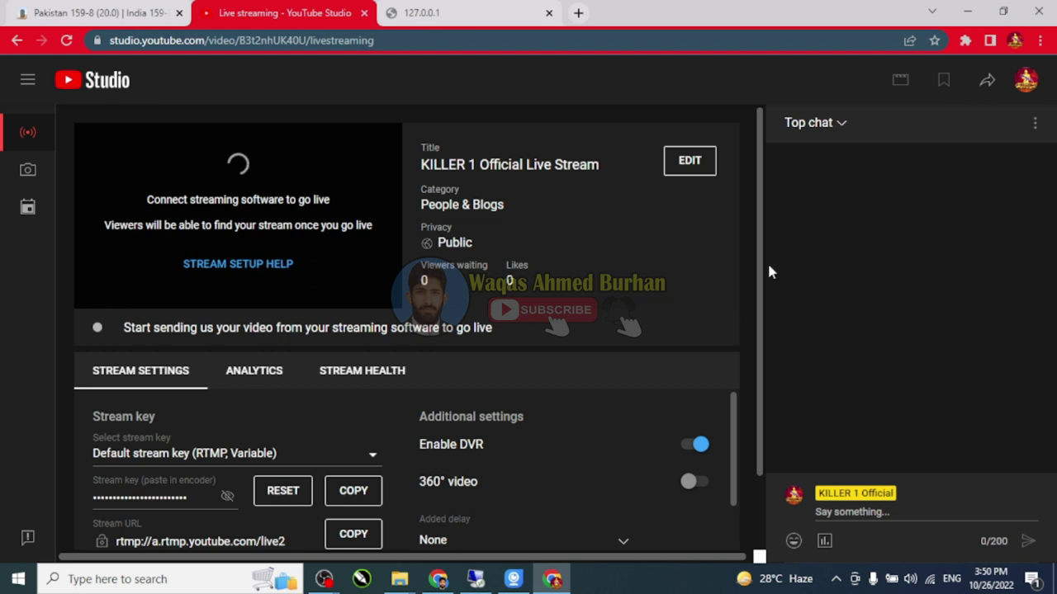
scroll(764, 311, "down", 1)
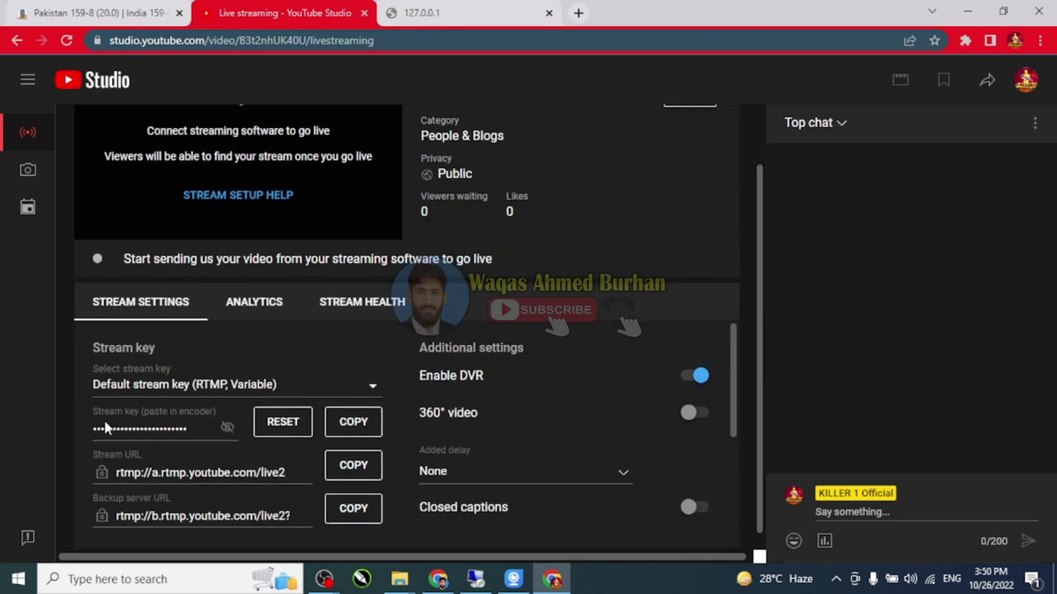
left_click(356, 430)
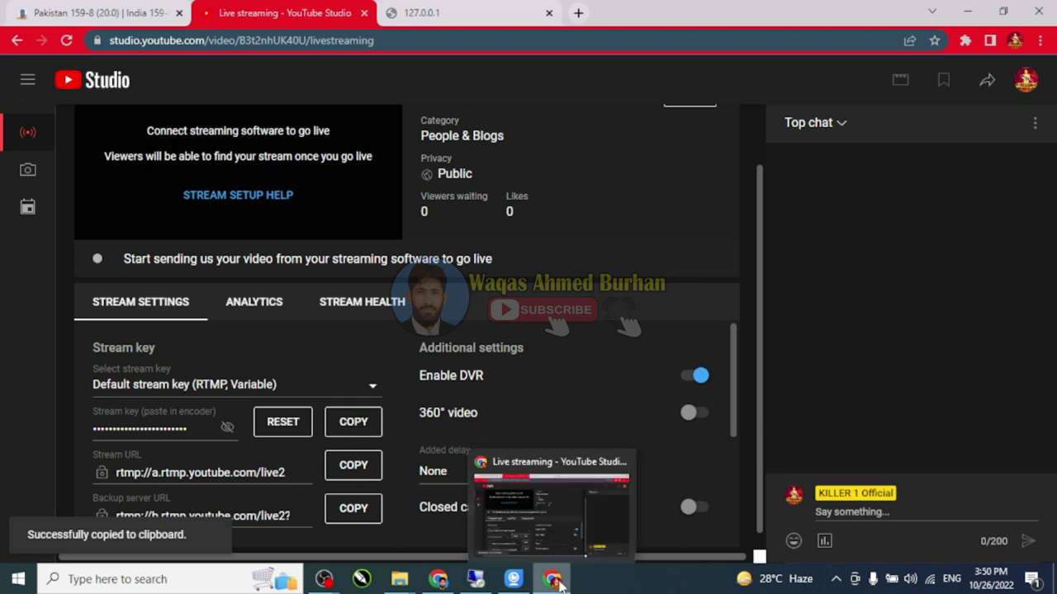
Step: Switch to OBS, replace the saved stream key in the YouTube - RTMPS stream settings with the copied key and apply the settings
mouse_move(324, 579)
left_click(277, 511)
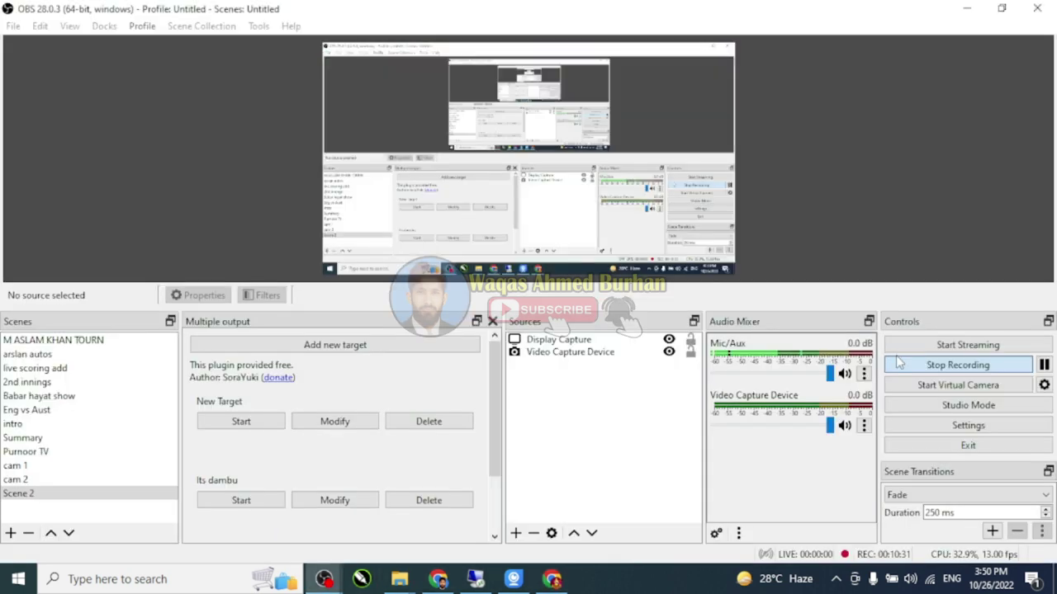
left_click(287, 541)
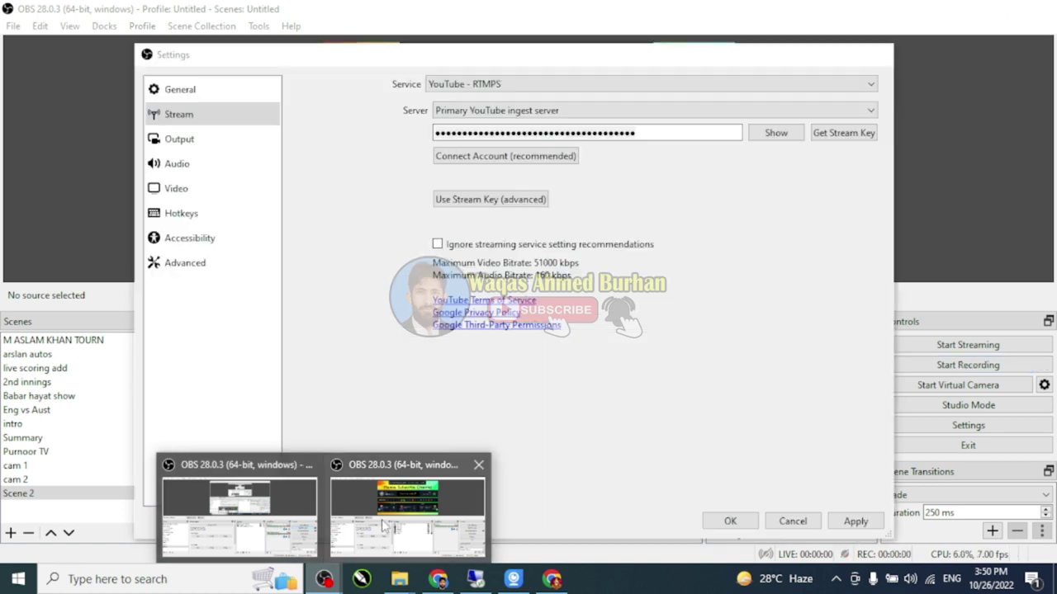
double_click(611, 132)
left_click(647, 134)
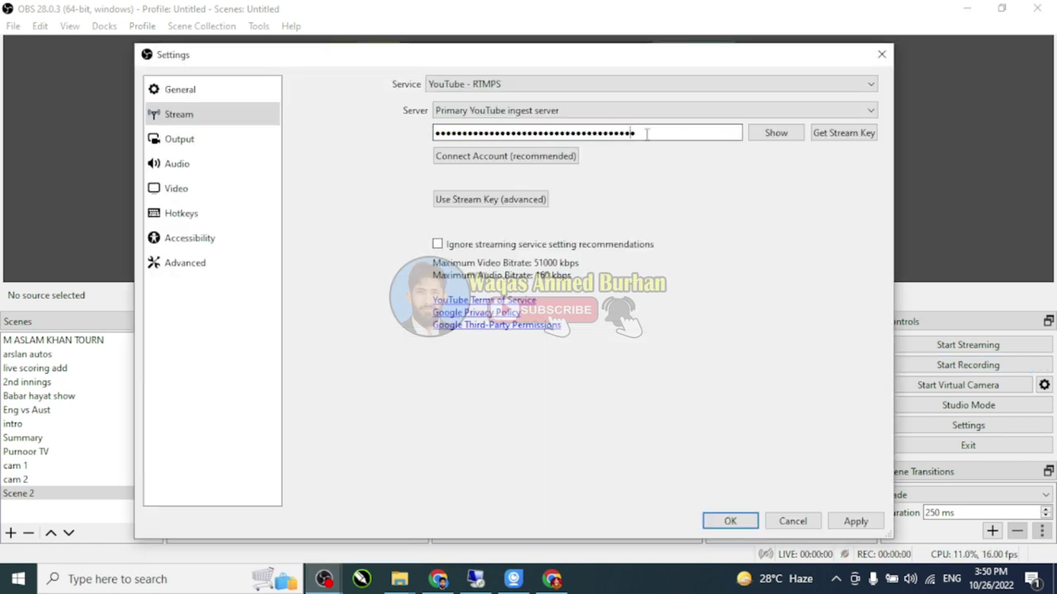
left_click_drag(634, 132, 407, 124)
key("ctrl+v")
left_click(856, 521)
left_click(730, 521)
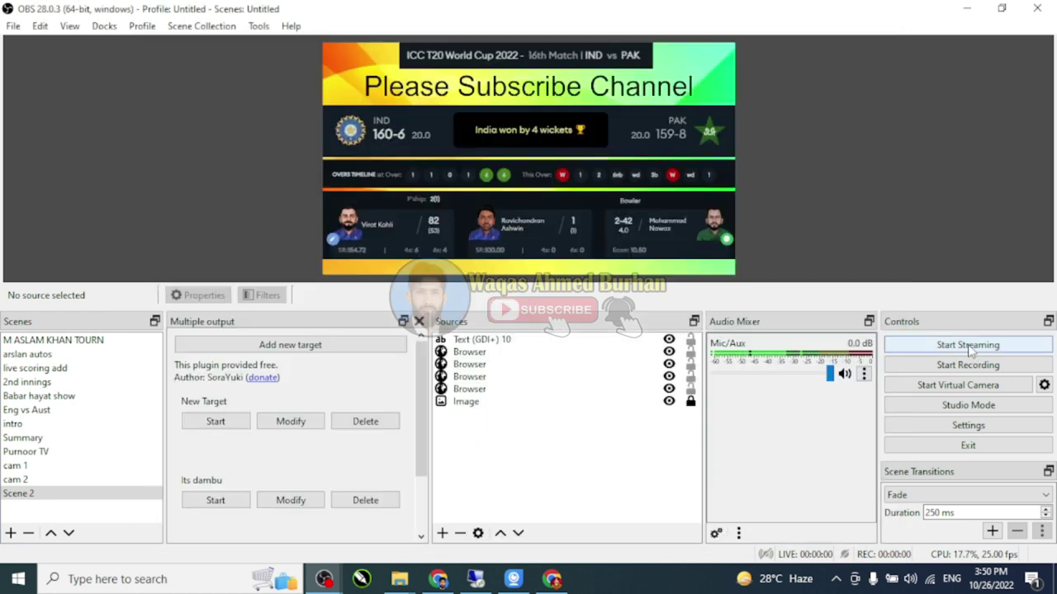
Step: Switch to YouTube Studio in Chrome and set both the live stream's title and its description to "Pak vs India"
left_click(551, 579)
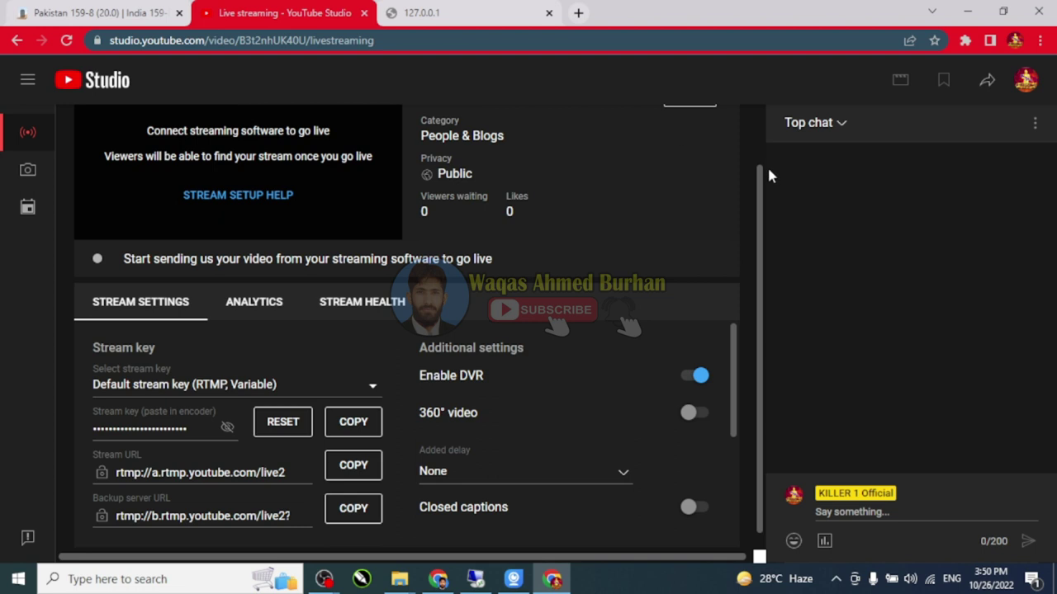
scroll(760, 333, "up", 2)
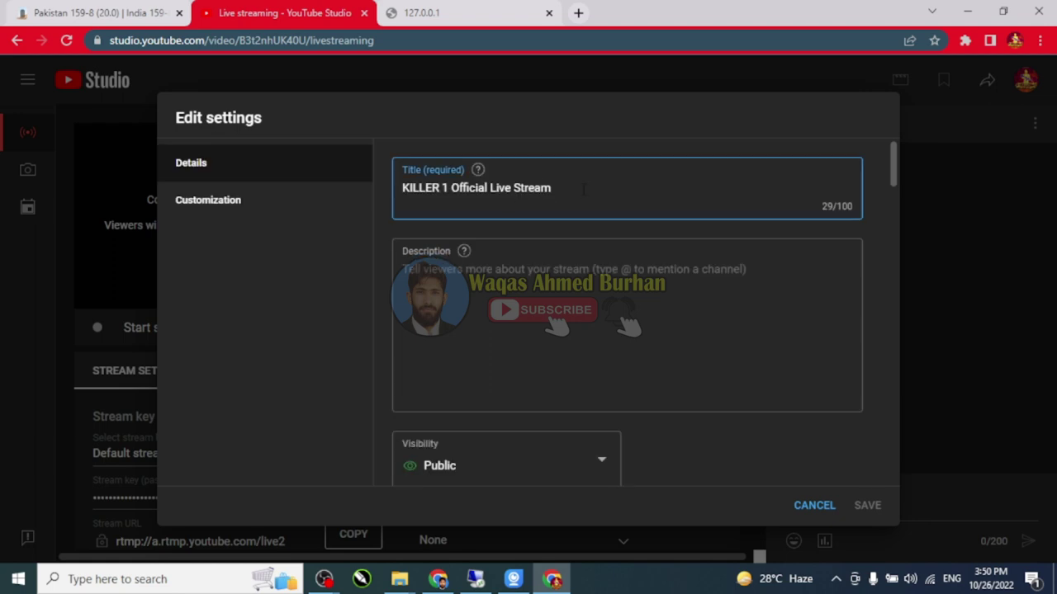
left_click_drag(584, 190, 435, 177)
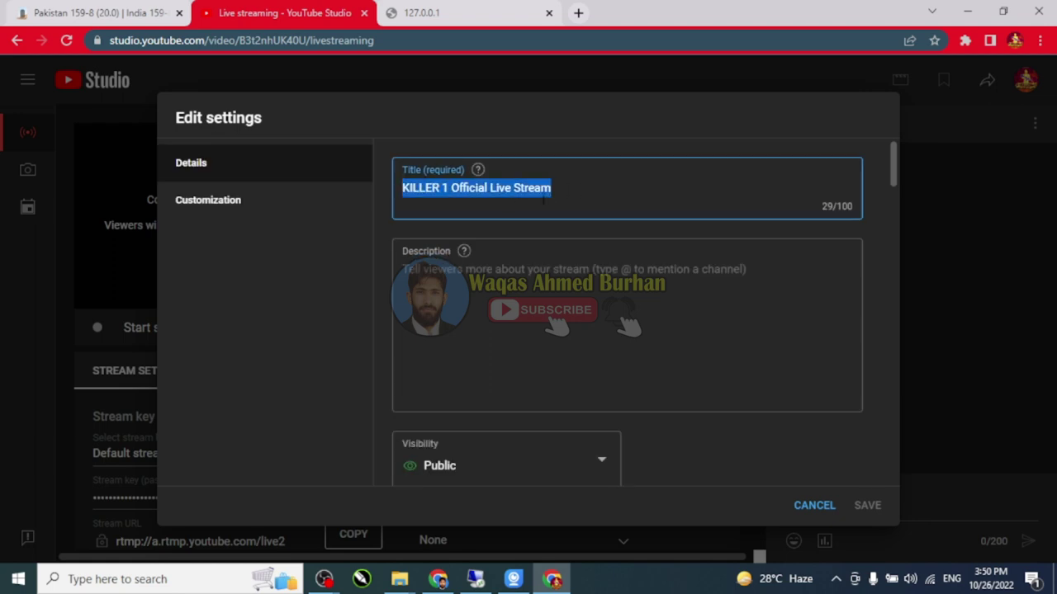
key("BackSpace")
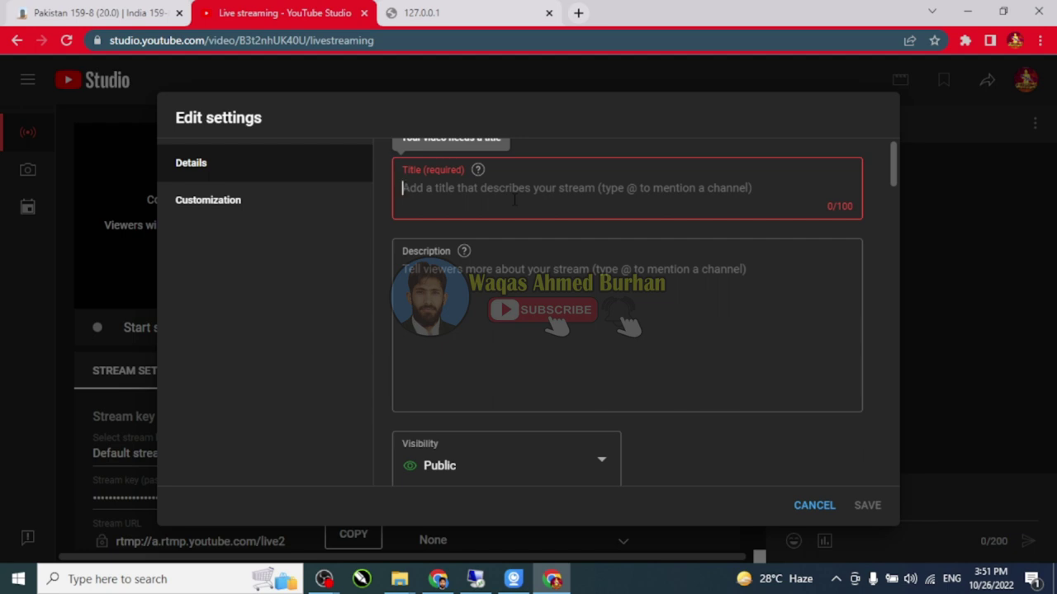
type("Pak")
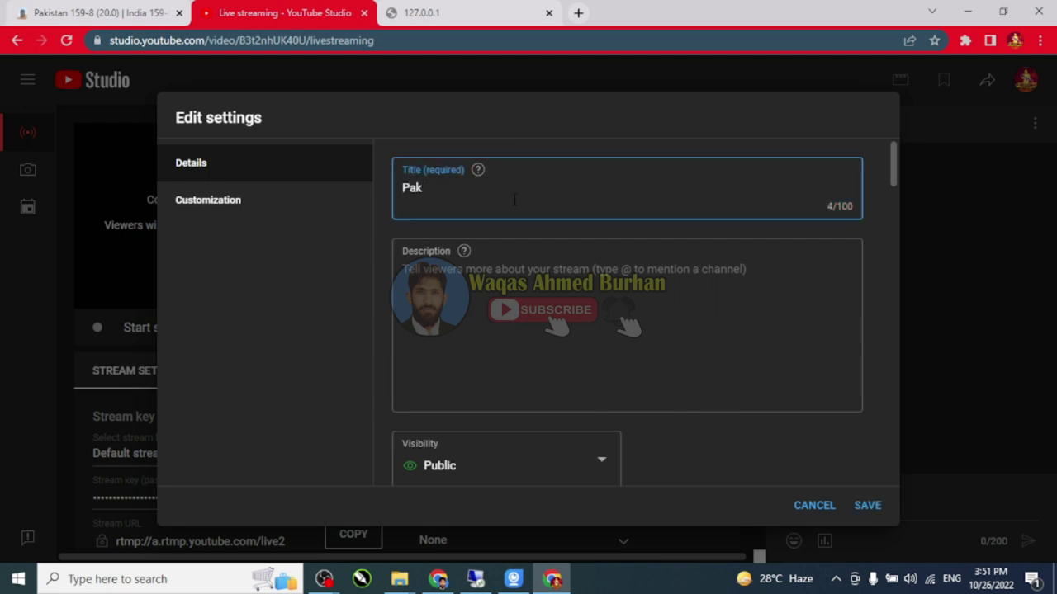
type(" vs India")
key("ctrl+a")
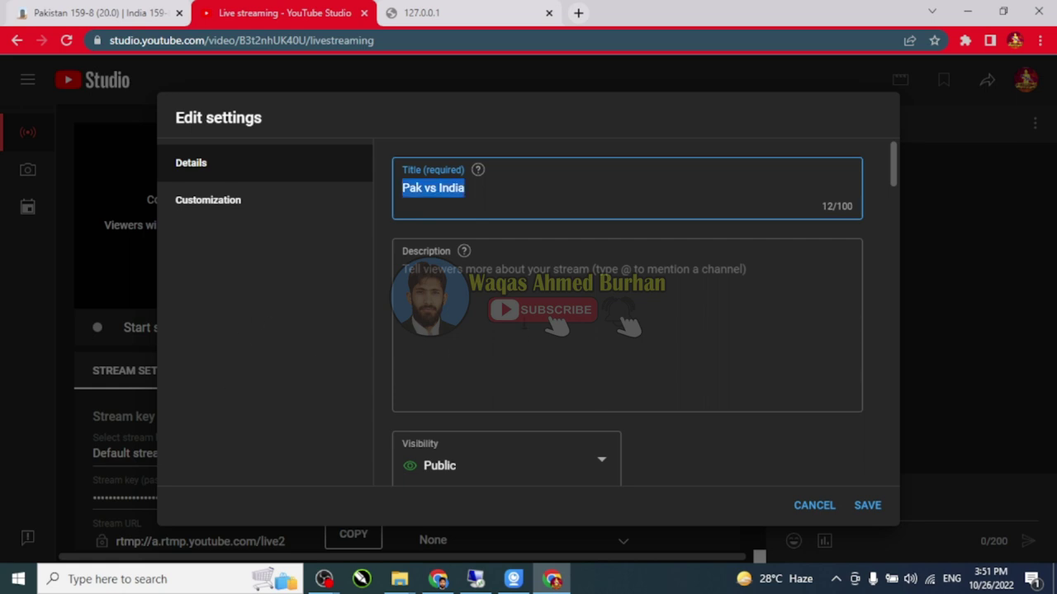
key("Tab")
key("ctrl+v")
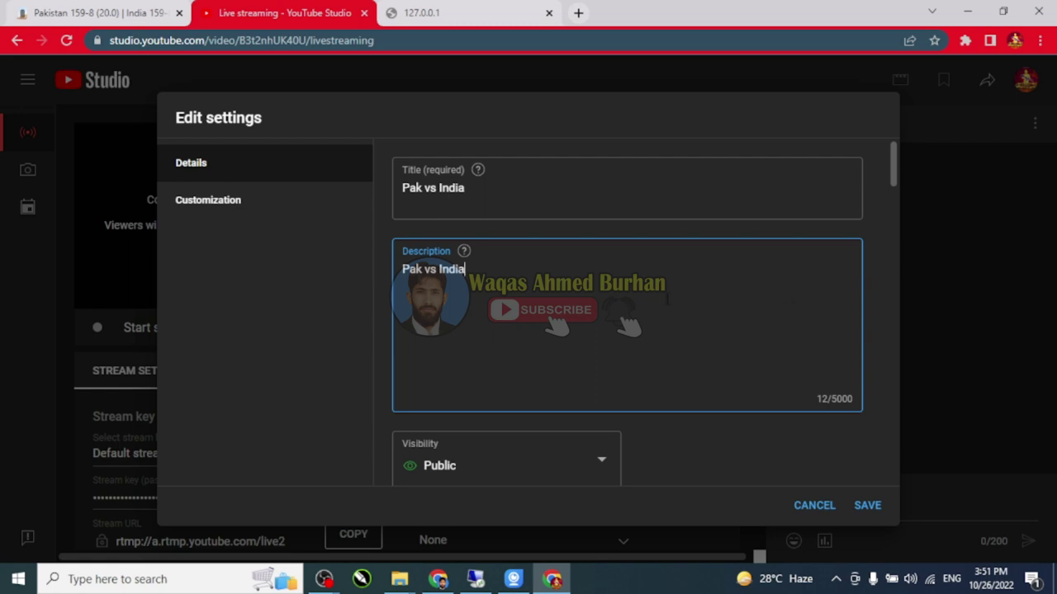
Step: Upload pak vs india.PNG from the Desktop's ScreenShorts folder as the stream thumbnail and save the edited stream settings
left_click_drag(891, 161, 898, 253)
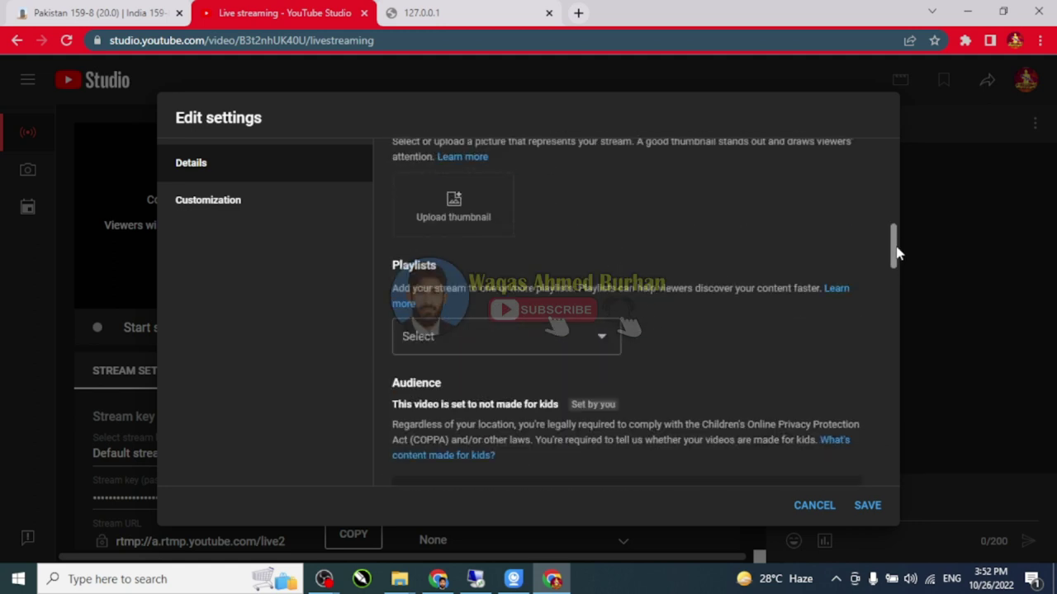
left_click(501, 235)
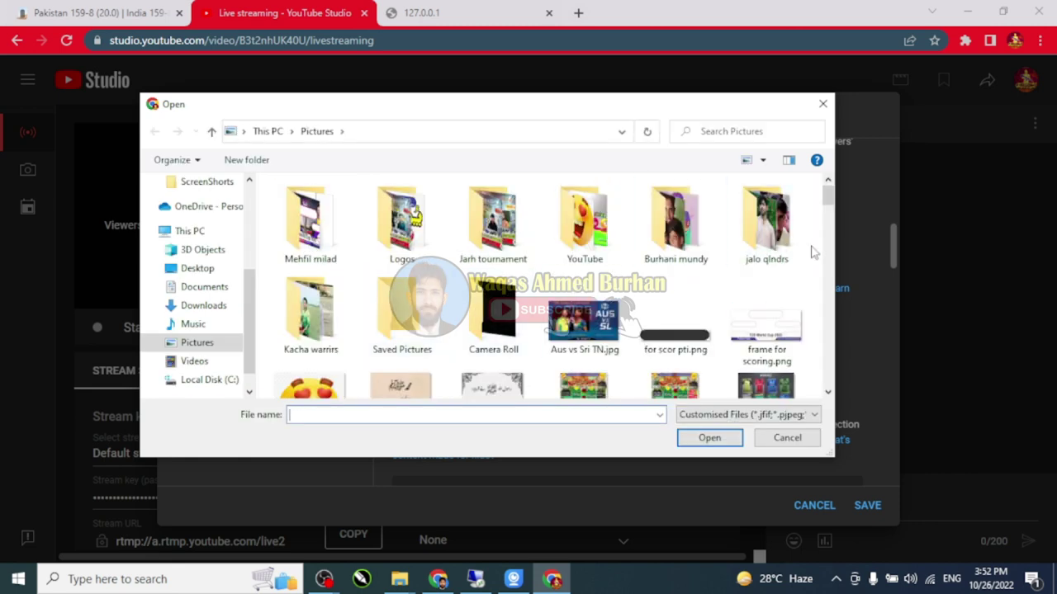
left_click_drag(826, 198, 825, 245)
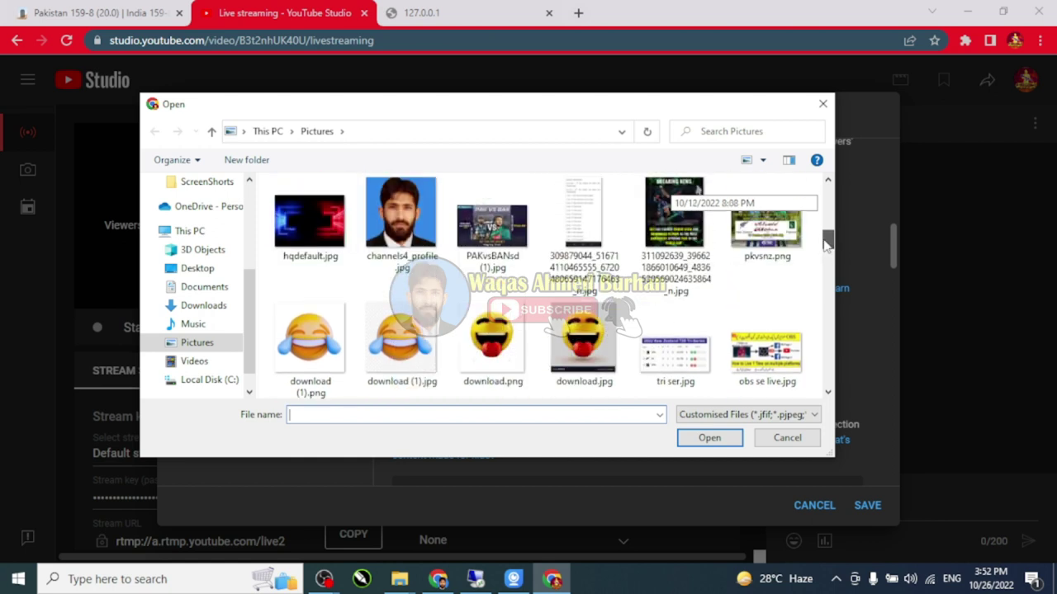
left_click_drag(826, 242, 807, 339)
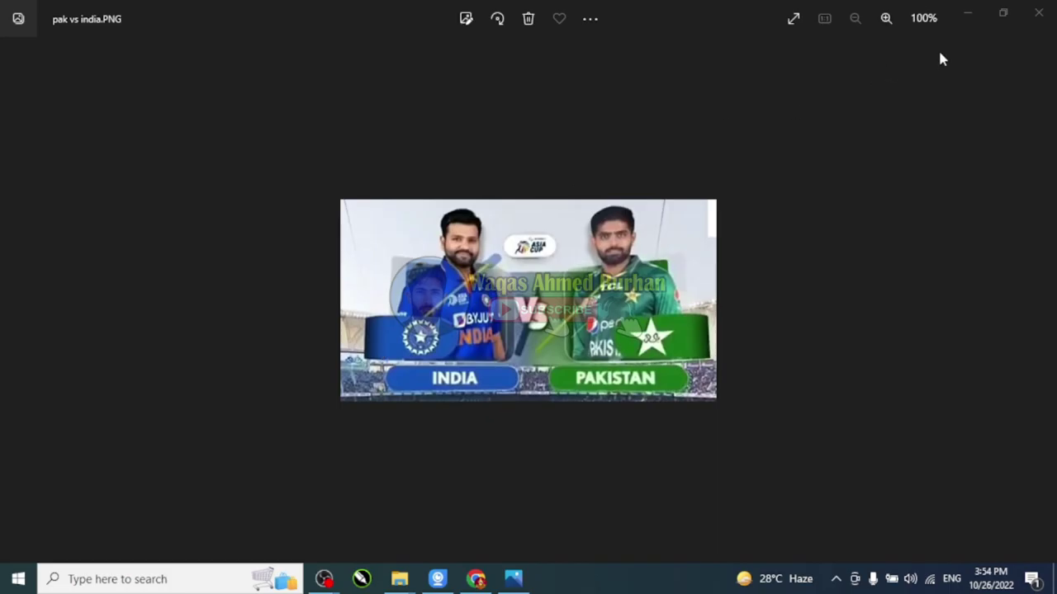
left_click(1039, 12)
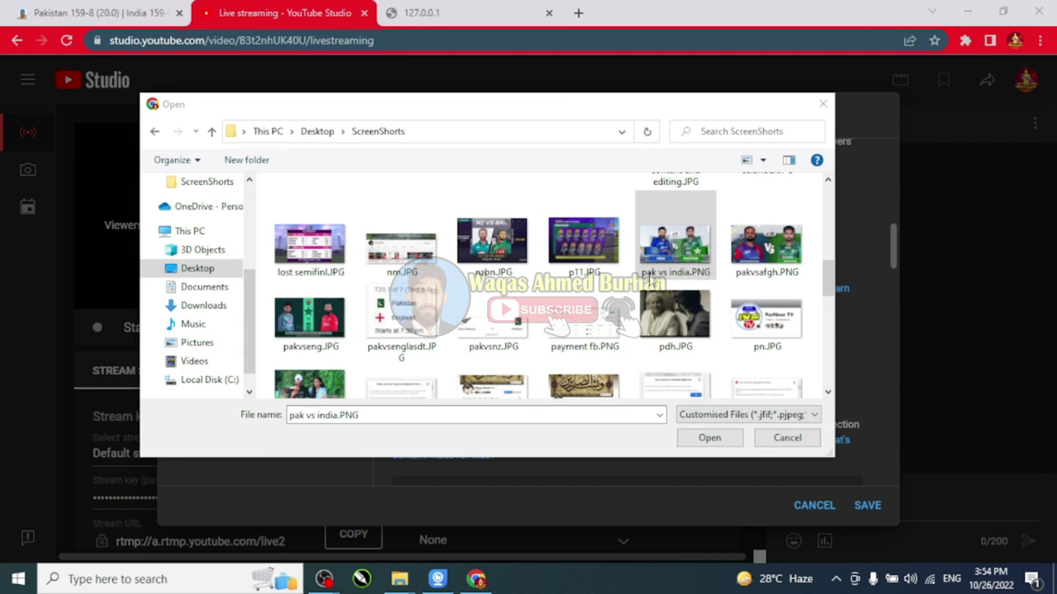
double_click(673, 250)
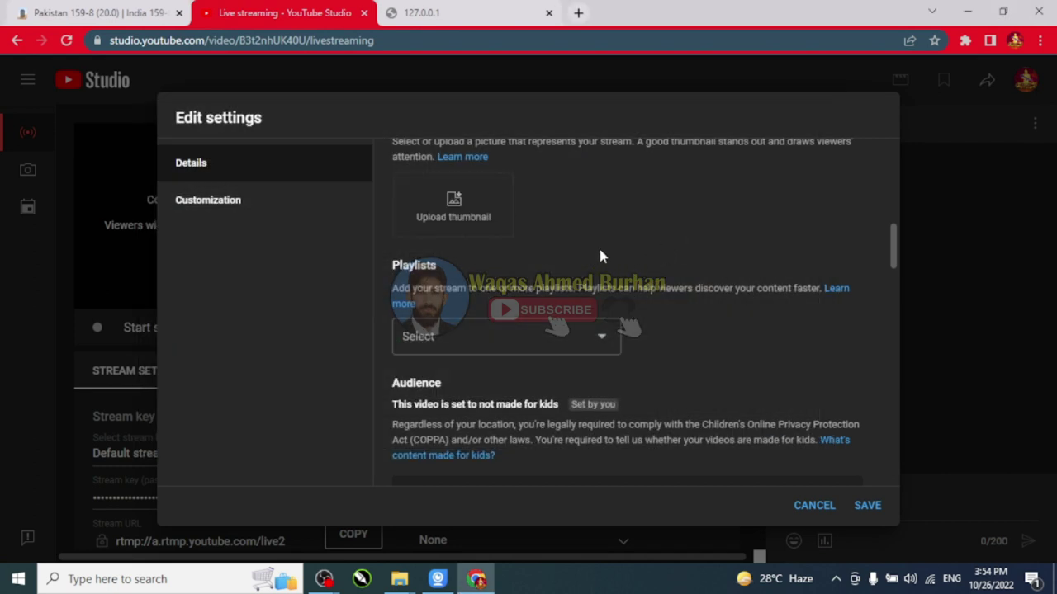
left_click(869, 507)
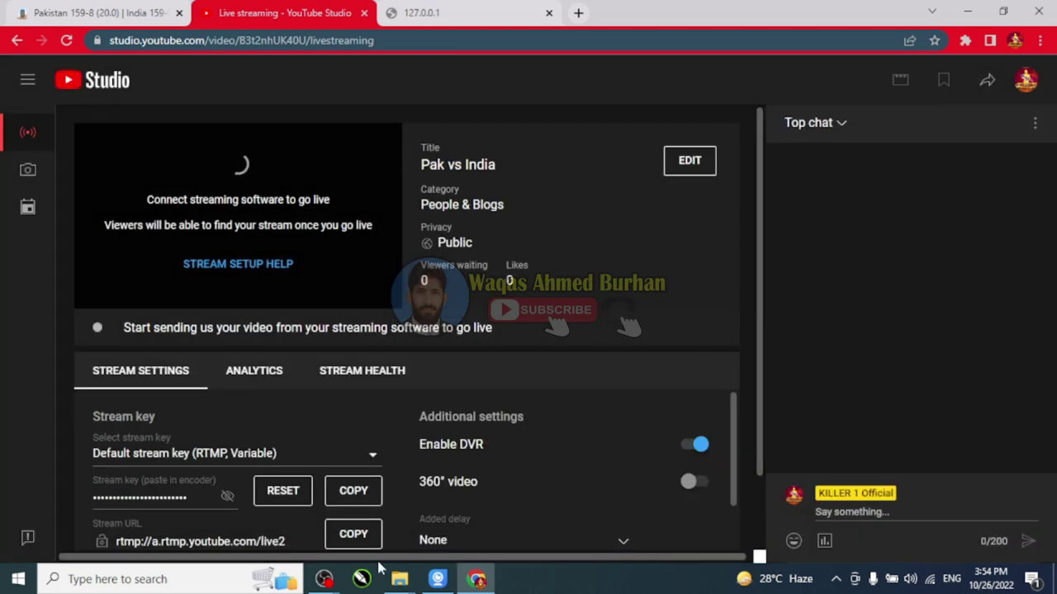
Step: Switch to OBS and start streaming the score overlay scene, and view the live preview full screen in YouTube Studio
mouse_move(323, 579)
left_click(405, 516)
left_click(951, 343)
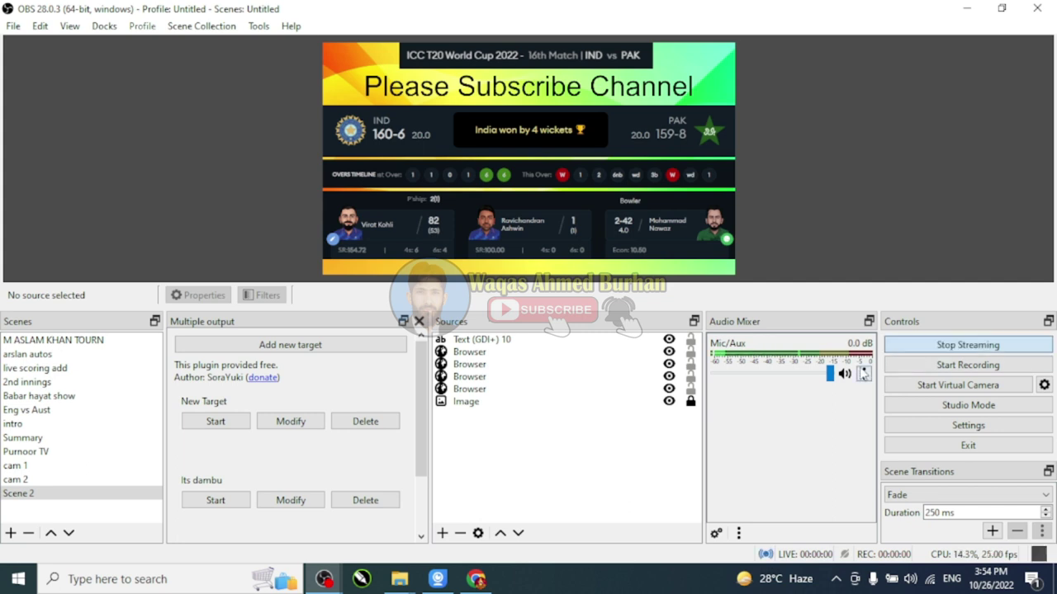
left_click(477, 579)
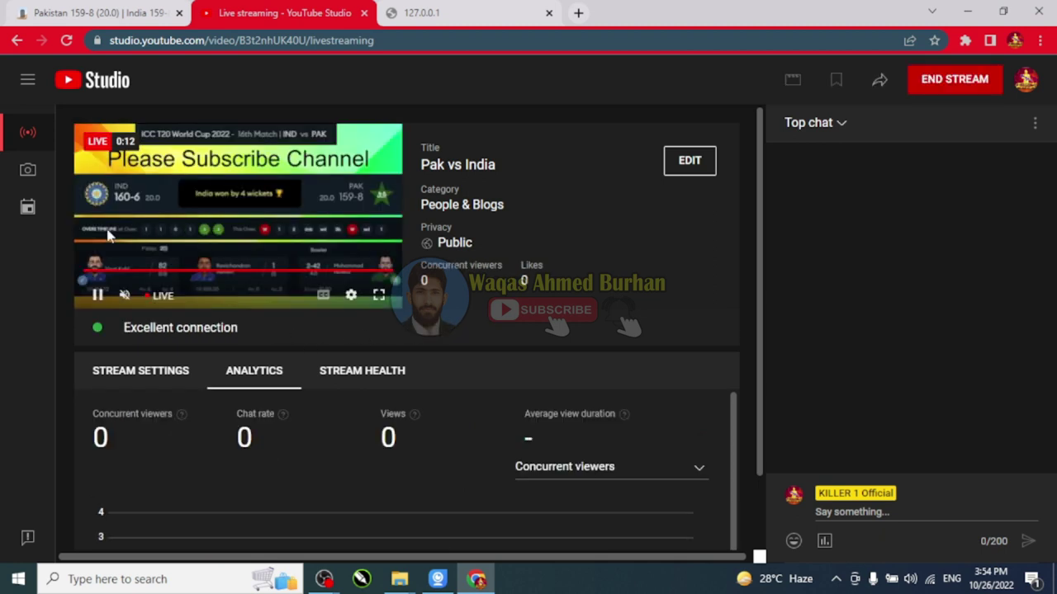
left_click(378, 293)
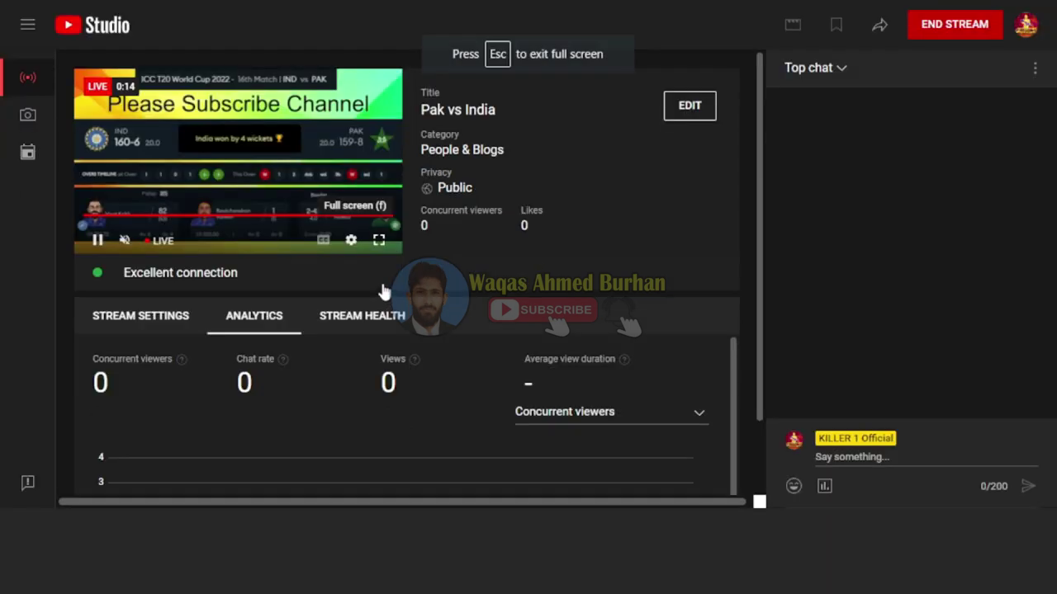